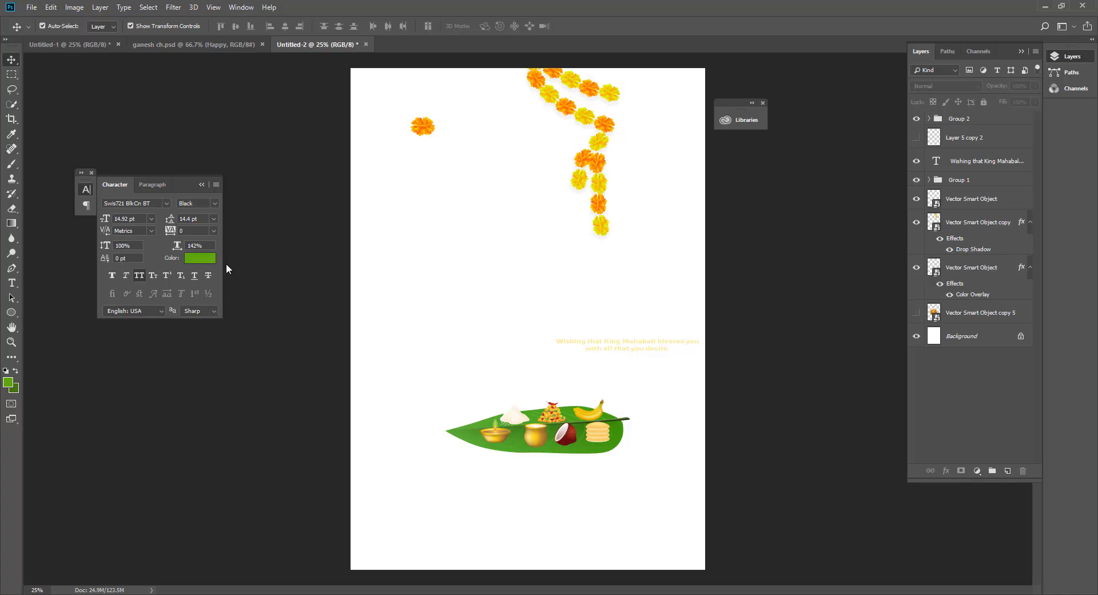
Fill the Background layer with the foreground green colour
click(201, 185)
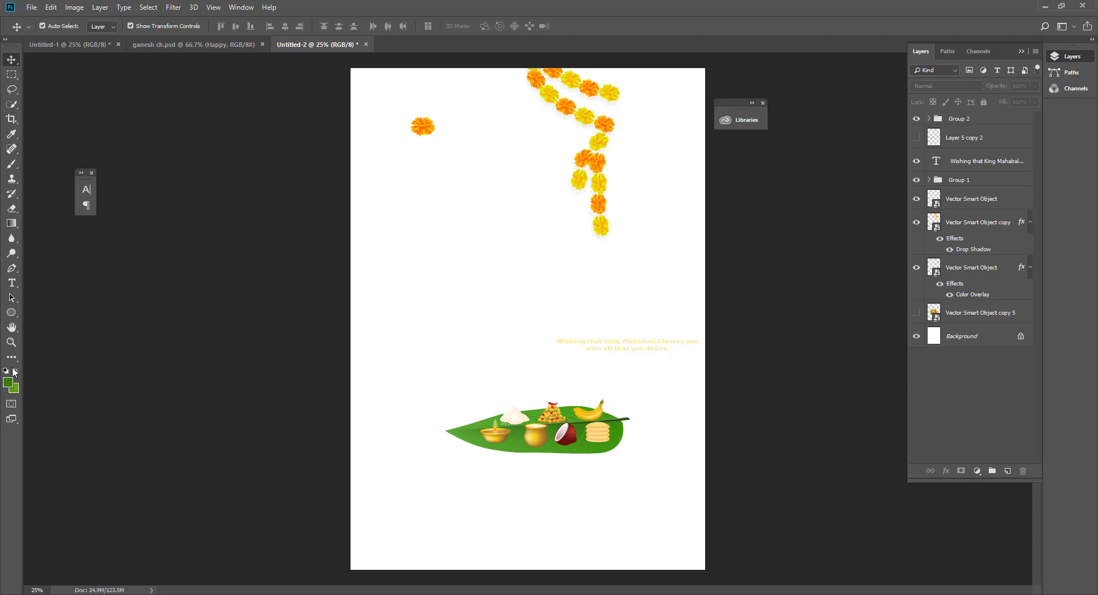
click(973, 339)
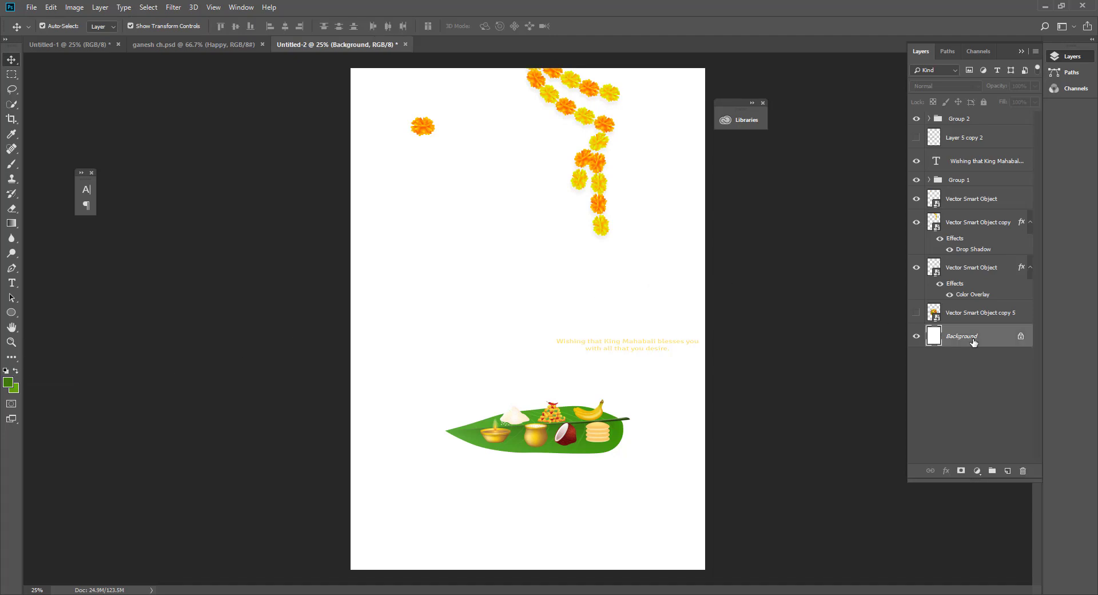
key(alt+BackSpace)
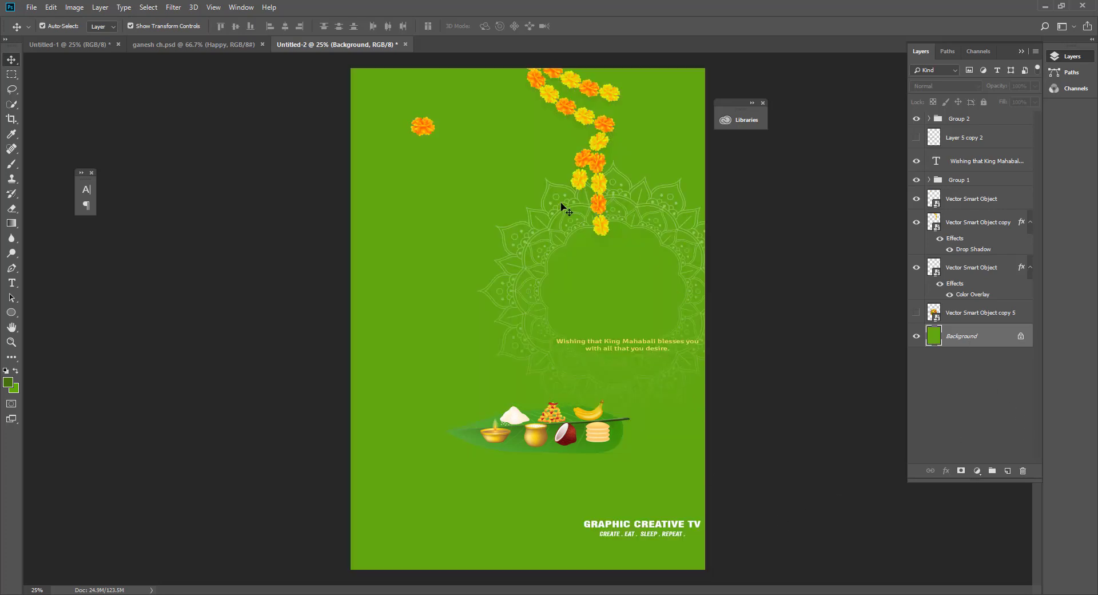
Hide Group 1, the flower garland, mandala, greeting text and GRAPHIC CREATIVE TV layers
click(598, 410)
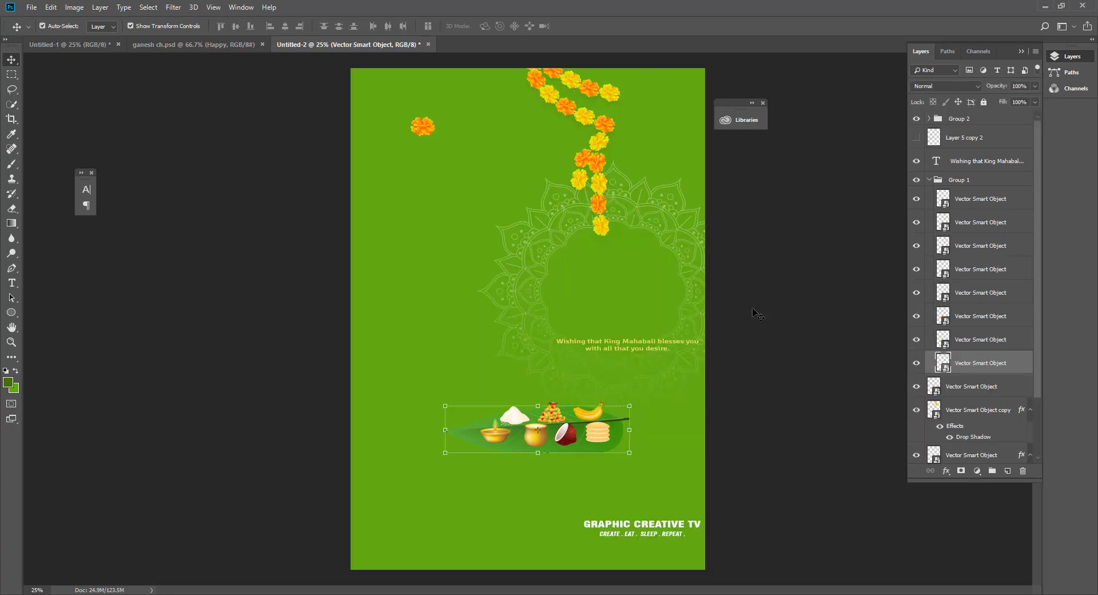
click(929, 181)
click(595, 185)
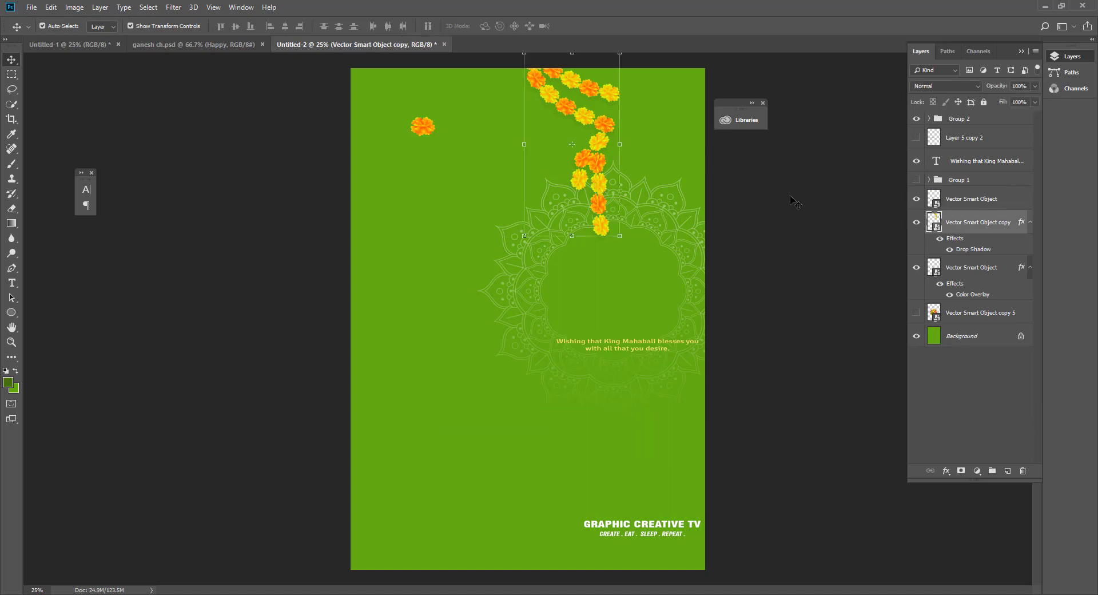
click(916, 223)
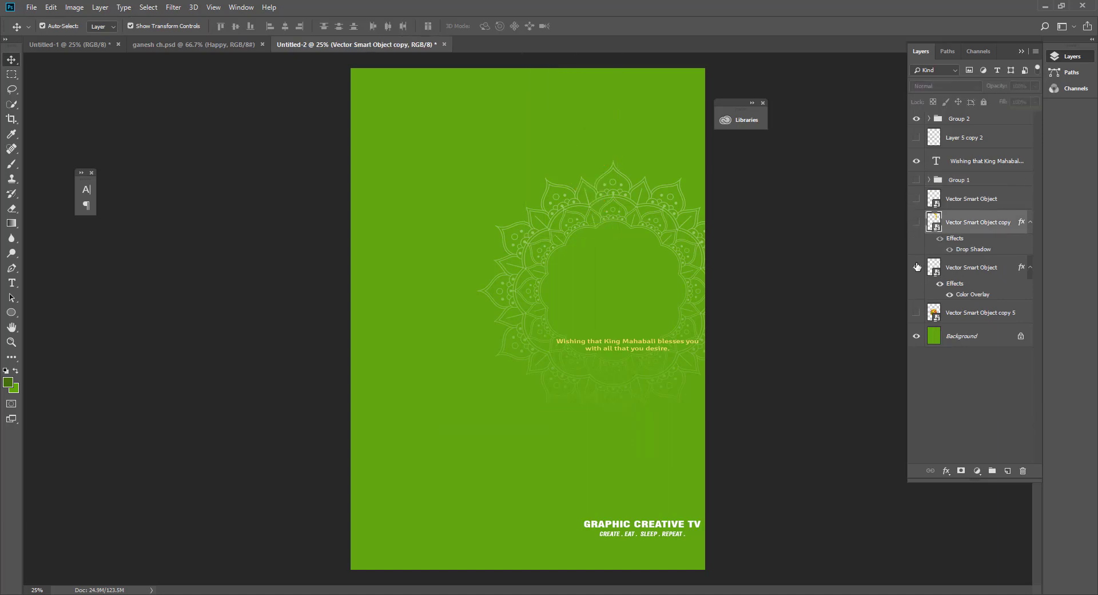
click(916, 267)
click(917, 161)
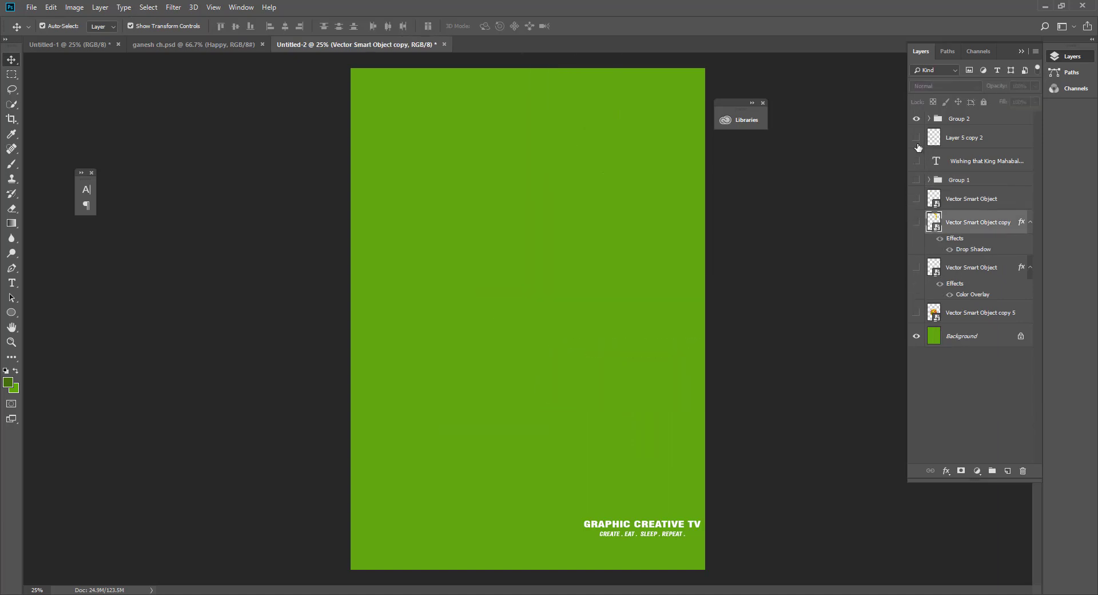
click(917, 119)
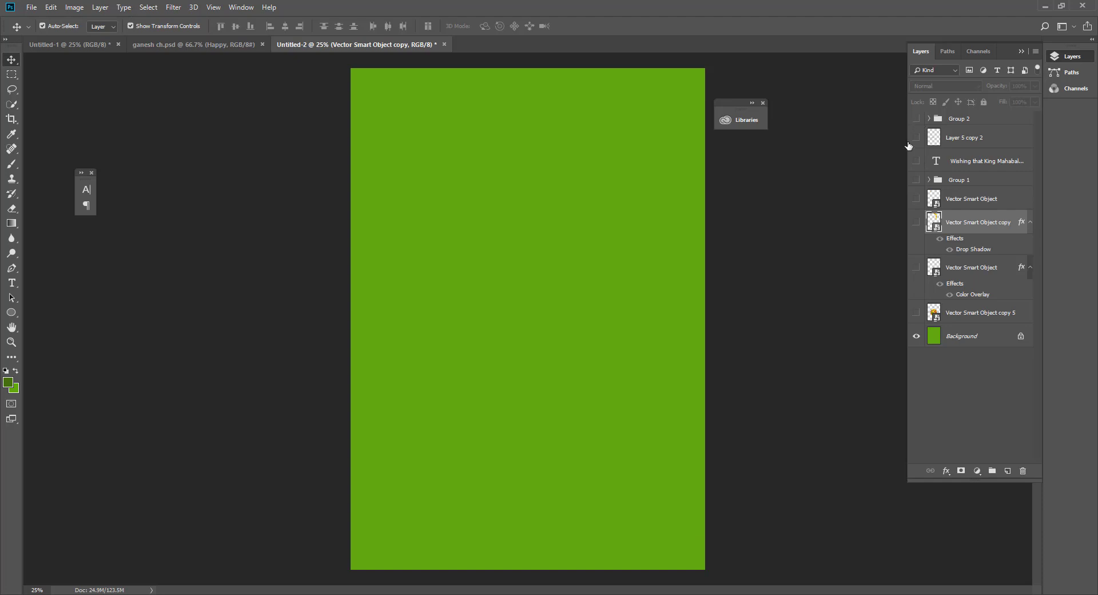
click(934, 332)
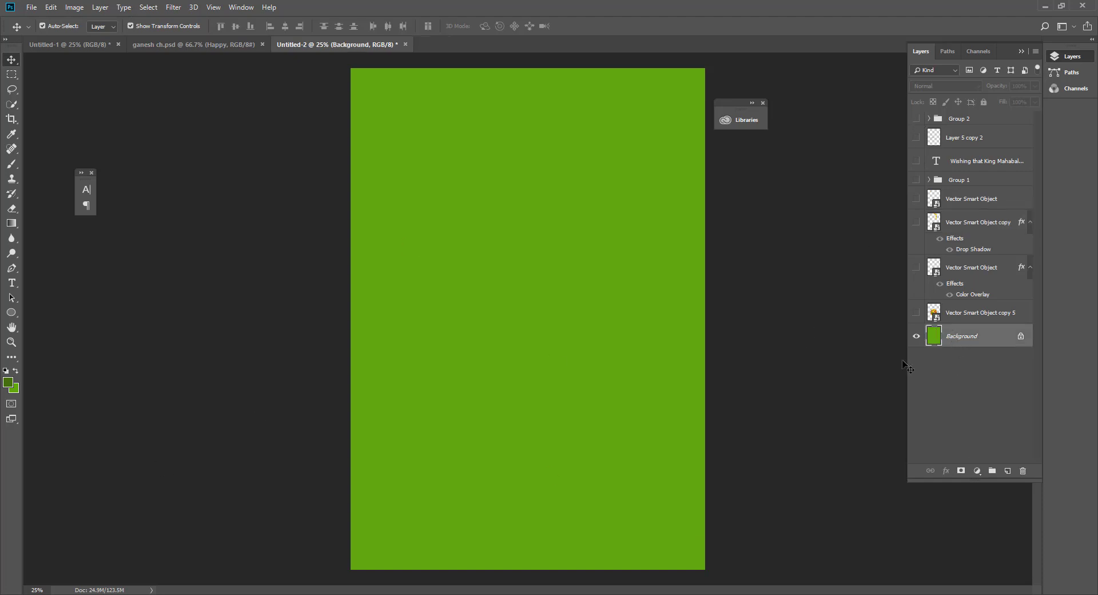
On a new layer, brush soft dark-green shading across the lower canvas at 50% opacity
key(ctrl+shift+n)
key(Return)
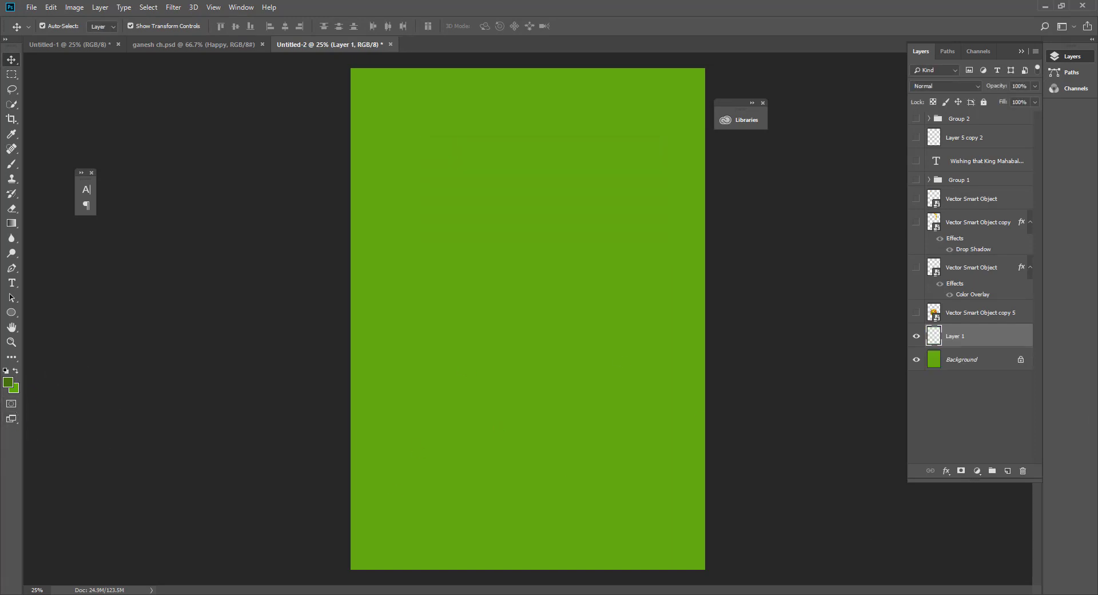
click(7, 164)
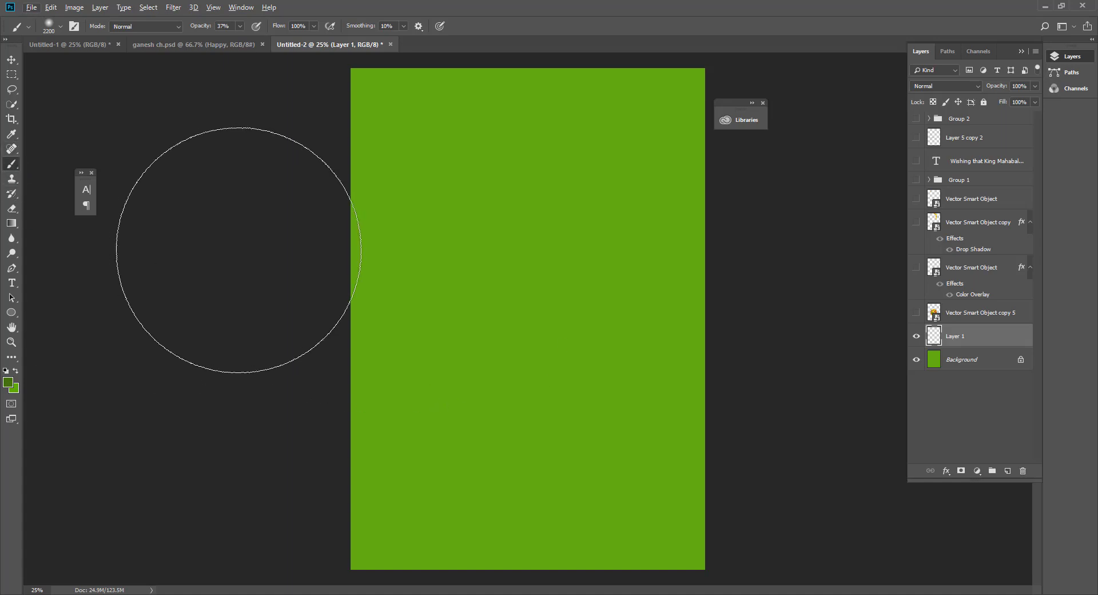
mouse_move(412, 444)
mouse_down()
mouse_move(525, 473)
mouse_move(736, 454)
mouse_move(581, 449)
mouse_move(454, 514)
mouse_move(540, 510)
mouse_move(478, 441)
mouse_move(472, 510)
mouse_move(699, 543)
mouse_move(338, 473)
mouse_move(578, 526)
mouse_move(534, 465)
mouse_move(270, 525)
mouse_move(710, 515)
mouse_move(426, 400)
mouse_move(419, 451)
mouse_move(706, 558)
mouse_move(608, 520)
mouse_move(355, 478)
mouse_move(584, 418)
mouse_move(667, 514)
mouse_move(379, 477)
mouse_up()
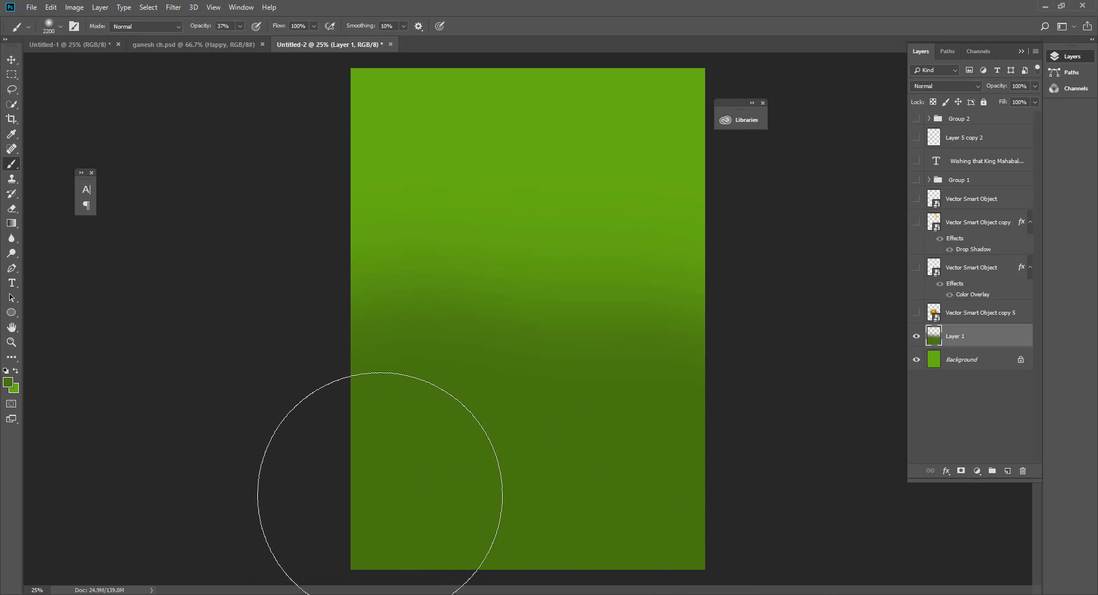
click(239, 25)
drag(244, 40, 247, 43)
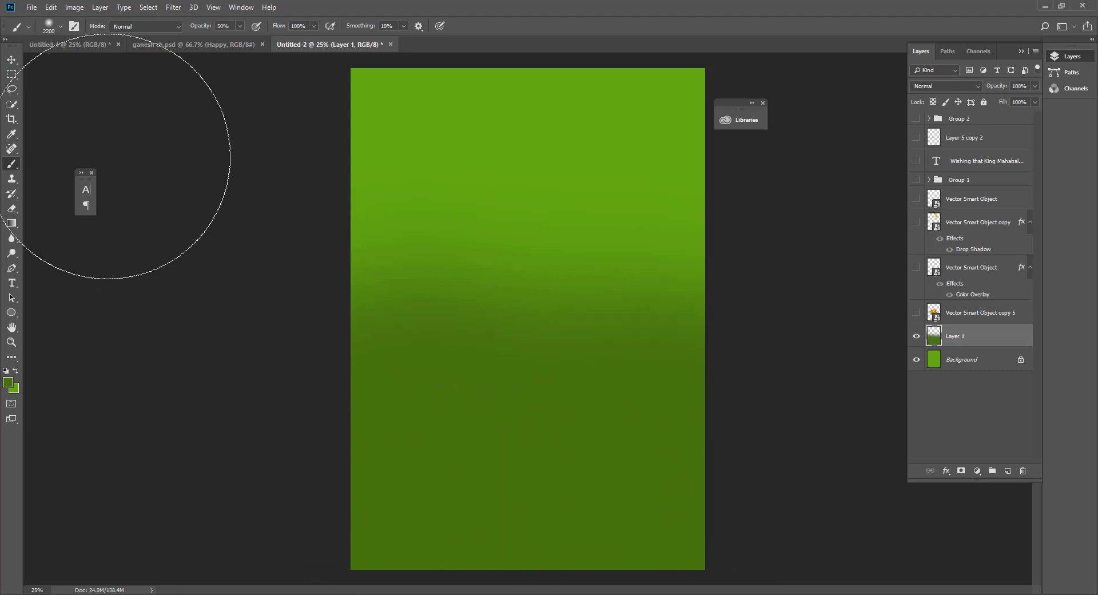
Erase the shading from the upper canvas with a 1500 px eraser, then show the Kathakali face
click(14, 209)
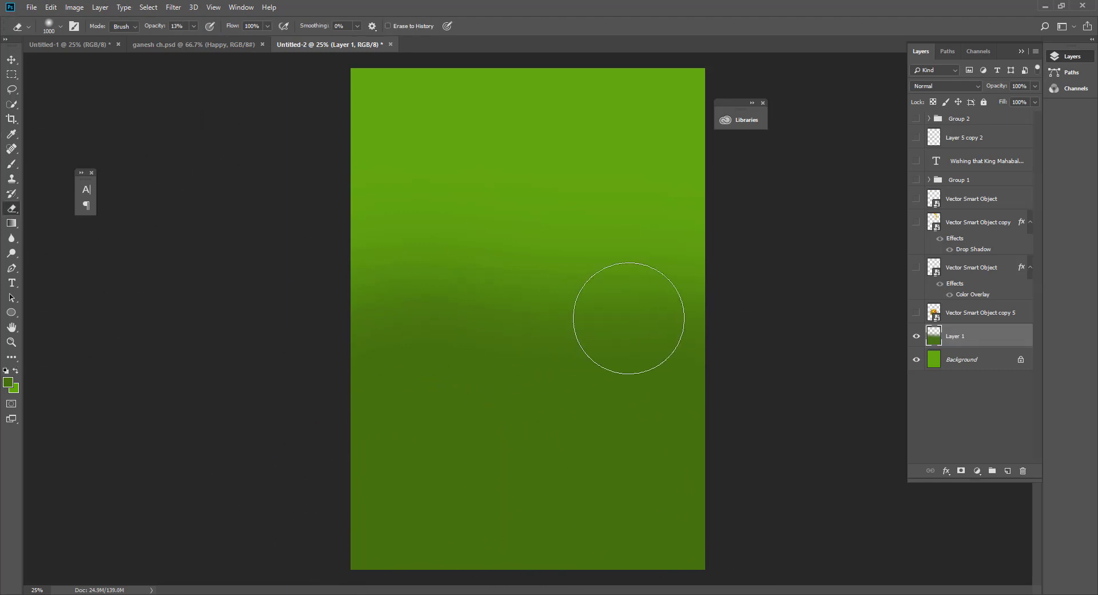
key(])
key(])
mouse_move(306, 208)
mouse_down()
mouse_move(629, 264)
mouse_move(473, 268)
mouse_move(647, 220)
mouse_move(393, 284)
mouse_move(654, 326)
mouse_move(692, 237)
mouse_move(662, 257)
mouse_move(556, 262)
mouse_move(667, 296)
mouse_move(582, 242)
mouse_move(527, 262)
mouse_move(527, 296)
mouse_move(552, 277)
mouse_move(597, 272)
mouse_move(440, 294)
mouse_move(644, 265)
mouse_move(619, 265)
mouse_move(632, 204)
mouse_move(150, 220)
mouse_up()
mouse_move(559, 69)
mouse_down()
mouse_move(564, 331)
mouse_move(606, 393)
mouse_up()
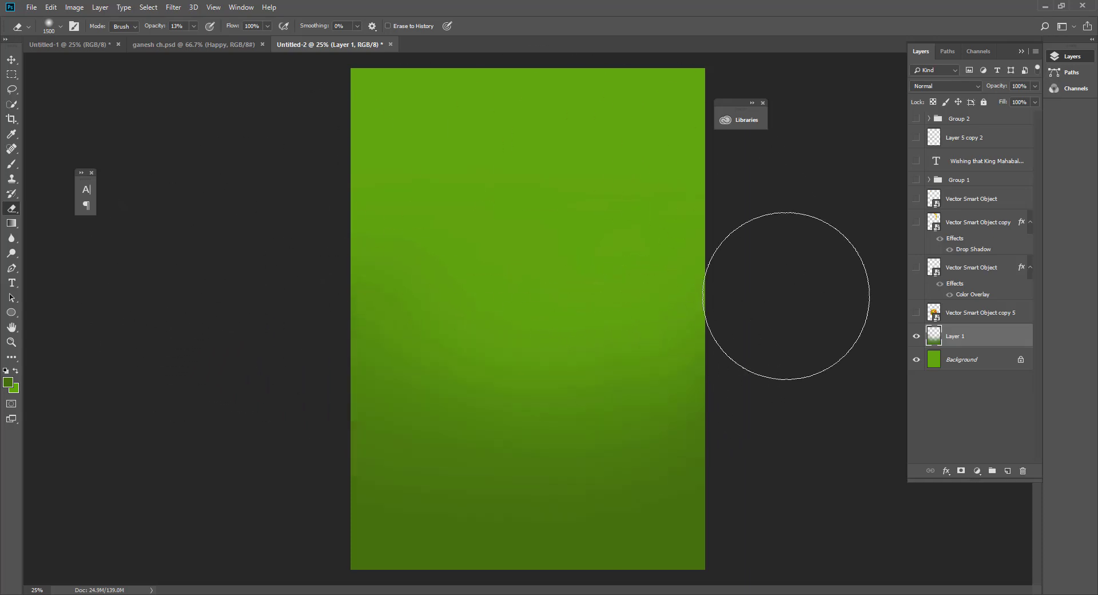
click(917, 313)
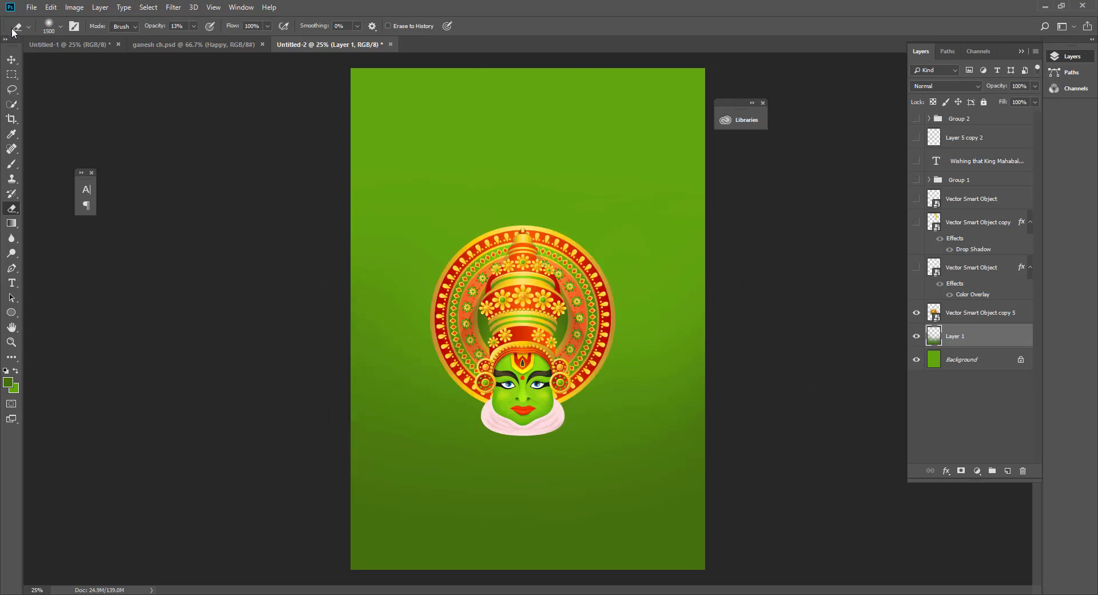
Scale the Kathakali face artwork up to about 119% and nudge it into place
click(9, 61)
drag(531, 303, 543, 284)
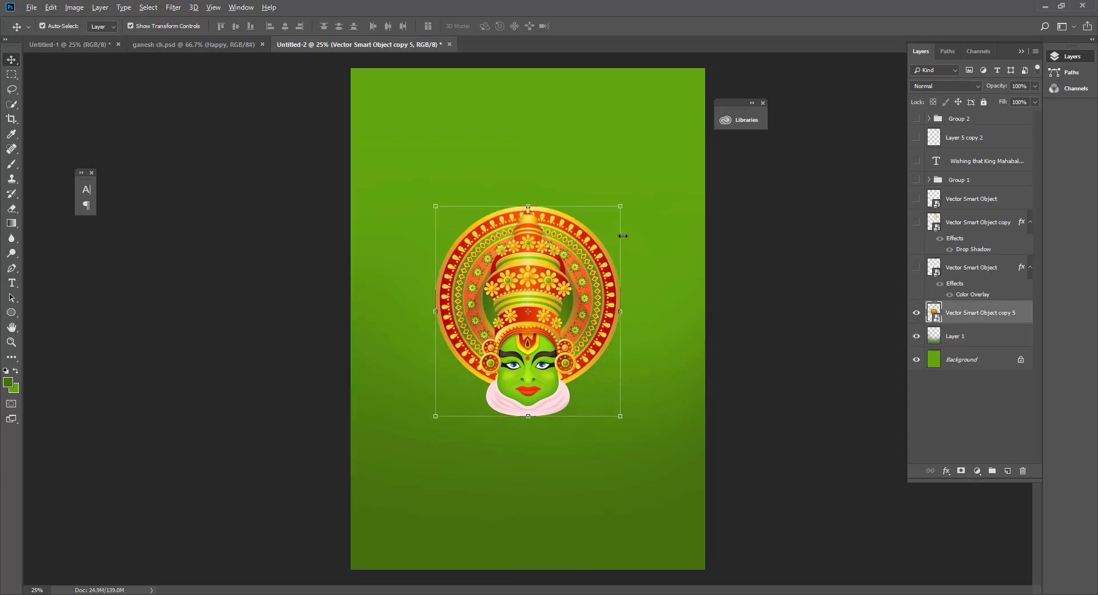
drag(625, 205, 630, 199)
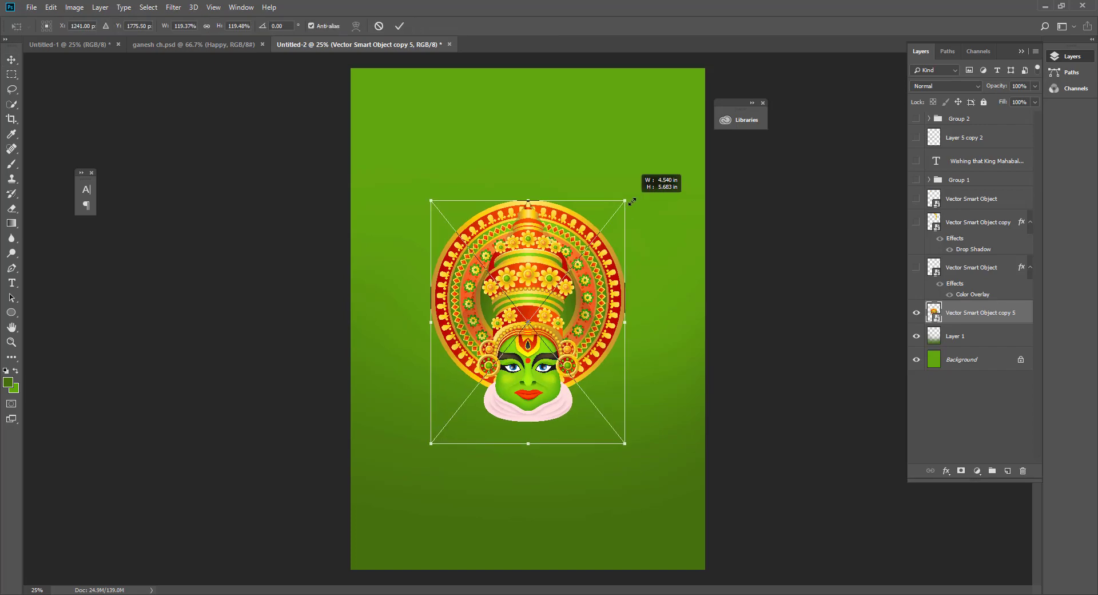
key(Return)
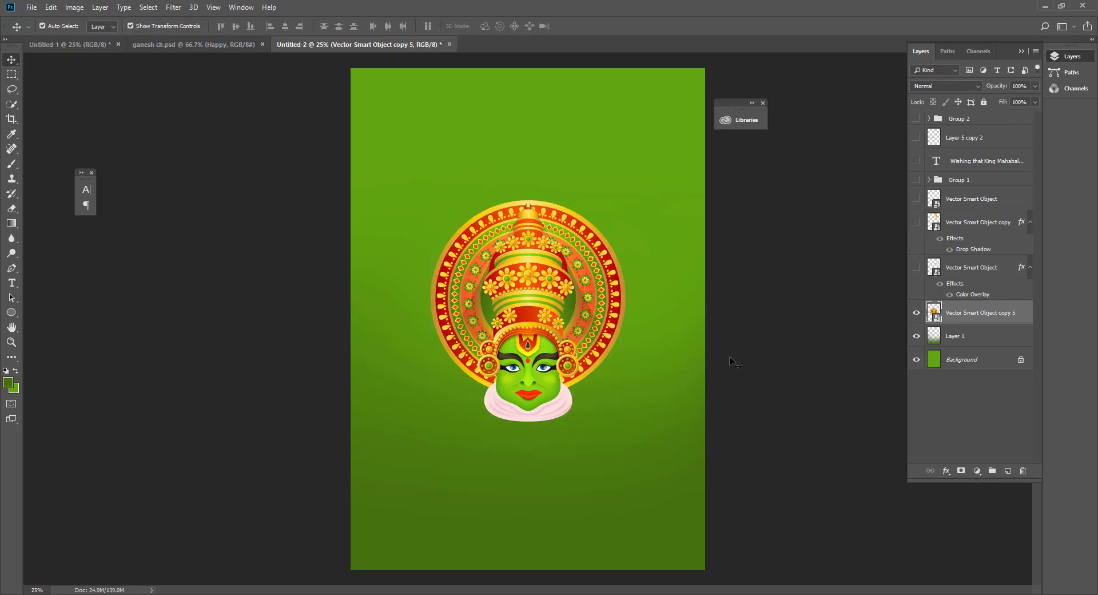
click(546, 366)
drag(547, 366, 547, 366)
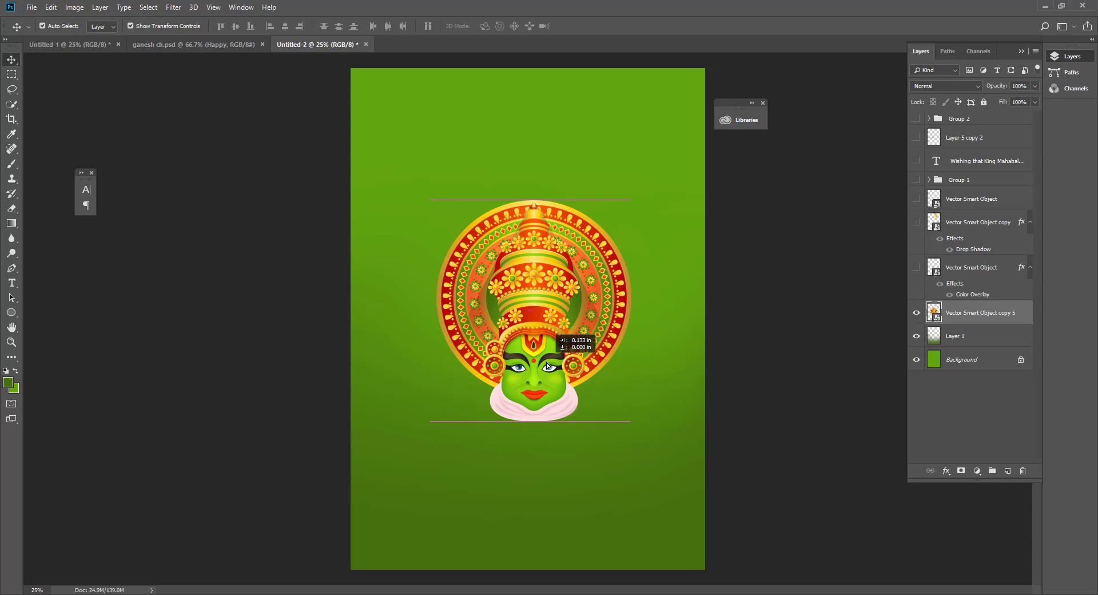
Centre the Kathakali artwork horizontally on the canvas
key(ctrl+a)
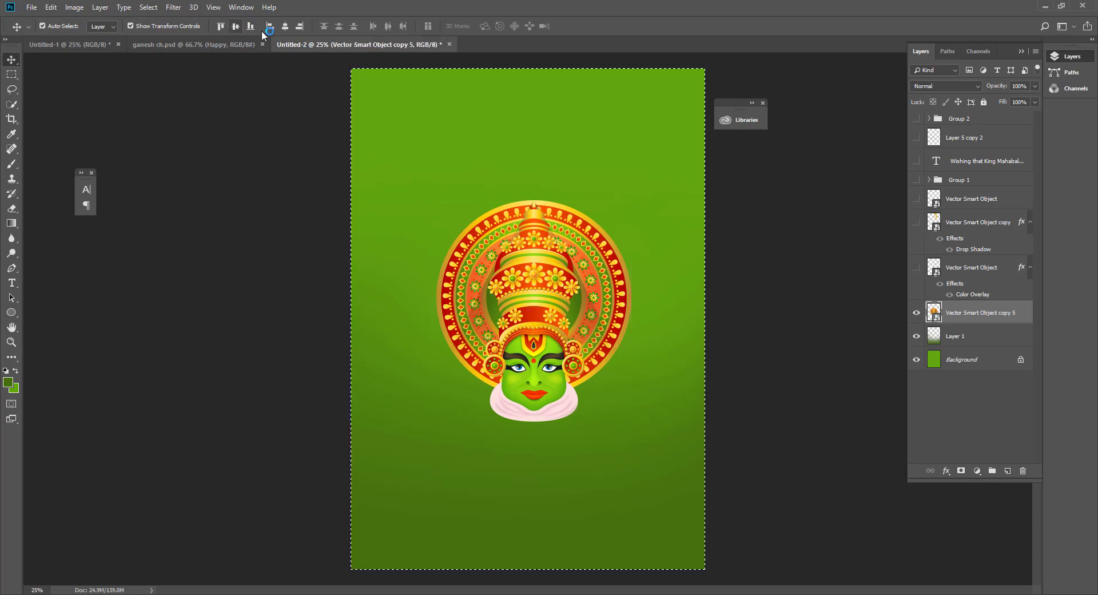
click(285, 26)
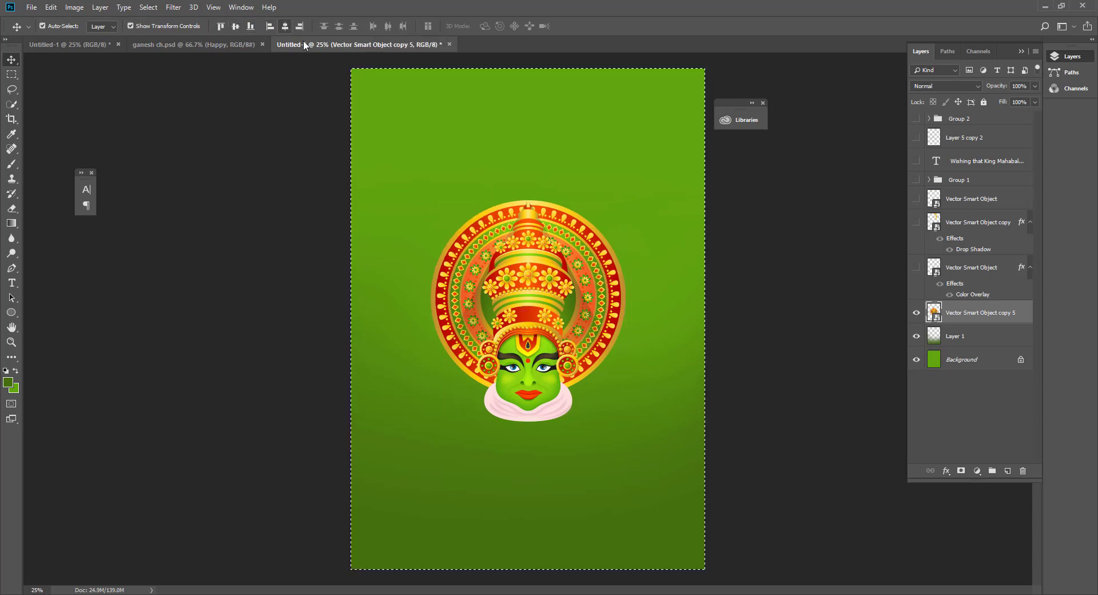
key(ctrl+d)
ctrl+click(762, 388)
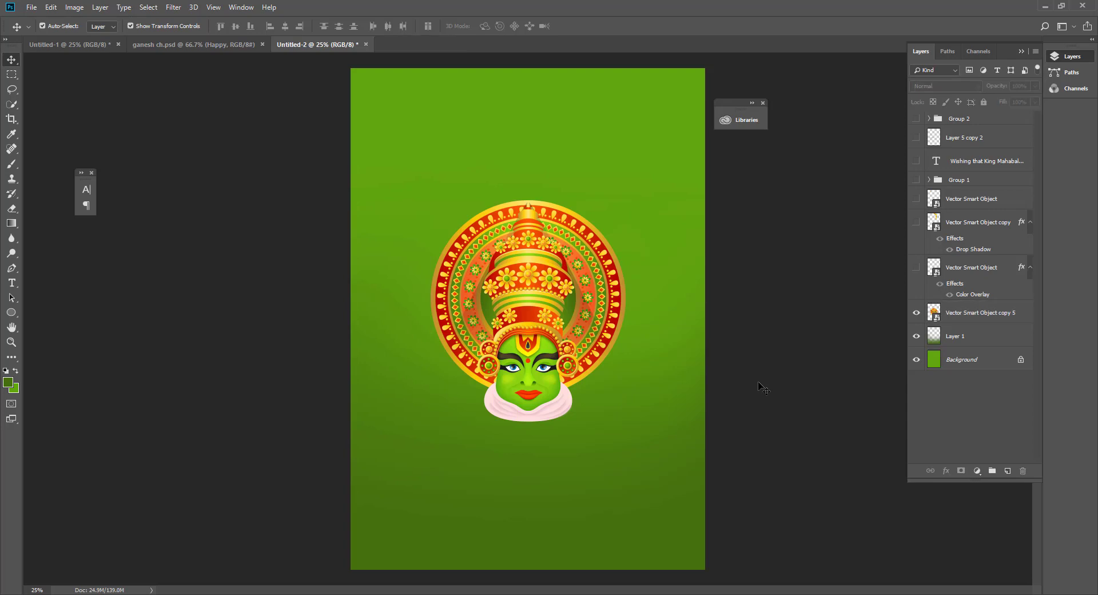
Show the faint mandala and place it behind the Kathakali face in the layer stack
click(916, 267)
click(677, 222)
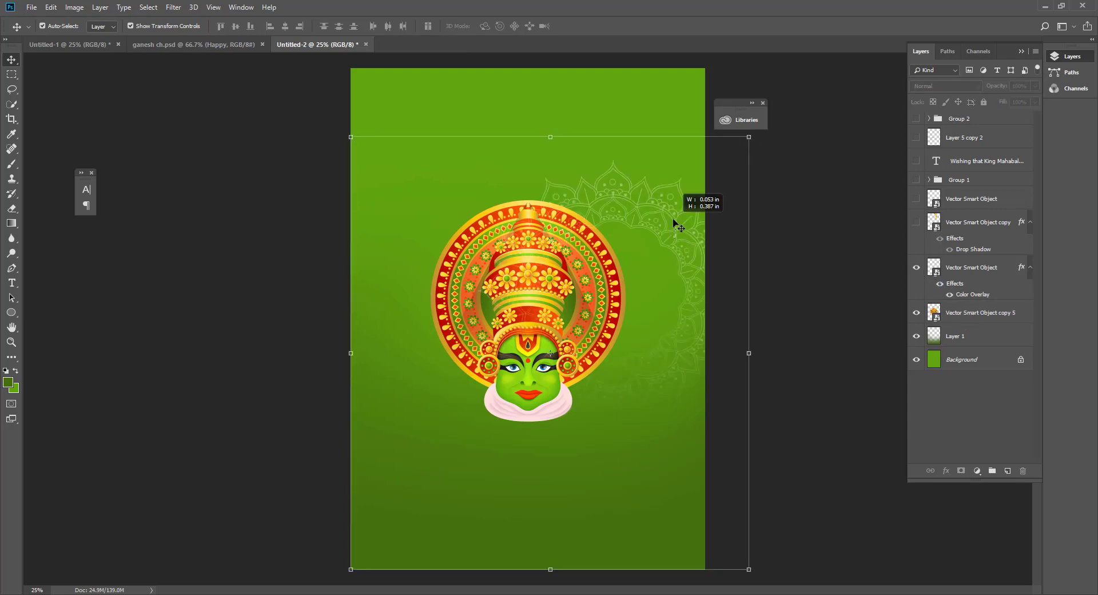
click(740, 246)
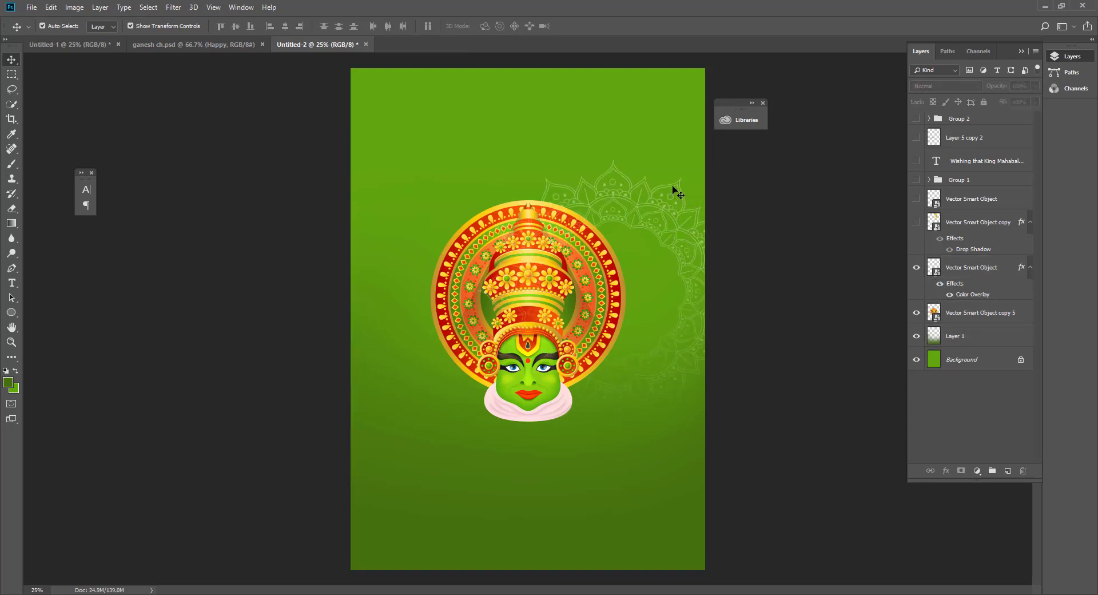
drag(677, 193, 579, 186)
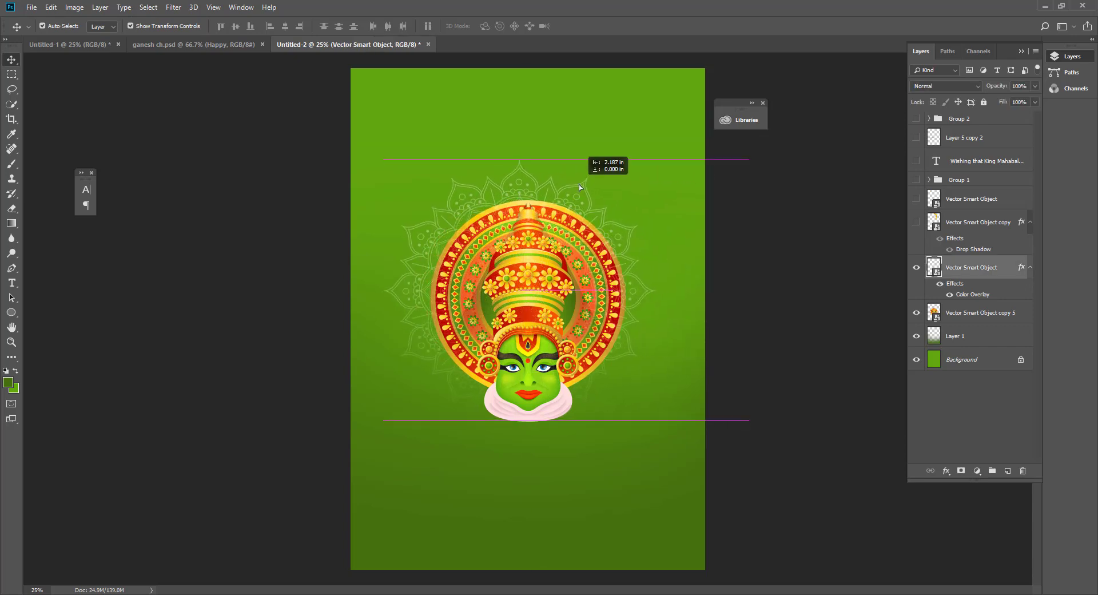
mouse_move(954, 283)
mouse_down()
mouse_move(954, 307)
mouse_move(973, 319)
mouse_up()
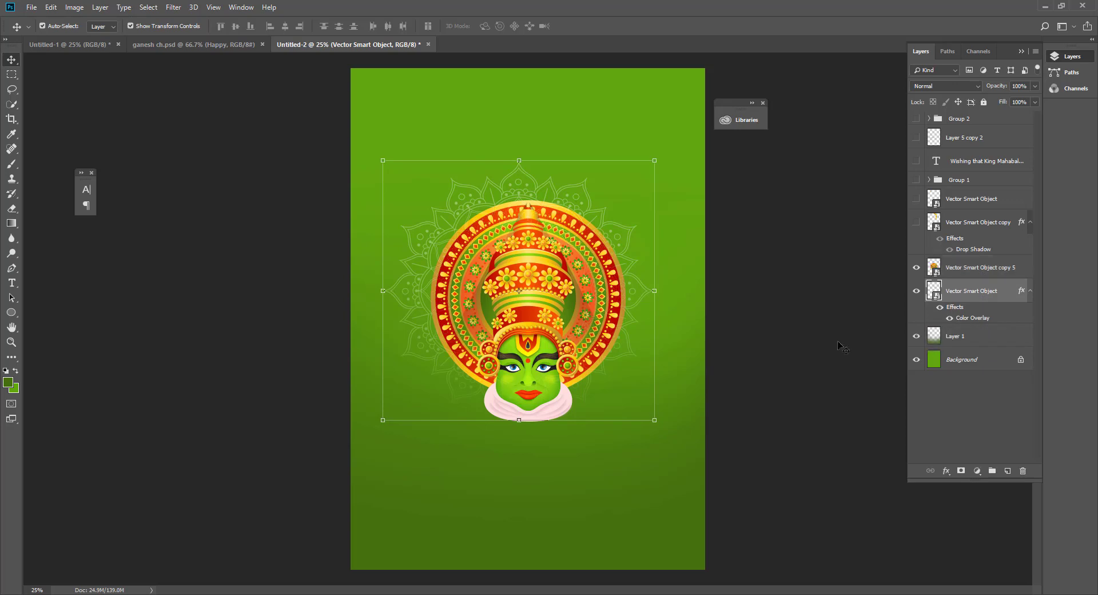
click(811, 357)
click(998, 275)
click(984, 296)
Centre the mandala horizontally on the canvas
key(ctrl+a)
click(42, 26)
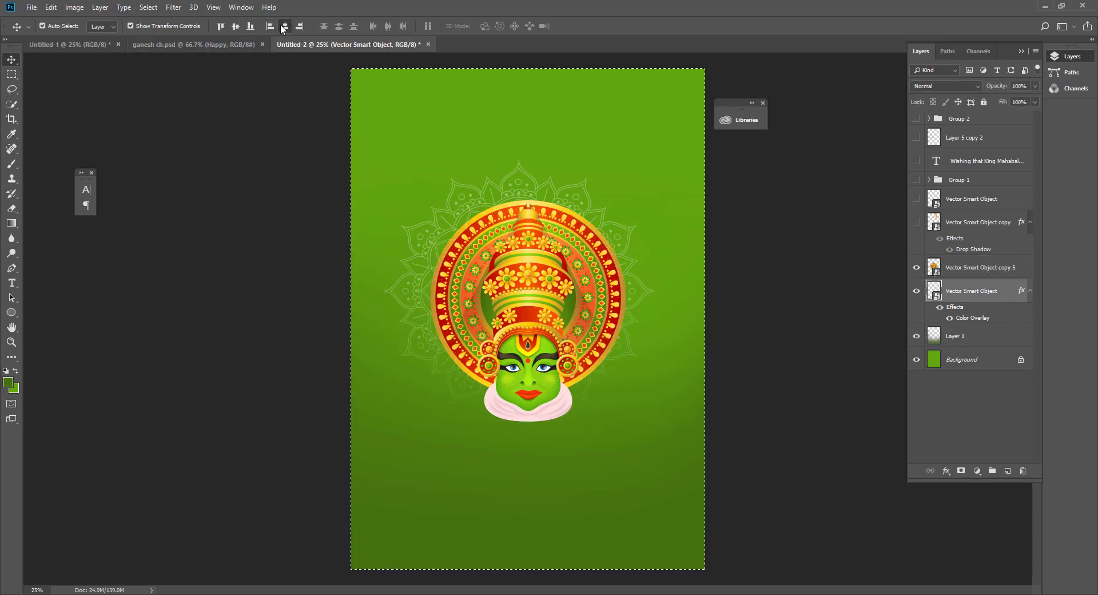
click(285, 26)
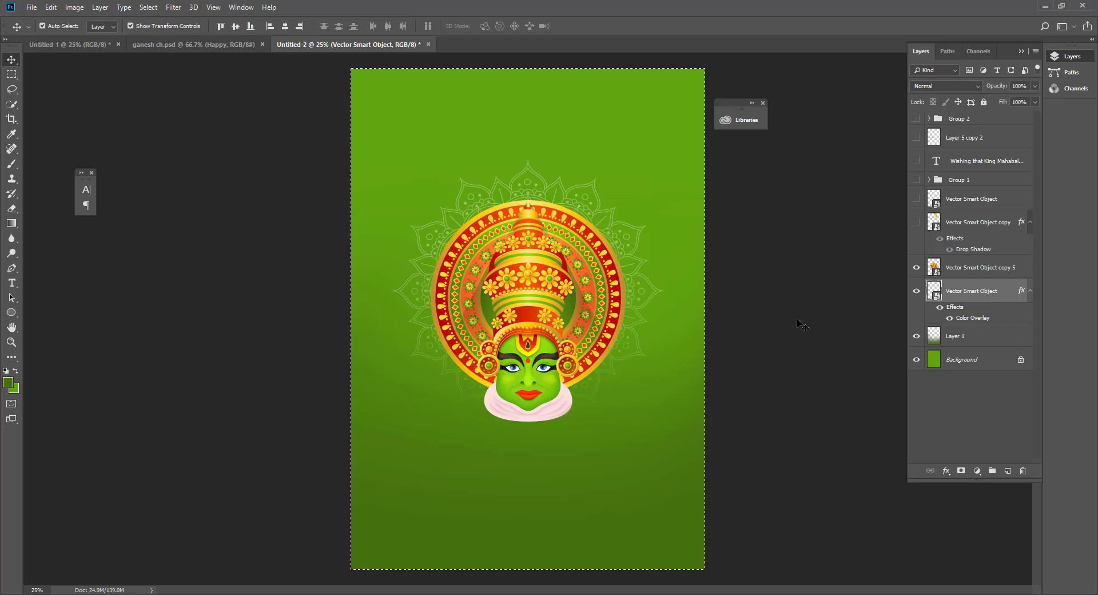
click(760, 357)
key(ctrl+d)
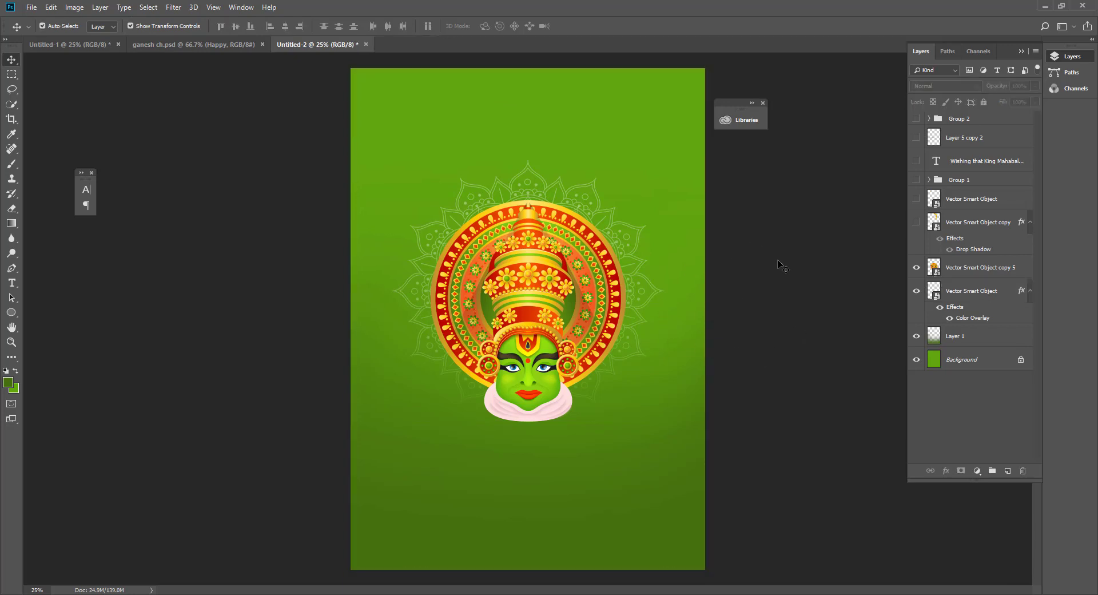
Nudge the Kathakali face with the arrow keys and enlarge it to about 120%
click(643, 320)
click(713, 360)
click(541, 411)
key(shift+Down)
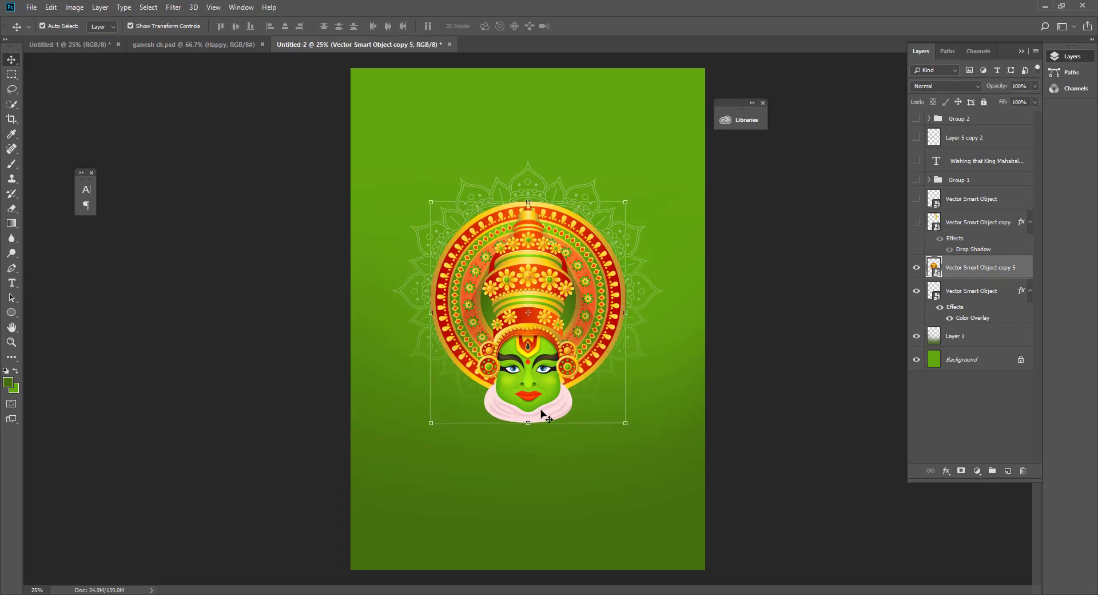
key(shift+Down)
key(shift+Up)
key(shift+Up)
key(shift+Up)
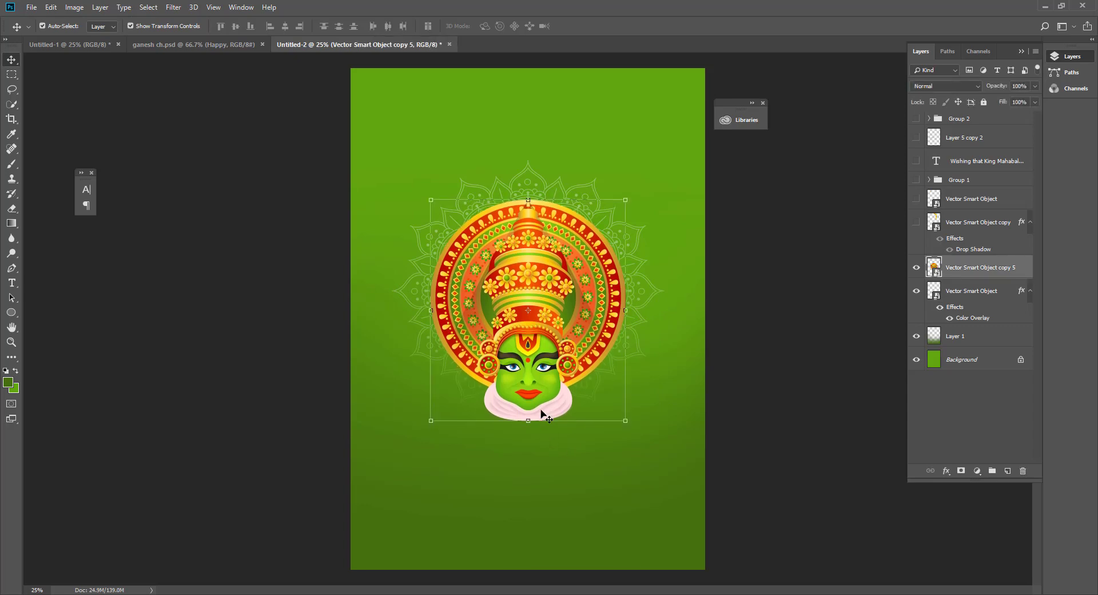
key(shift+Up)
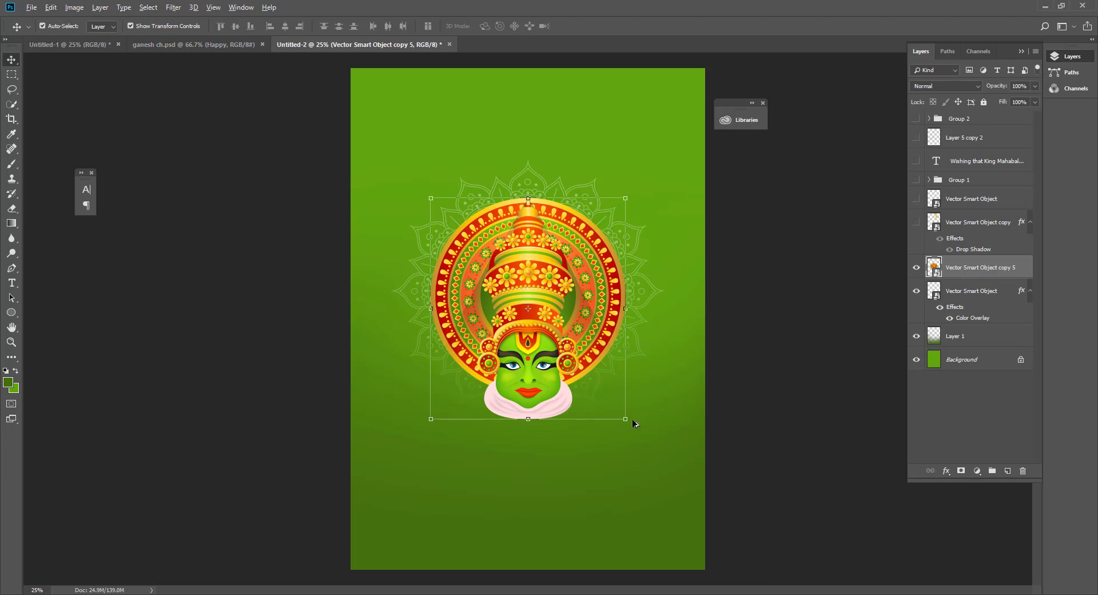
drag(626, 419, 631, 444)
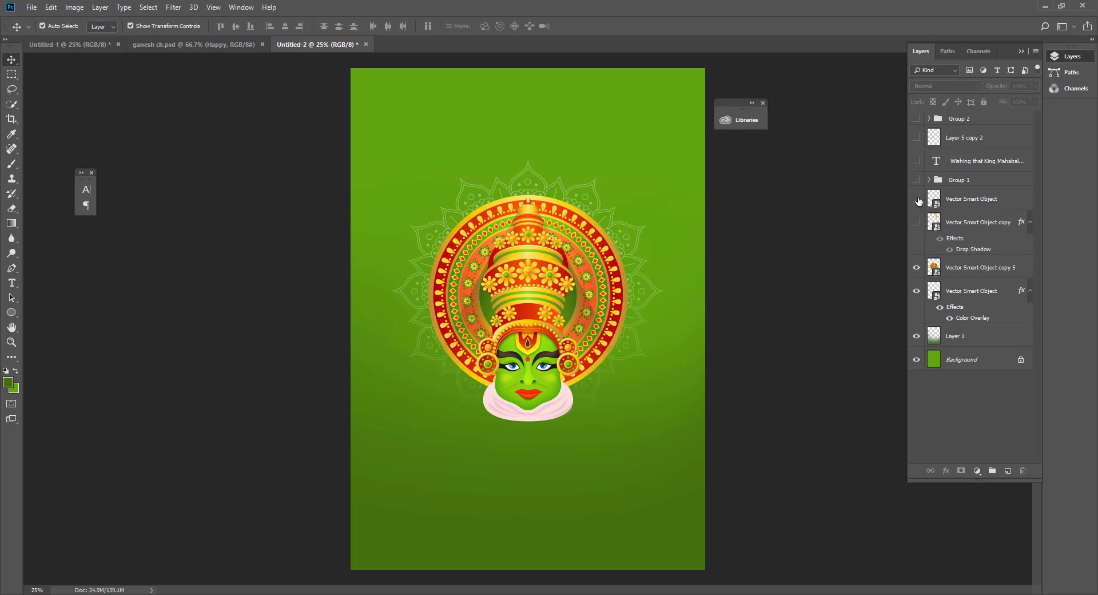
Draw a thin flat ellipse just below the Kathakali face
click(917, 138)
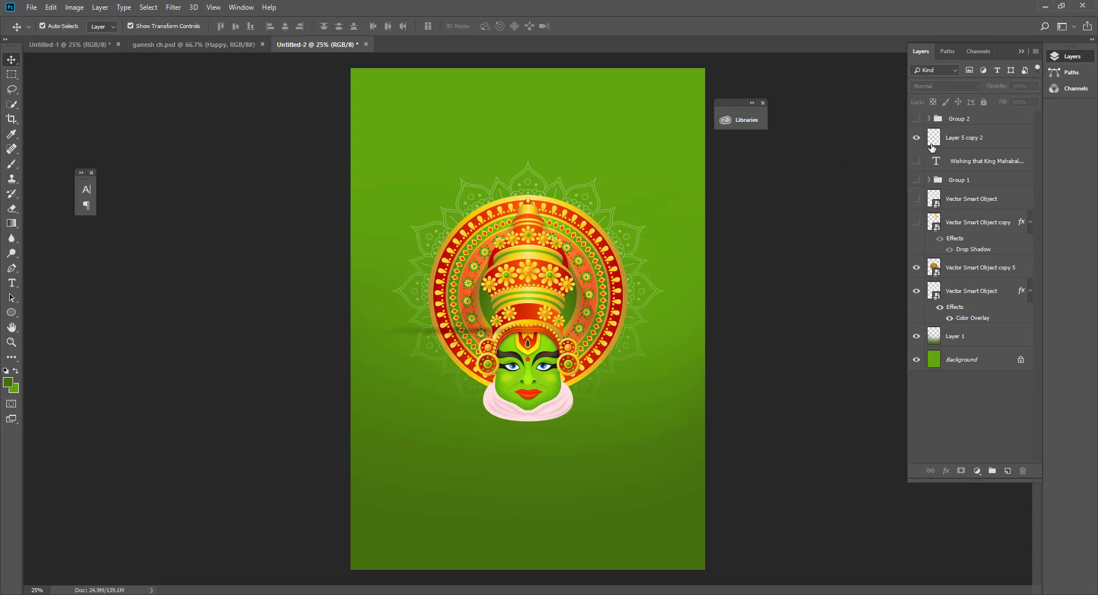
click(917, 137)
click(13, 313)
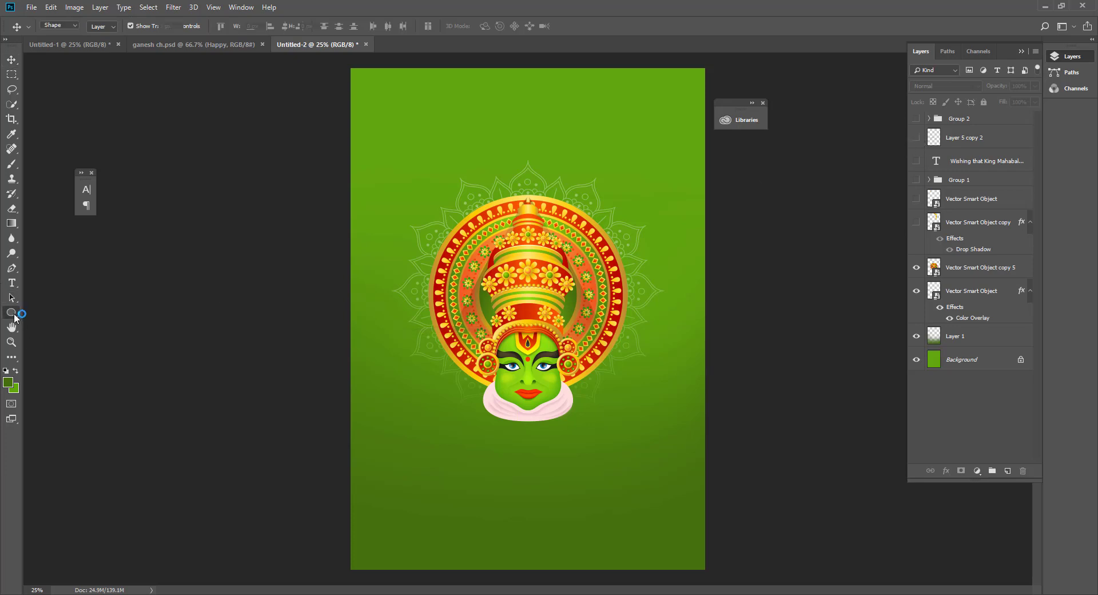
click(70, 337)
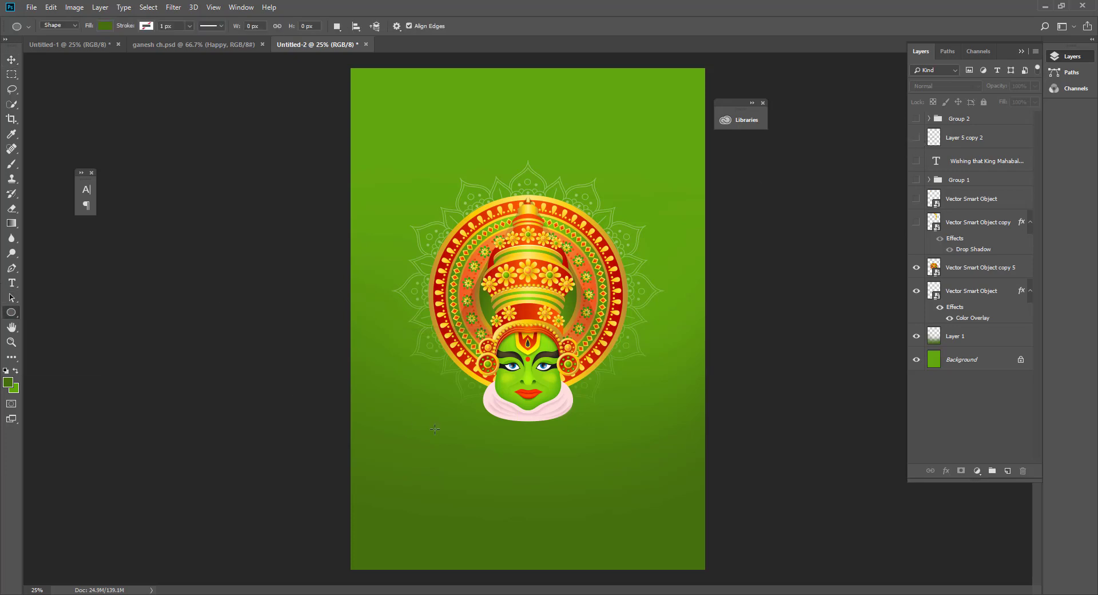
drag(454, 428, 615, 434)
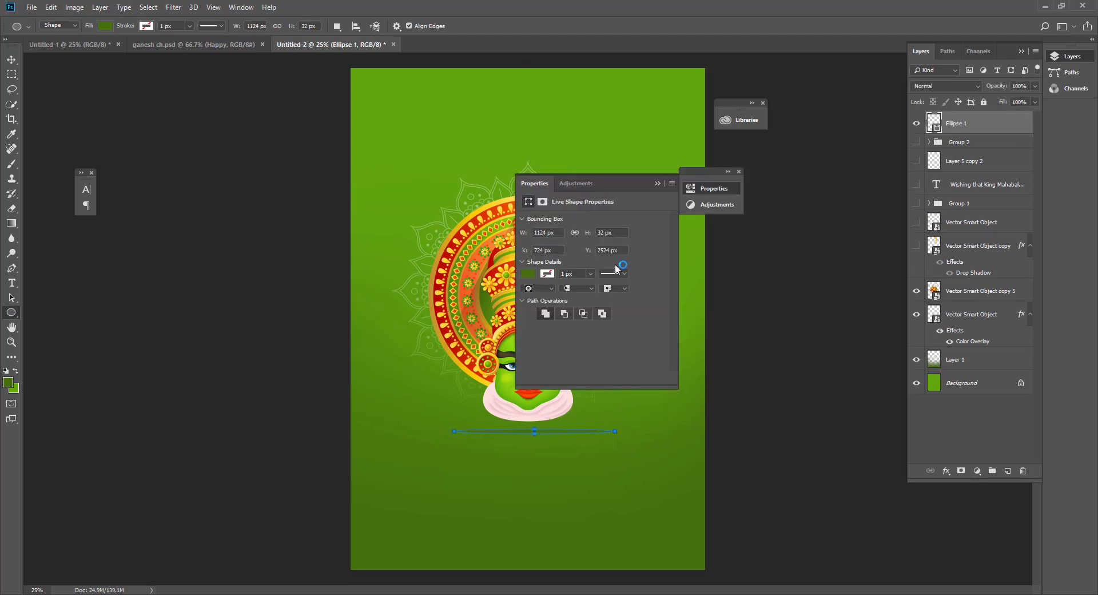
Fill the ellipse with black and centre it under the face
click(527, 274)
click(567, 333)
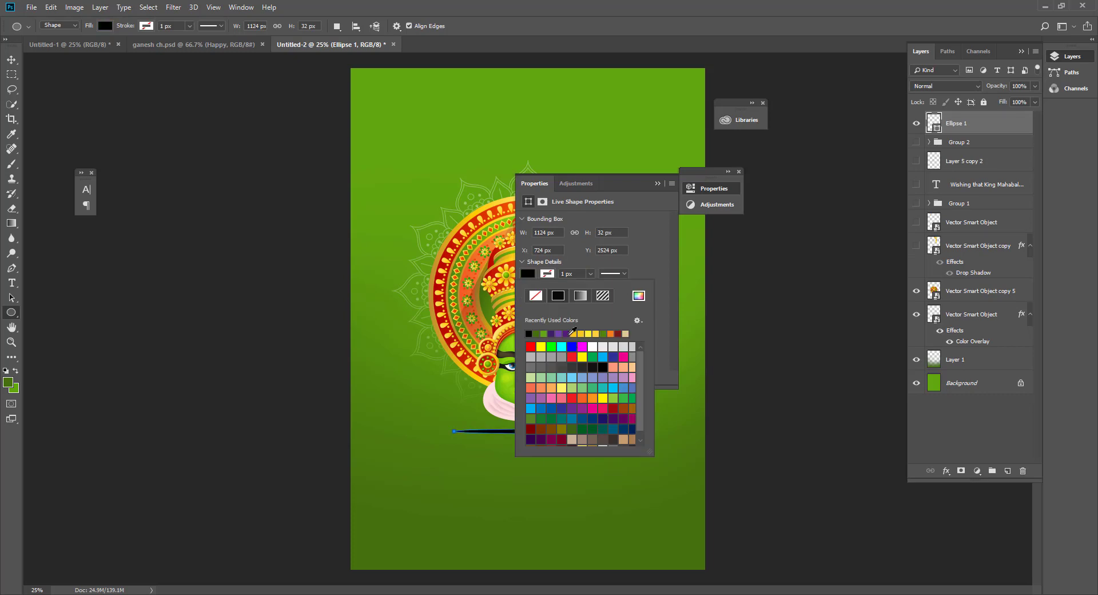
click(651, 188)
click(11, 59)
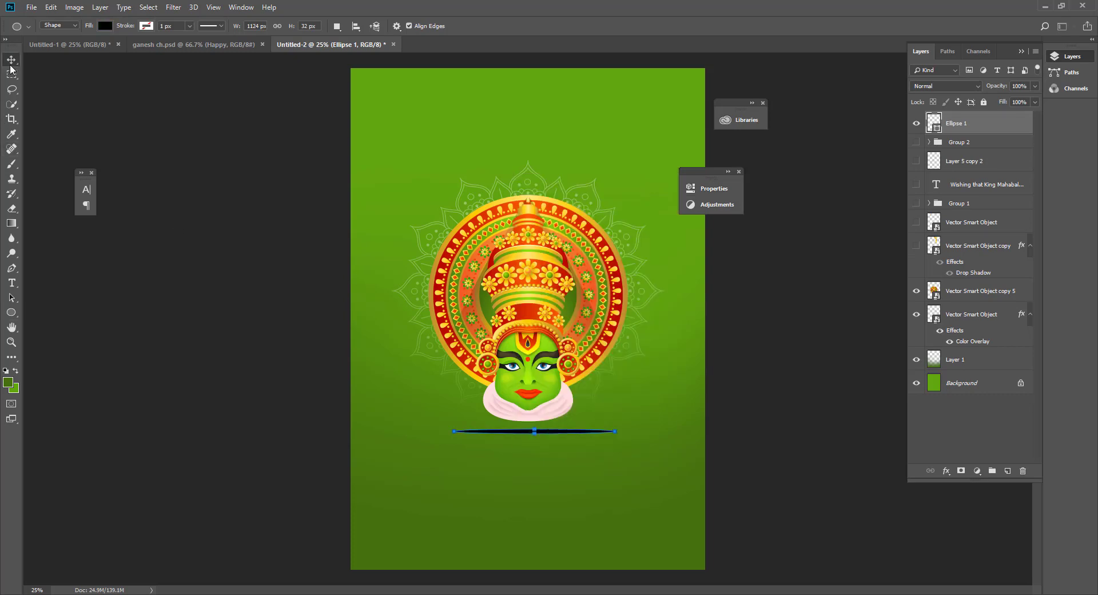
drag(555, 432, 550, 436)
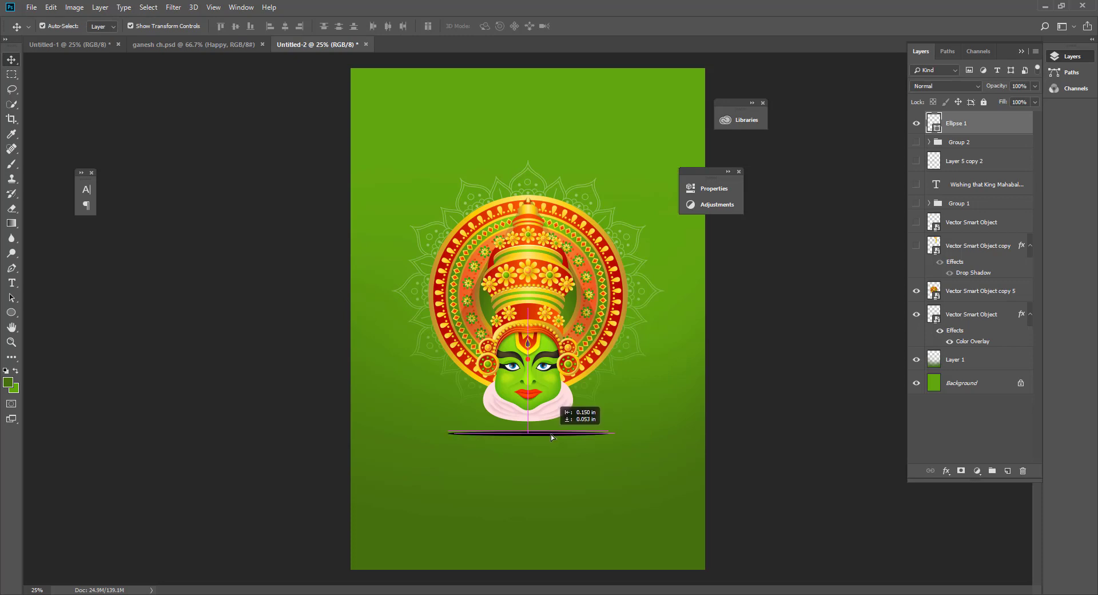
Convert the ellipse to a Smart Object and apply a 7.8 px Gaussian Blur
click(173, 7)
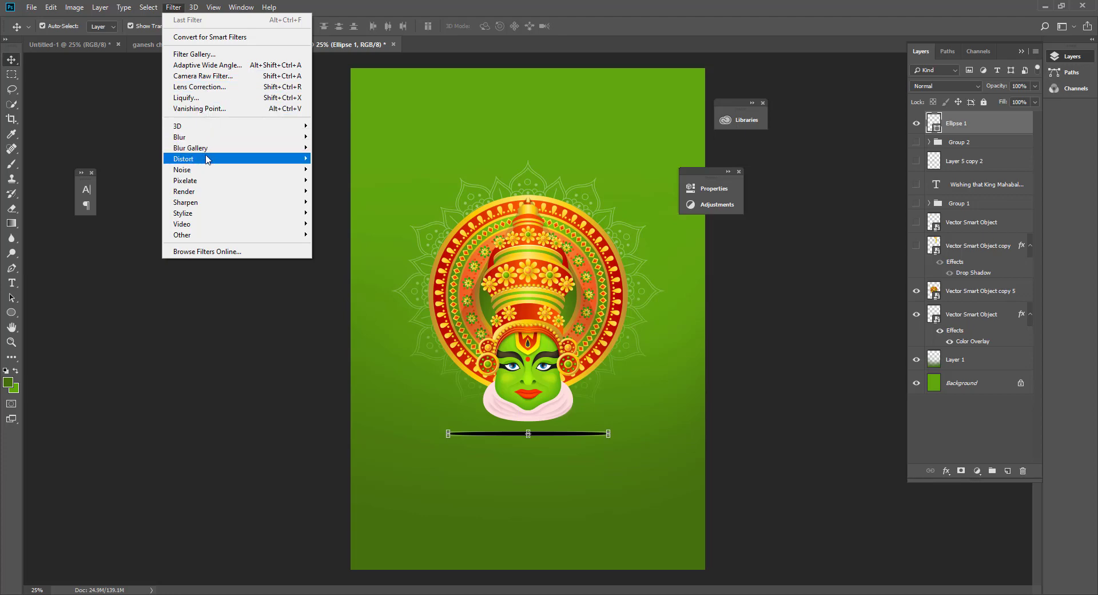
click(225, 65)
mouse_move(180, 137)
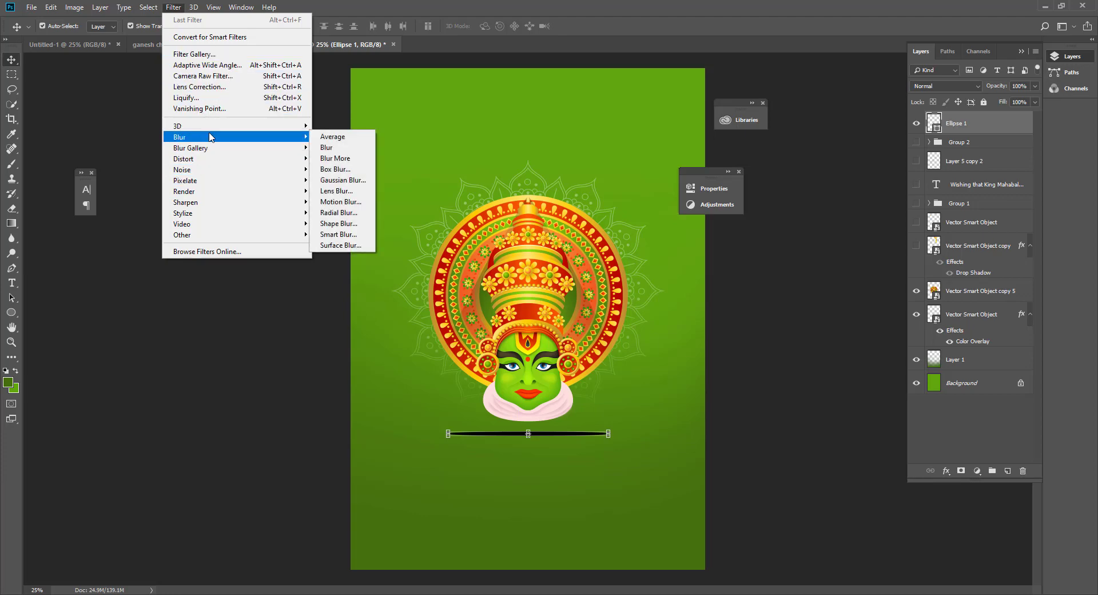
click(349, 180)
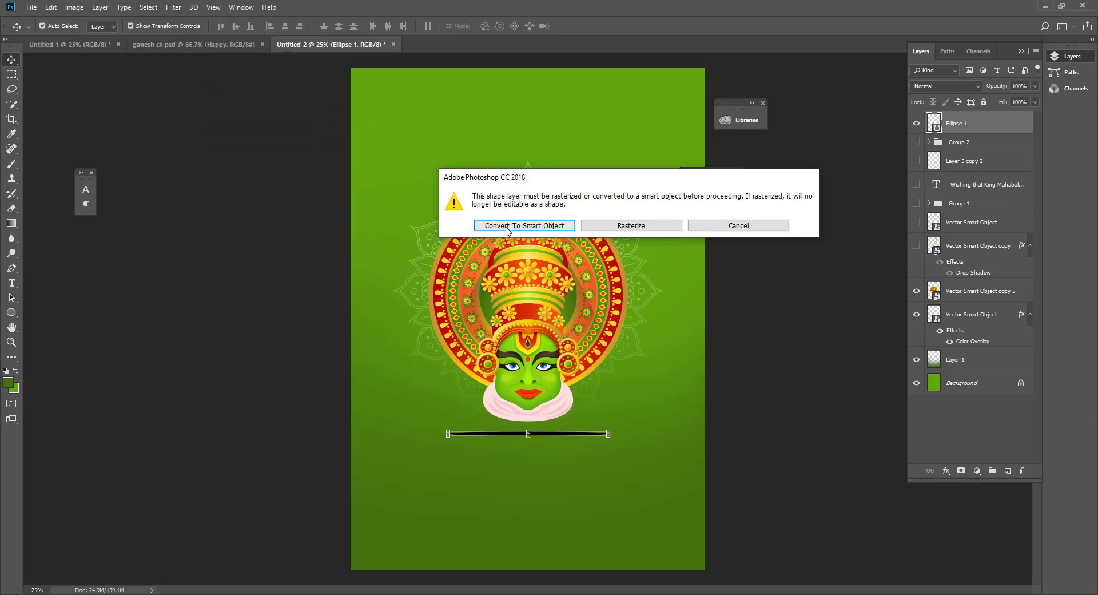
click(506, 230)
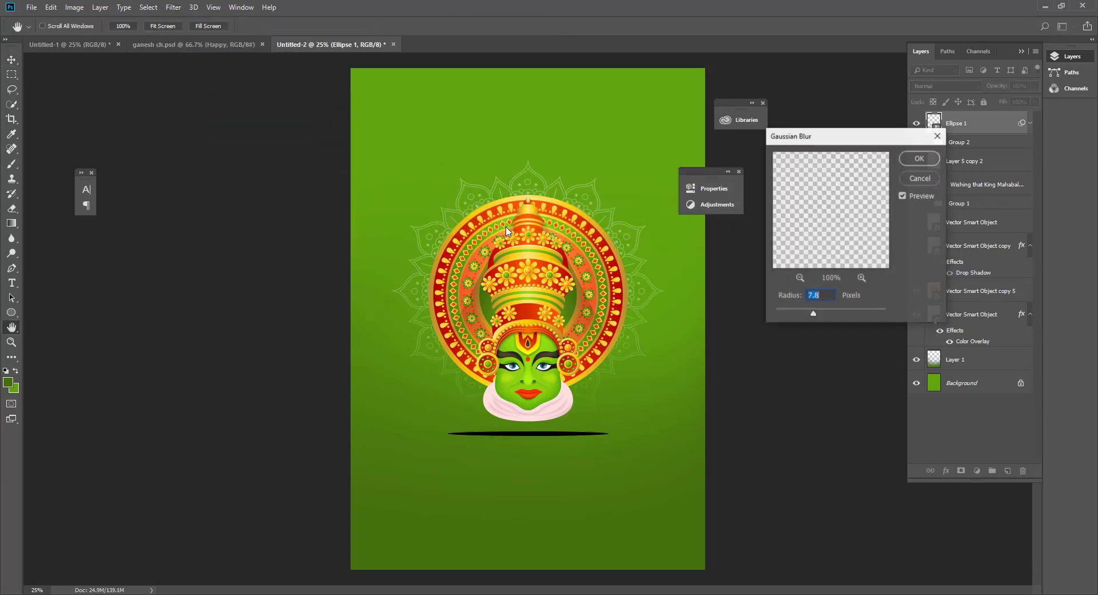
click(921, 161)
Lower the blurred ellipse shadow's opacity to about 45%
drag(1035, 96, 1006, 103)
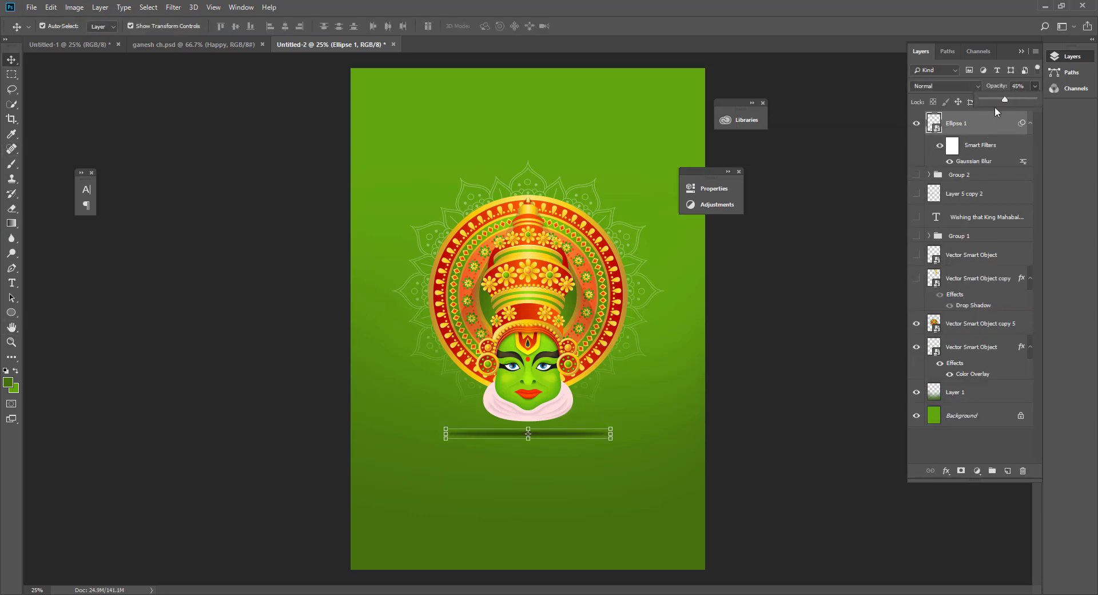
drag(992, 104, 999, 104)
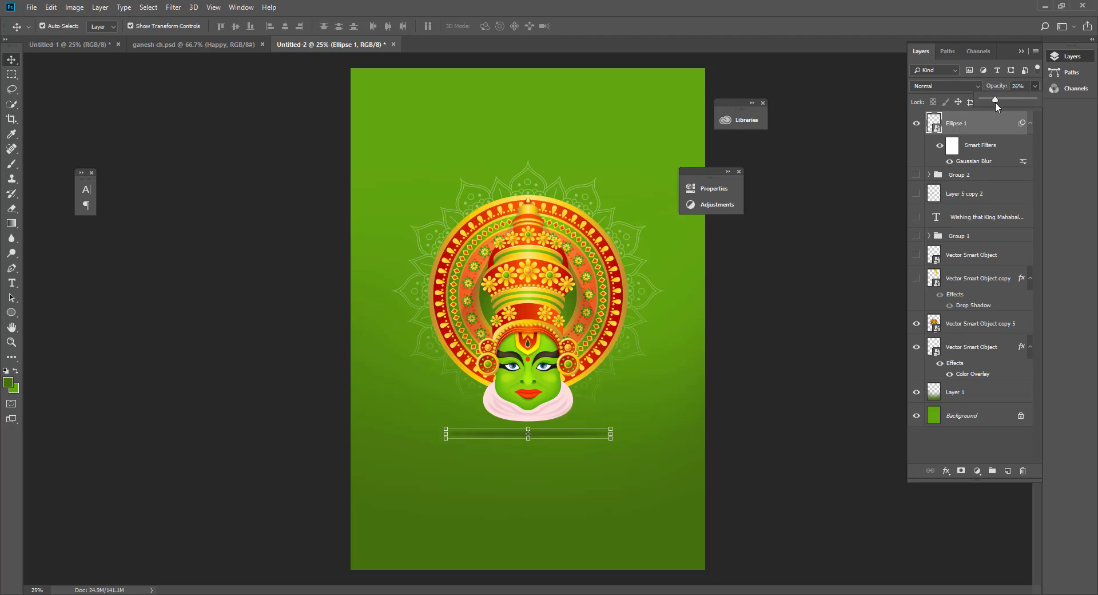
click(632, 442)
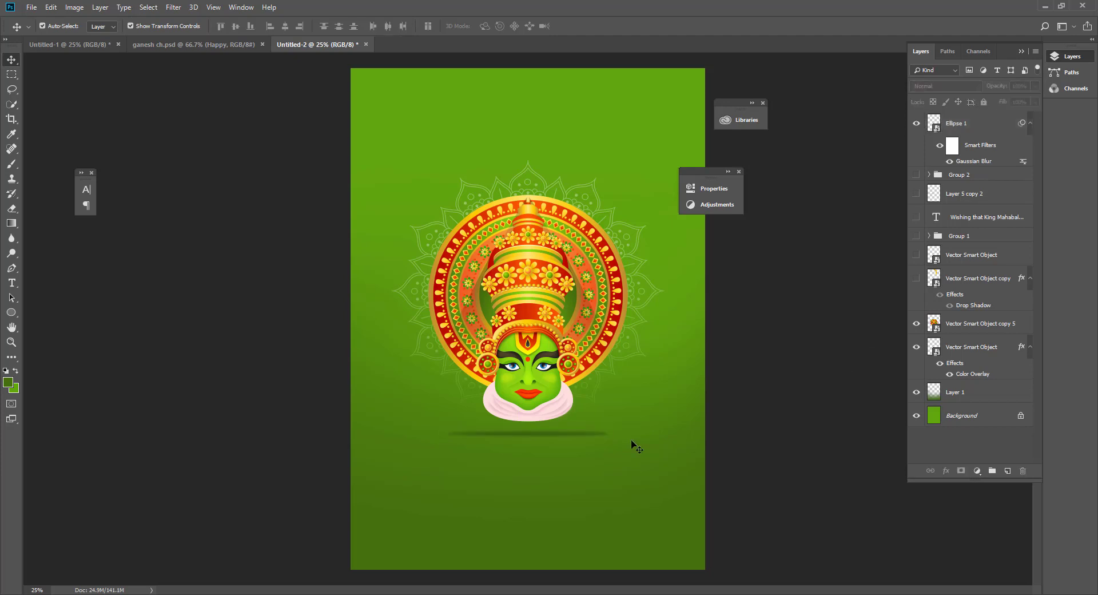
click(513, 437)
Rasterize the shadow and erase part of it with a 700 px eraser
key(e)
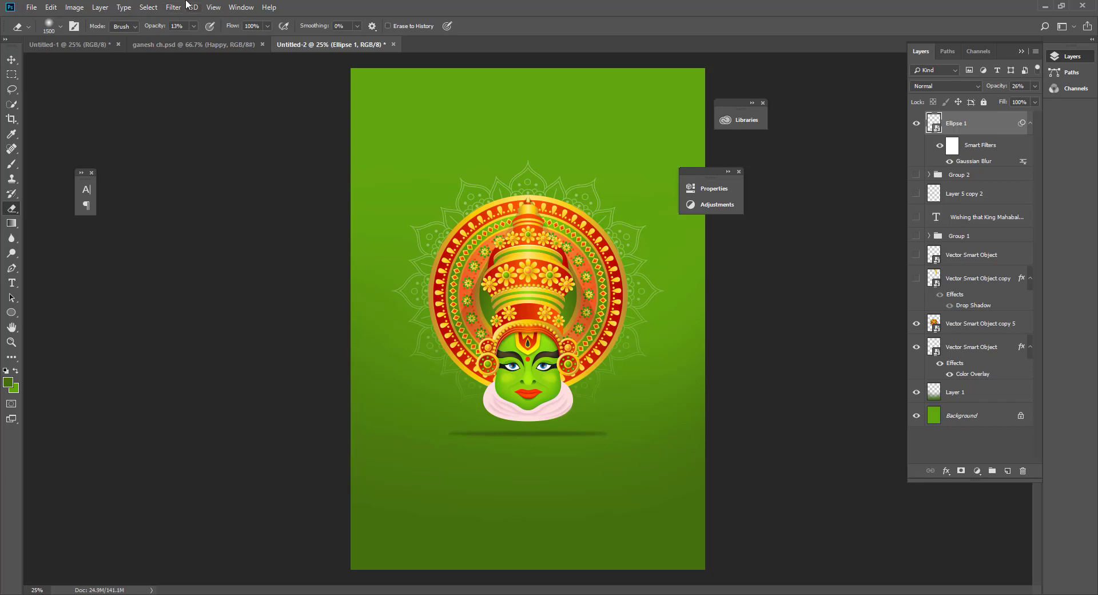
click(544, 436)
click(515, 234)
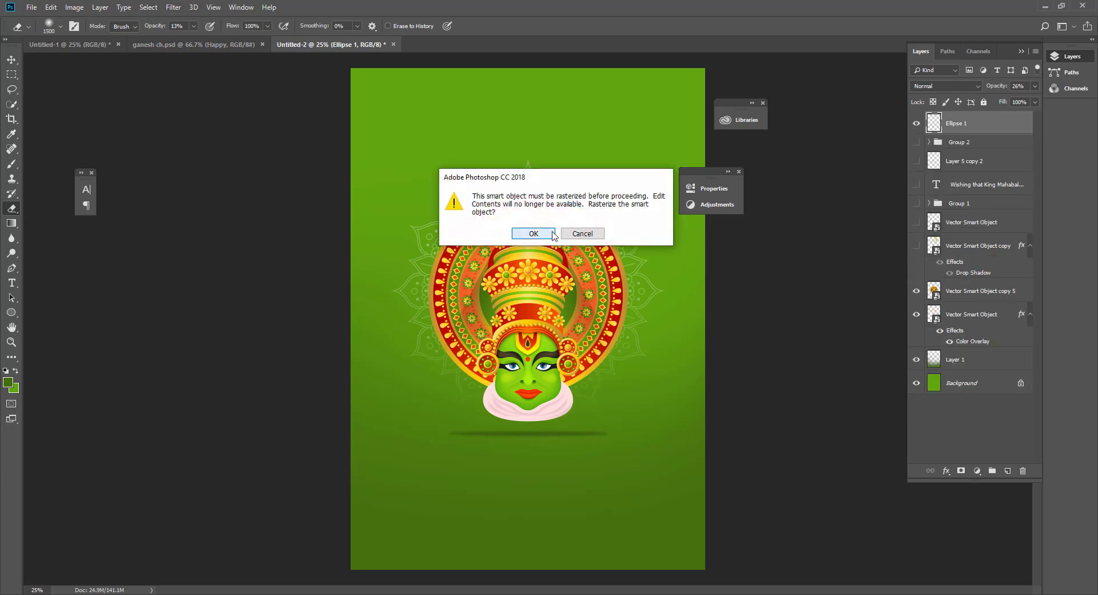
key(bracketleft)
key(bracketleft)
key(bracketleft)
key(bracketleft)
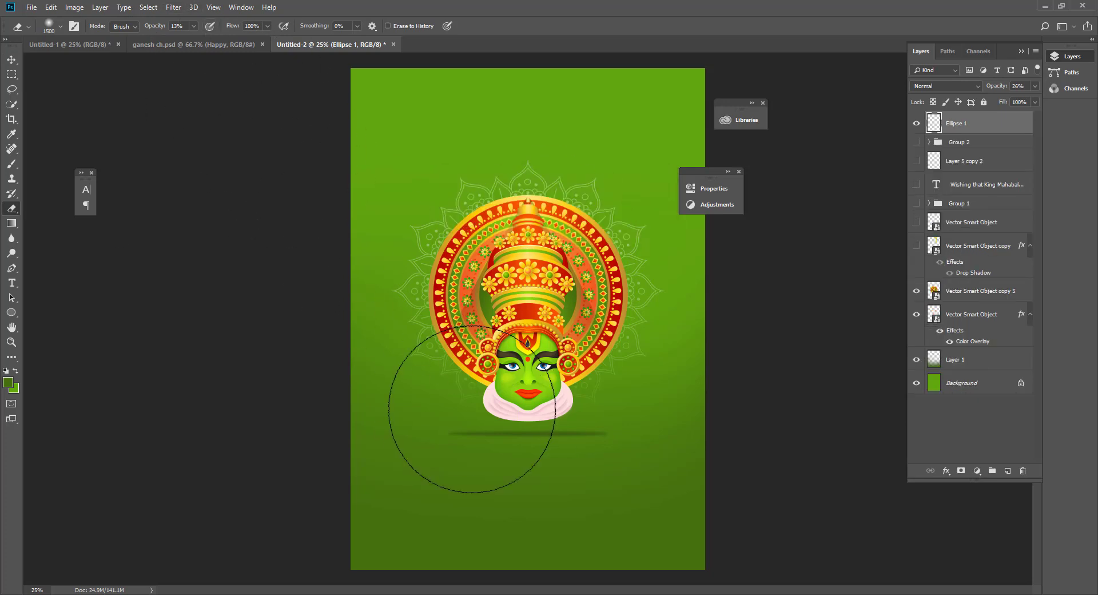
key(bracketleft)
key(bracketleft)
key(bracketleft)
key(bracketleft)
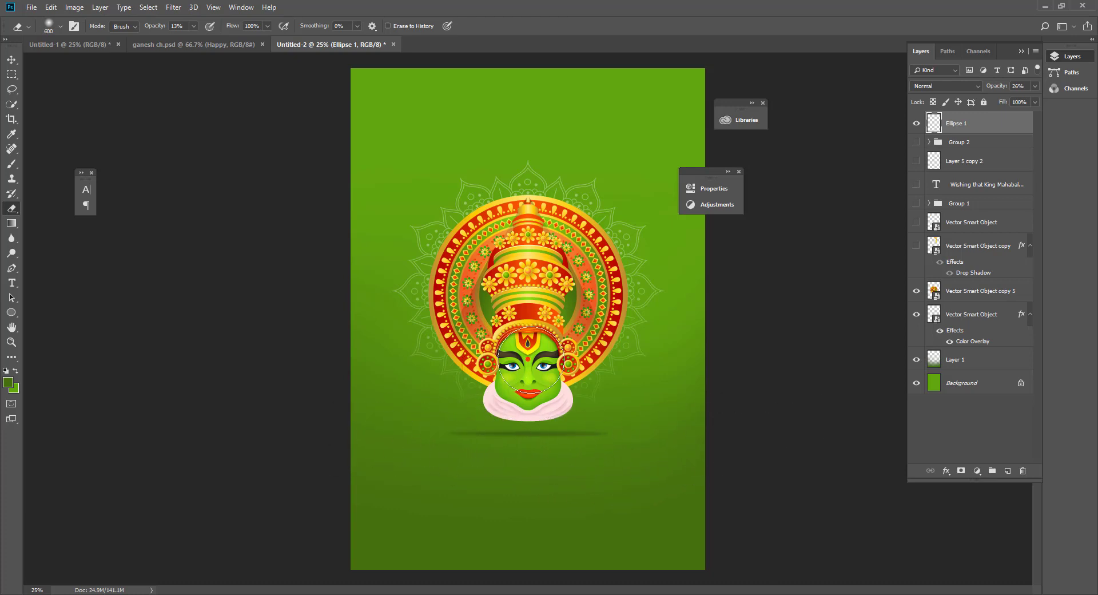
Use the ready-made Layer 5 copy 2 shadow, Multiply at 46%, under the face instead
key(v)
click(557, 435)
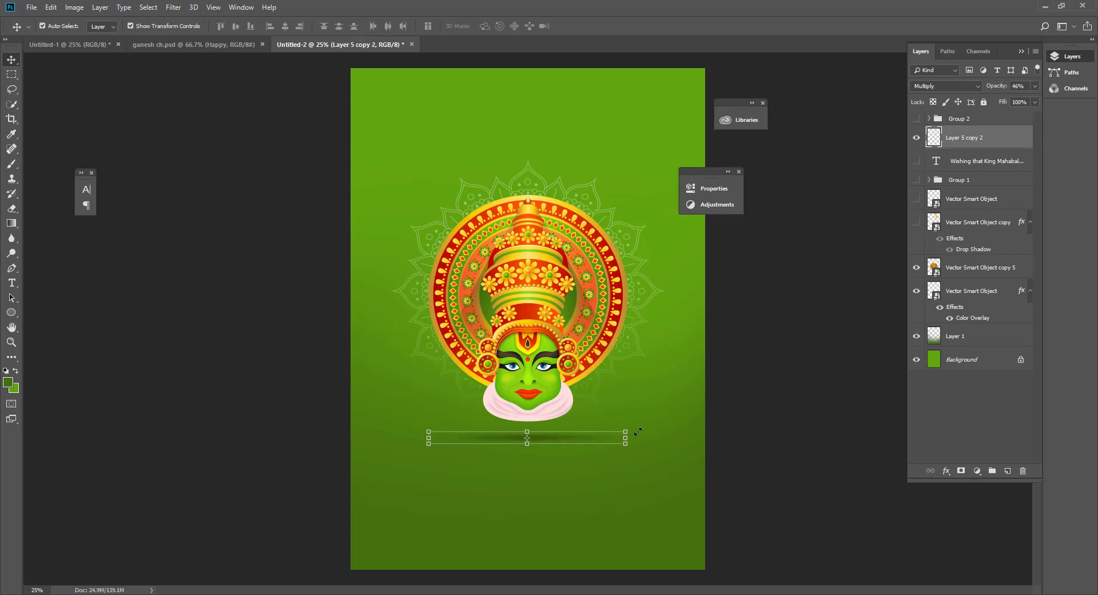
click(732, 410)
click(550, 435)
click(764, 405)
click(593, 440)
click(765, 417)
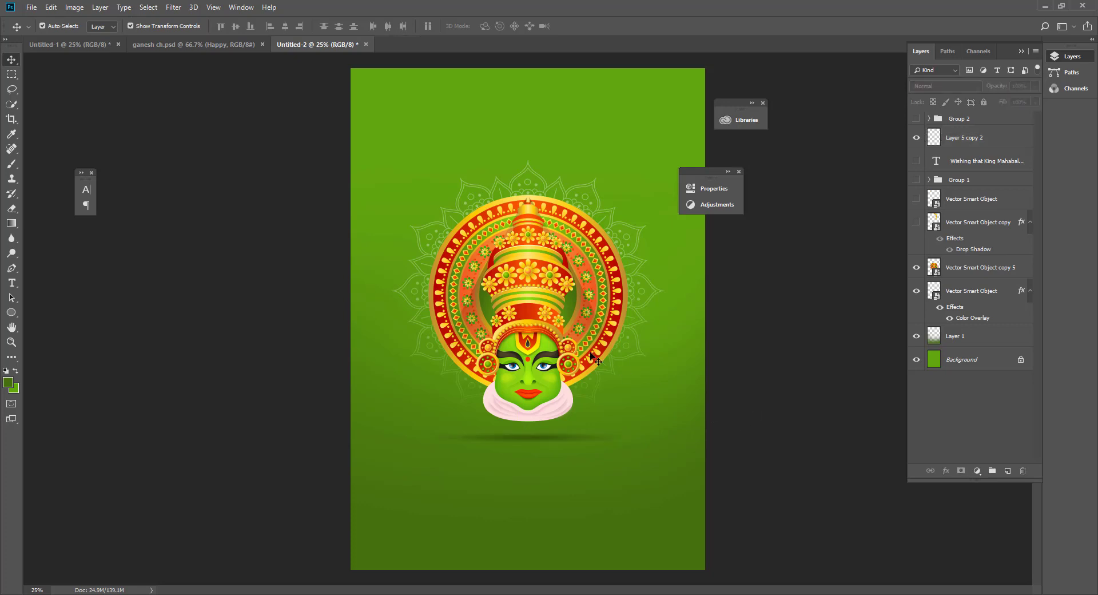
click(738, 172)
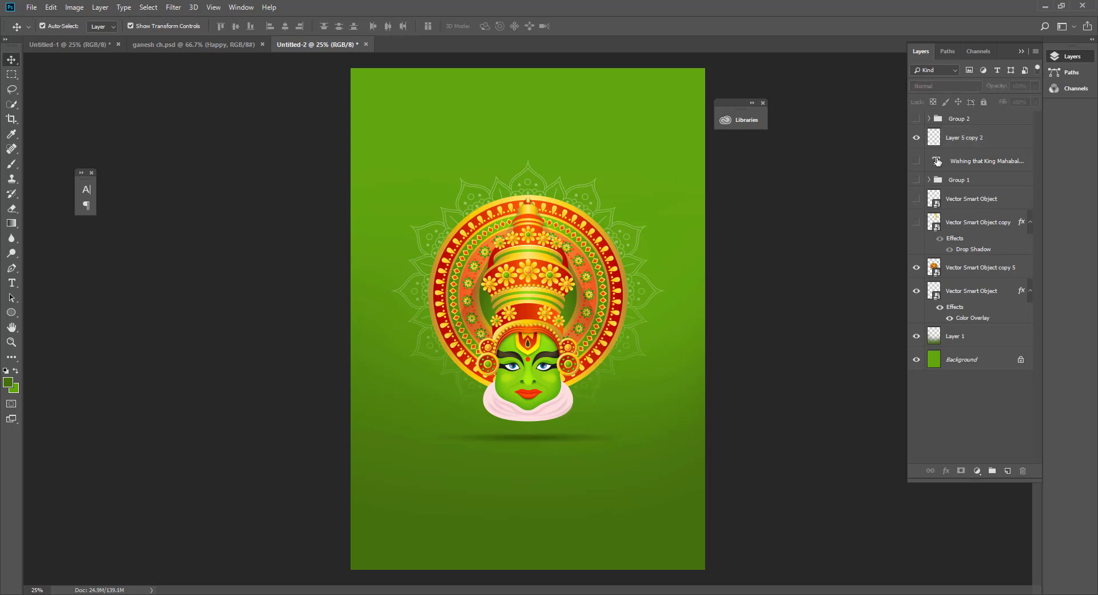
Show the banana-leaf feast group and move it near the poster bottom beneath the face
click(916, 180)
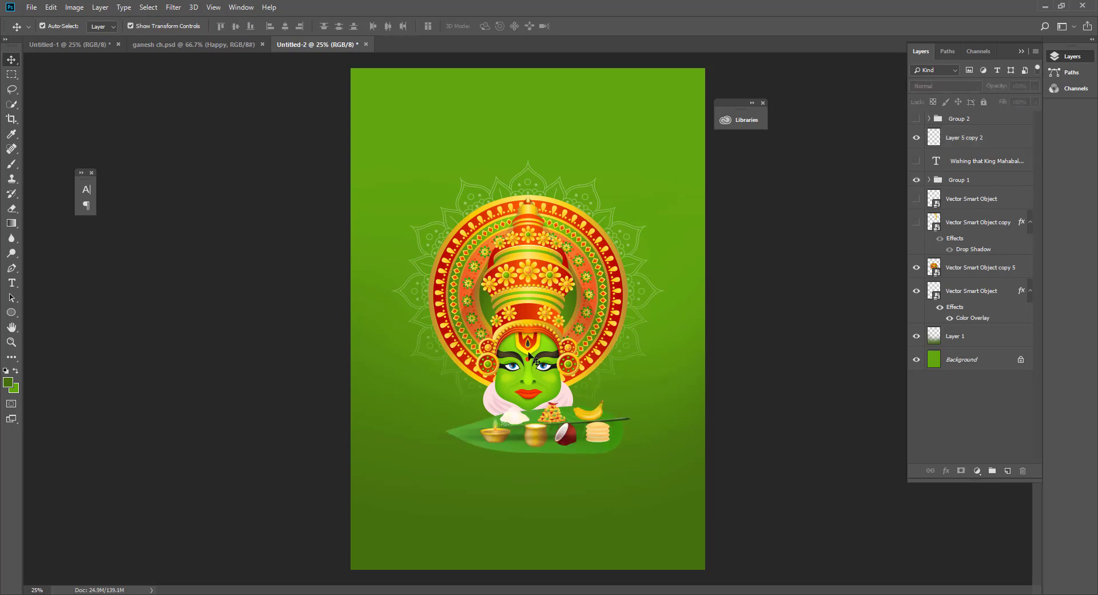
click(621, 431)
click(541, 226)
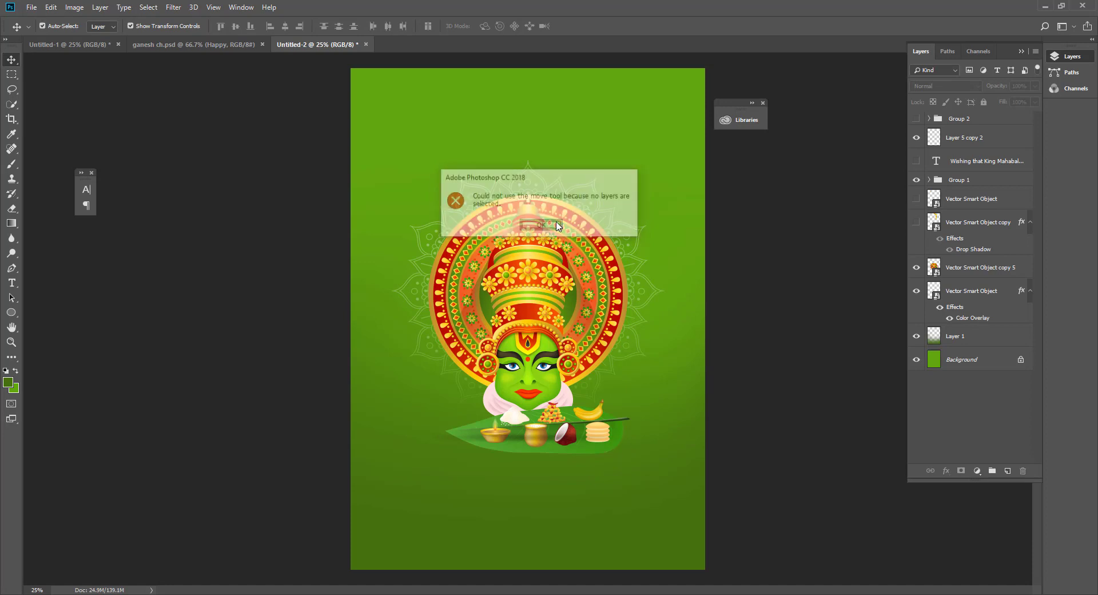
click(965, 181)
drag(614, 433, 602, 480)
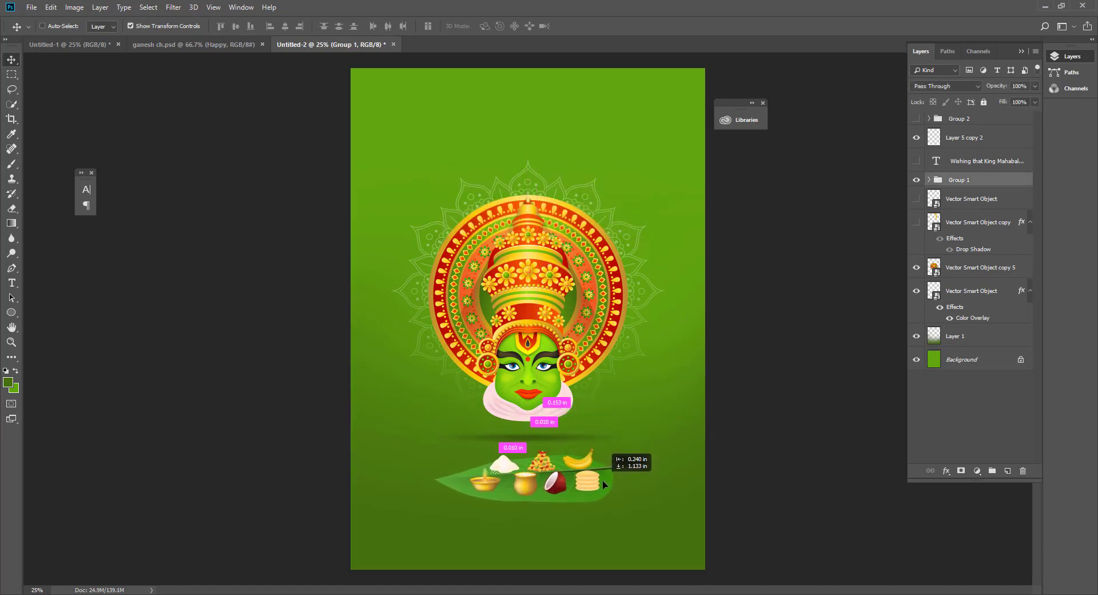
drag(602, 479, 602, 479)
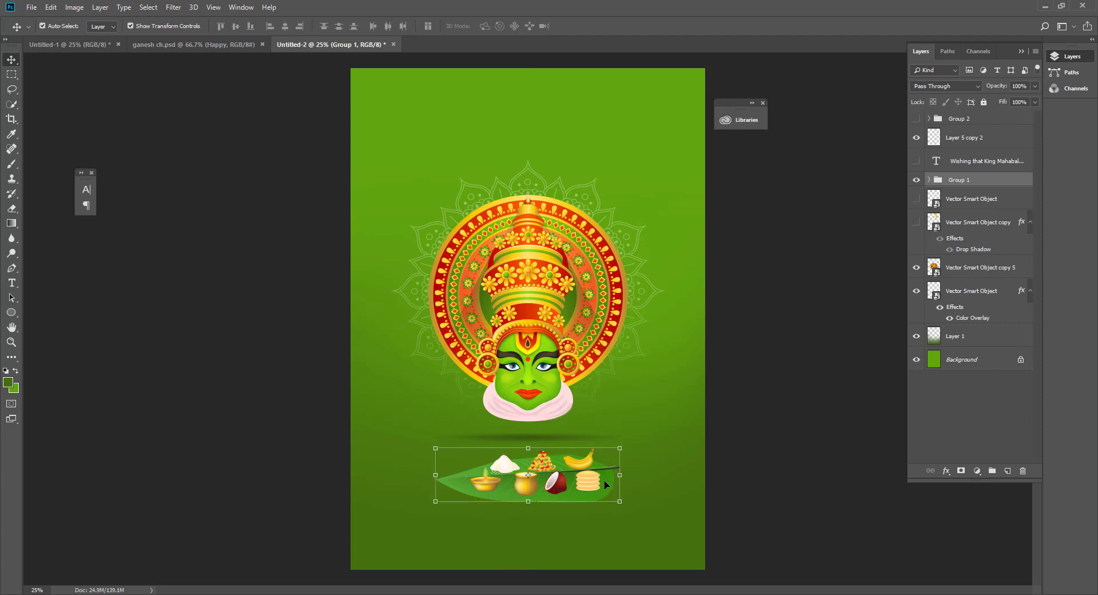
key(shift+Up)
key(shift+Up)
key(shift+Up)
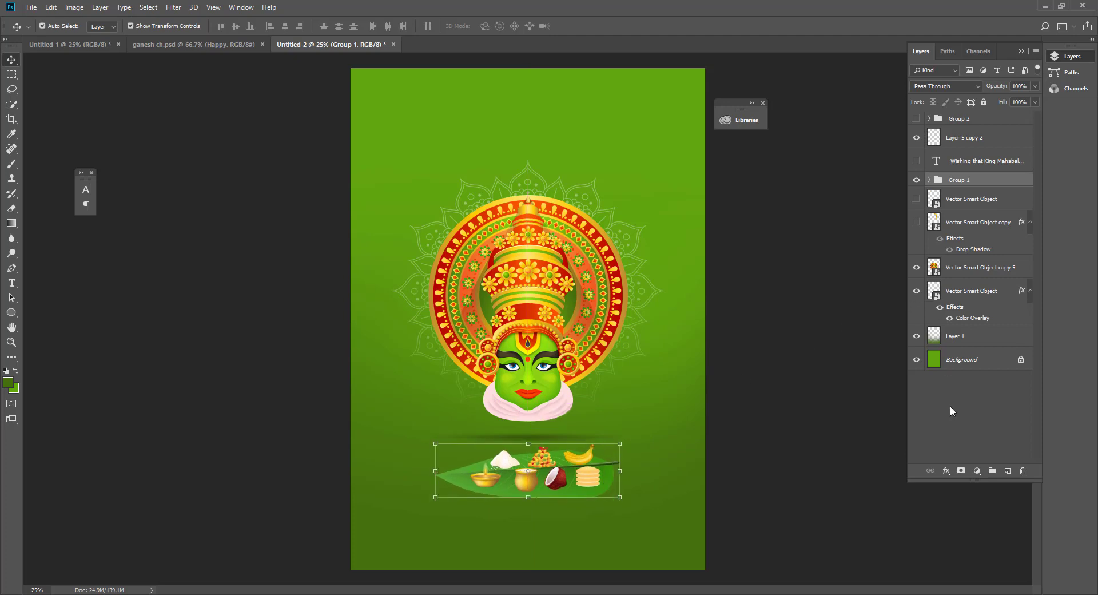
Add a Drop Shadow at 14% opacity beneath the feast-leaf group
click(946, 470)
click(678, 517)
drag(625, 298, 797, 297)
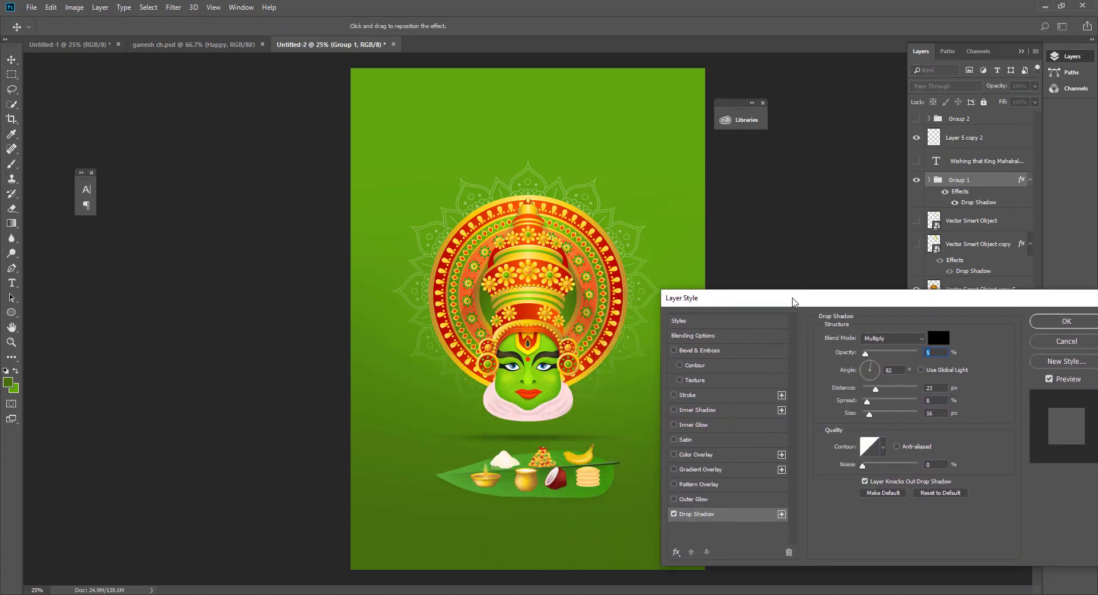
drag(602, 480, 607, 482)
drag(865, 352, 871, 354)
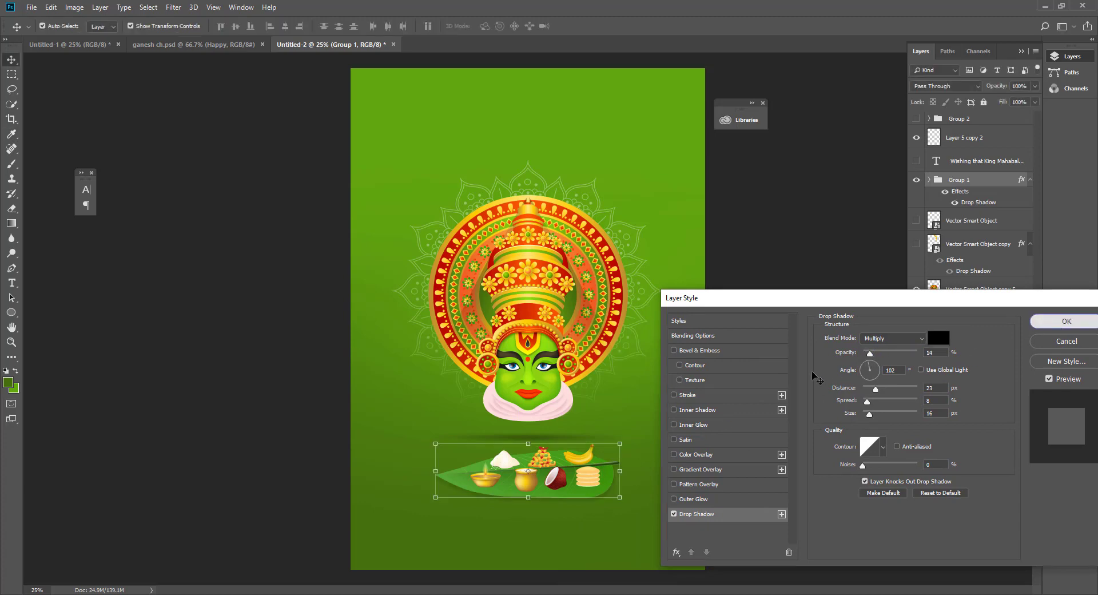
click(1066, 320)
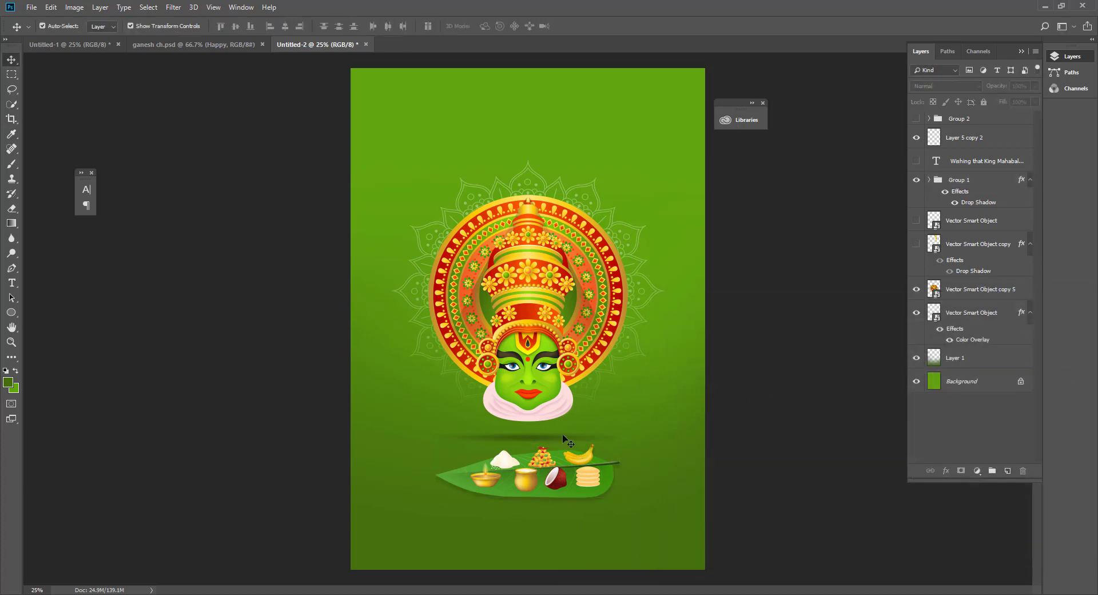
click(564, 439)
Reveal the marigold, set it beside the feast leaf, and add a copy among the food
click(727, 471)
click(916, 220)
mouse_move(423, 127)
mouse_down()
mouse_move(415, 447)
mouse_move(402, 489)
mouse_move(669, 443)
mouse_up()
click(769, 458)
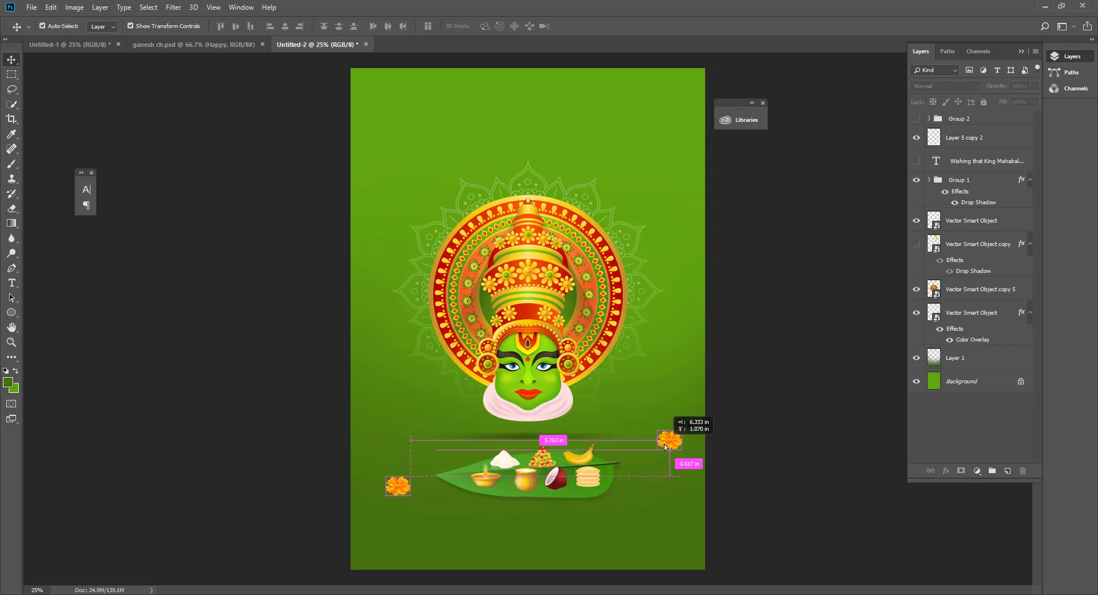
click(746, 485)
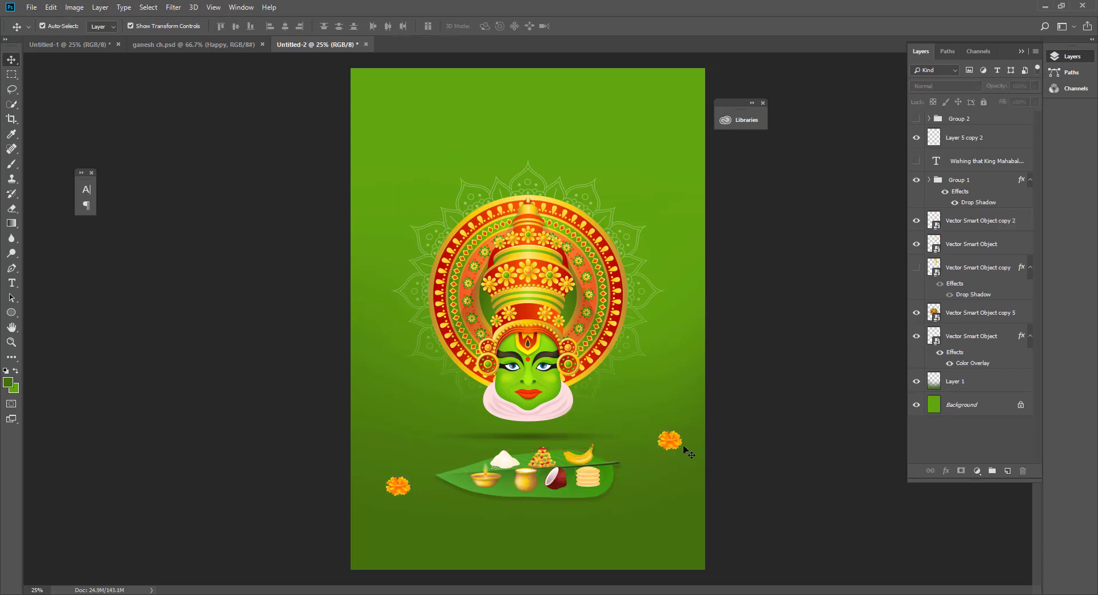
drag(633, 447, 508, 484)
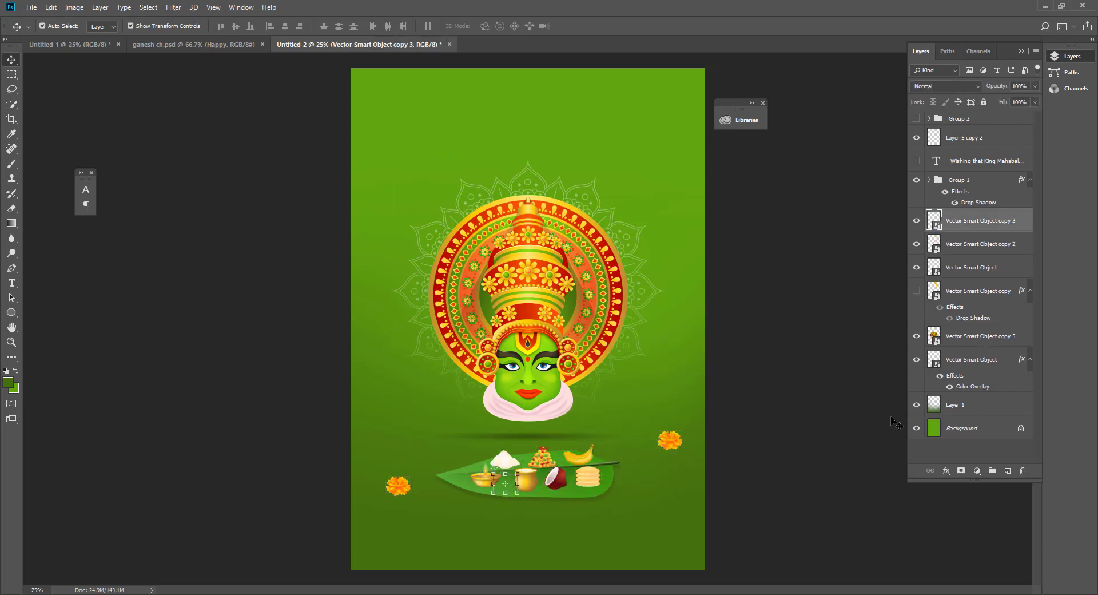
mouse_move(965, 227)
mouse_down()
mouse_move(945, 91)
mouse_move(938, 115)
mouse_up()
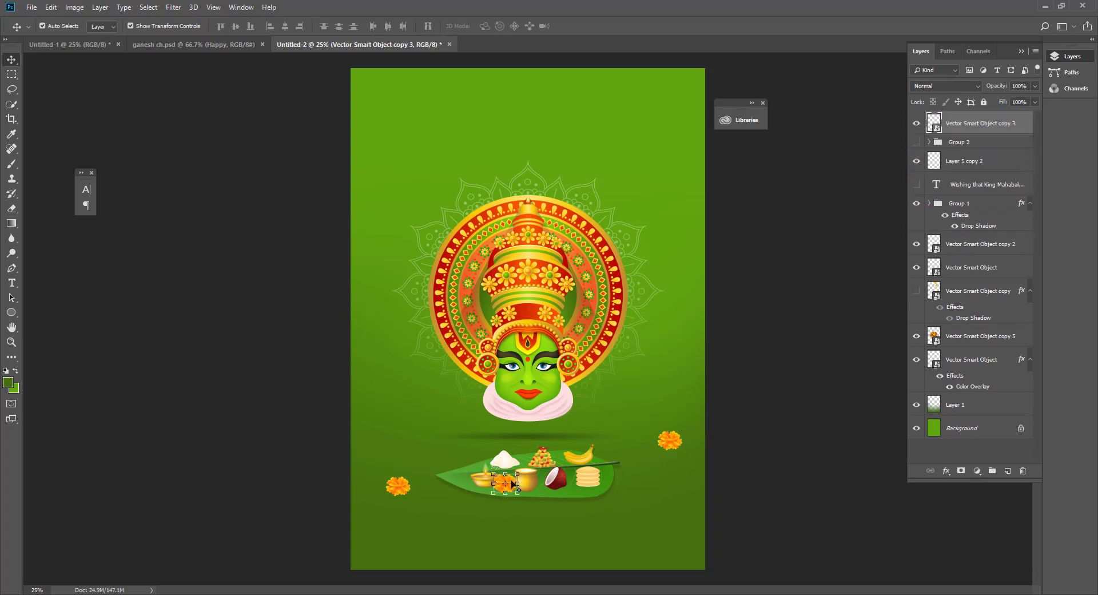
Shrink the small marigold onto the leaf and duplicate the right-hand marigold below it
key(ctrl+t)
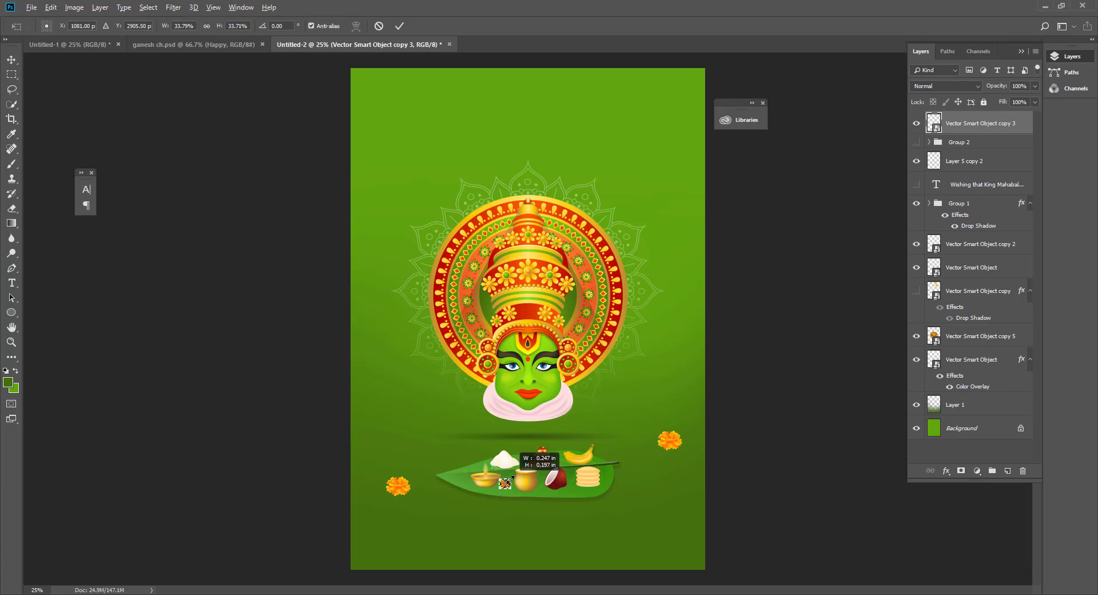
key(Return)
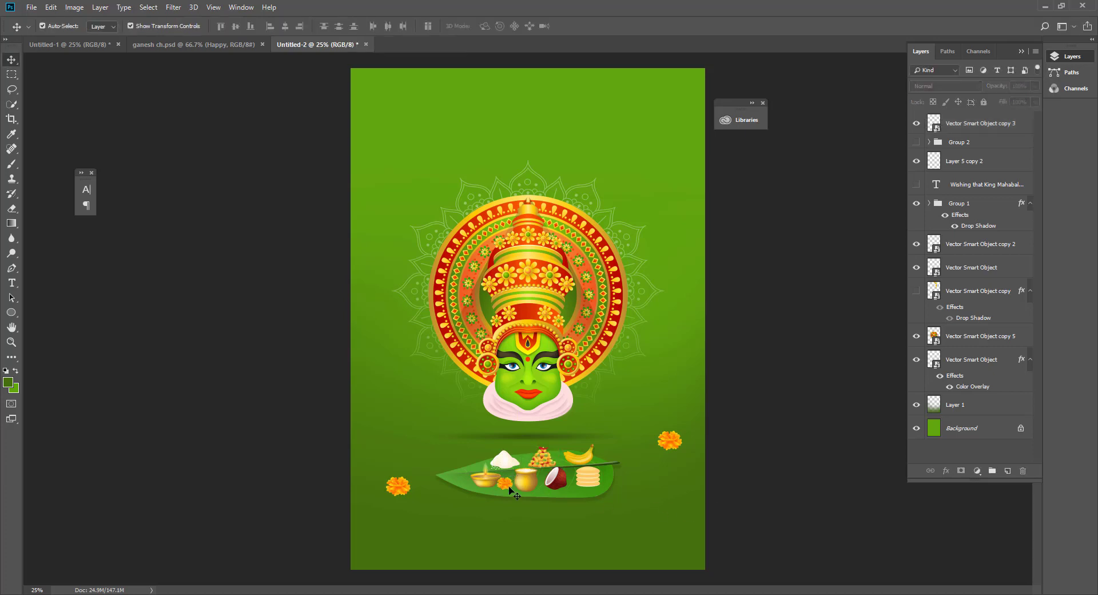
drag(508, 489, 508, 492)
click(668, 445)
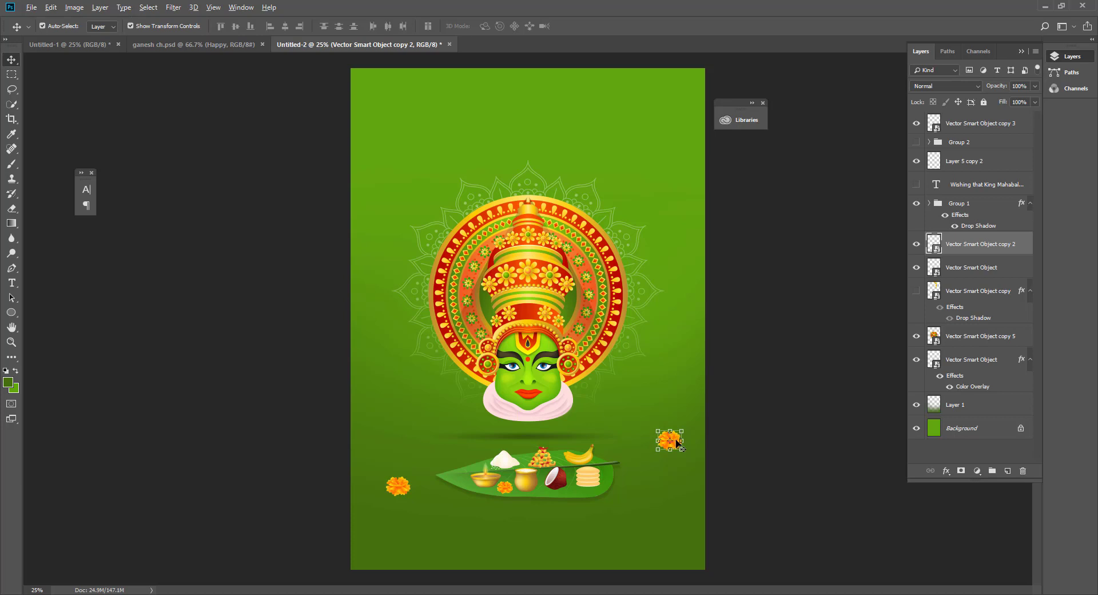
drag(677, 439, 661, 486)
Place a smaller marigold left of the face and move the garland into the top-right corner
key(ctrl+t)
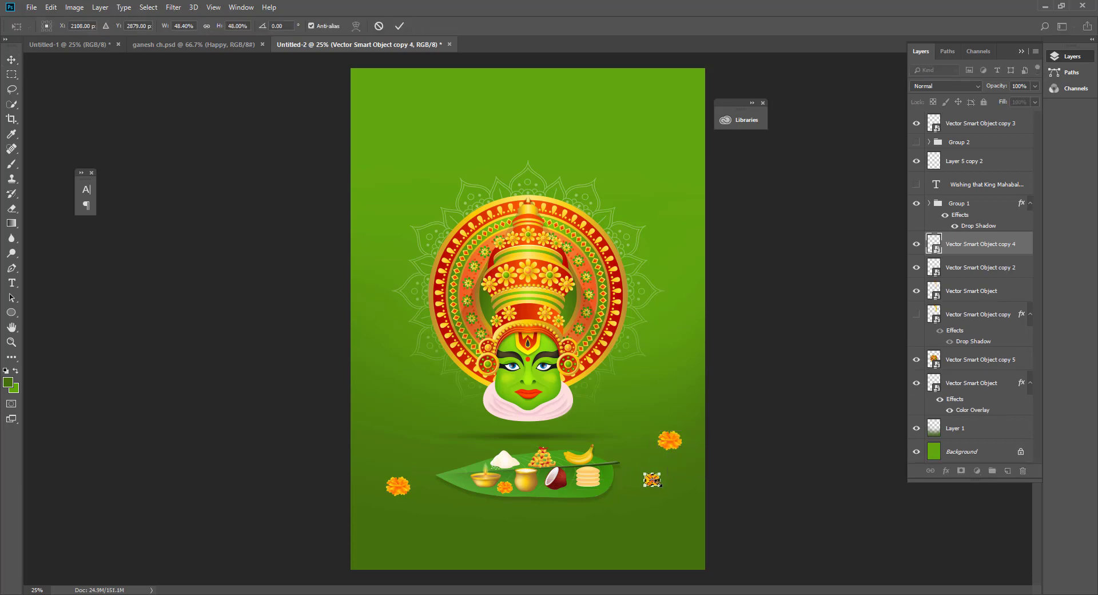
key(Return)
click(738, 502)
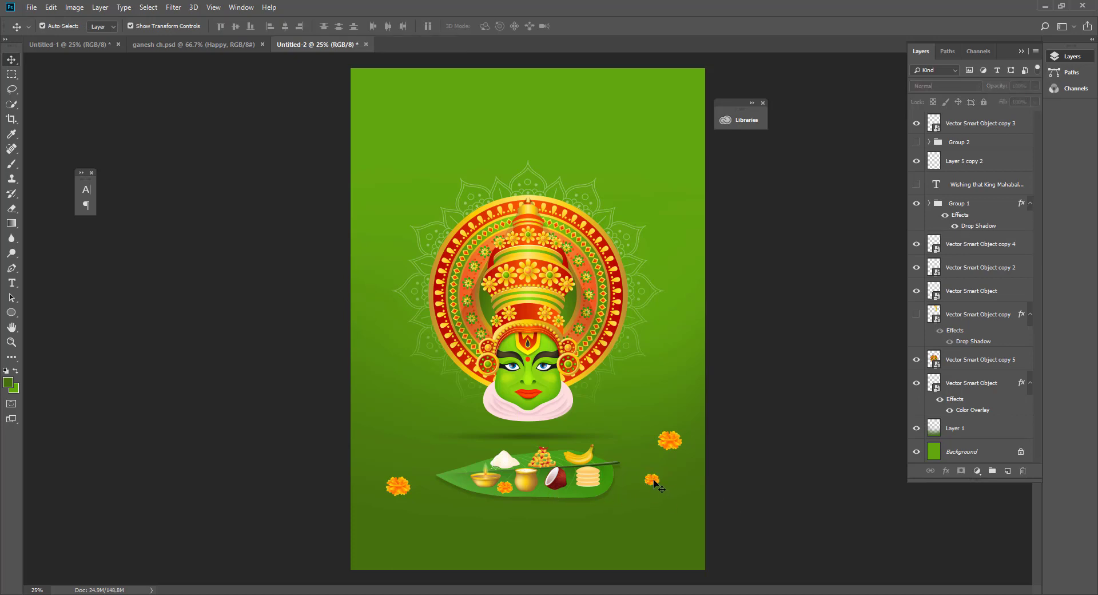
mouse_move(656, 483)
mouse_down()
mouse_move(390, 428)
mouse_move(428, 424)
mouse_up()
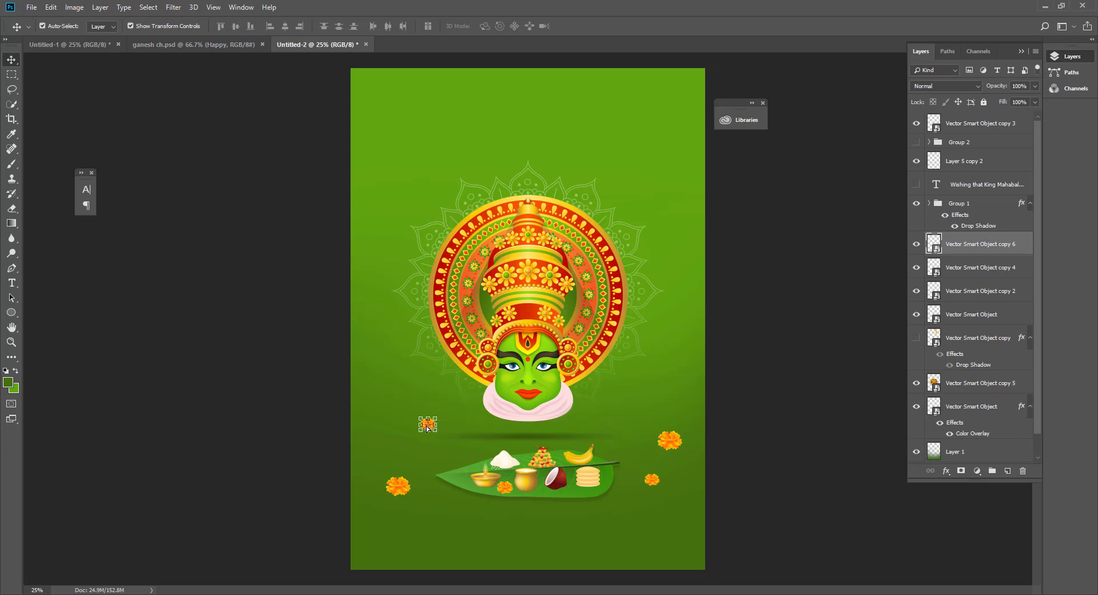
click(751, 413)
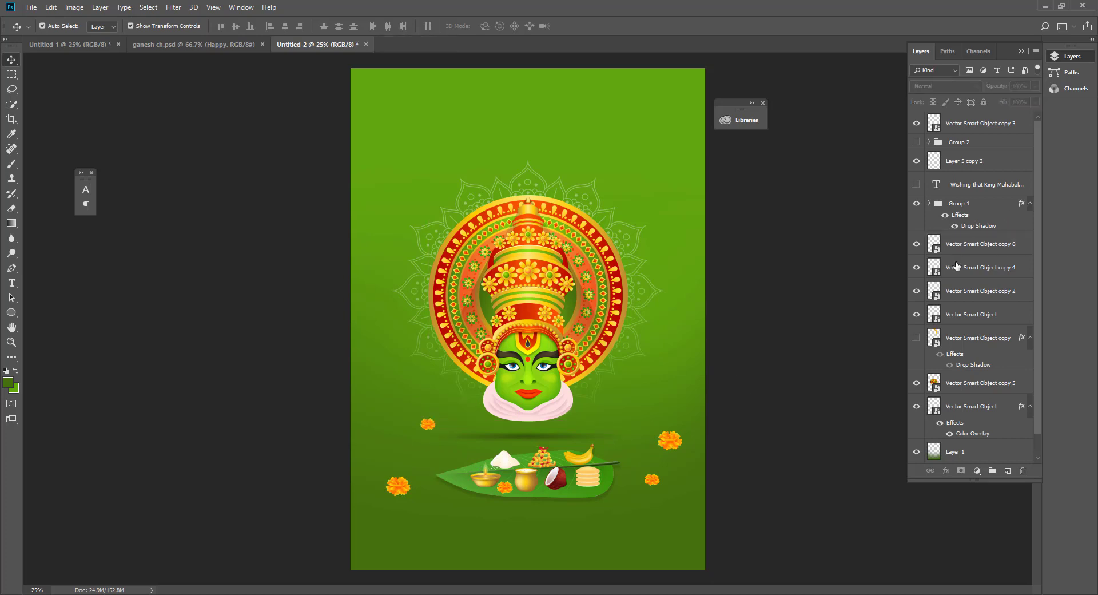
click(916, 337)
drag(601, 171, 689, 152)
Duplicate the garland toward the left and flip the copy horizontally
click(719, 193)
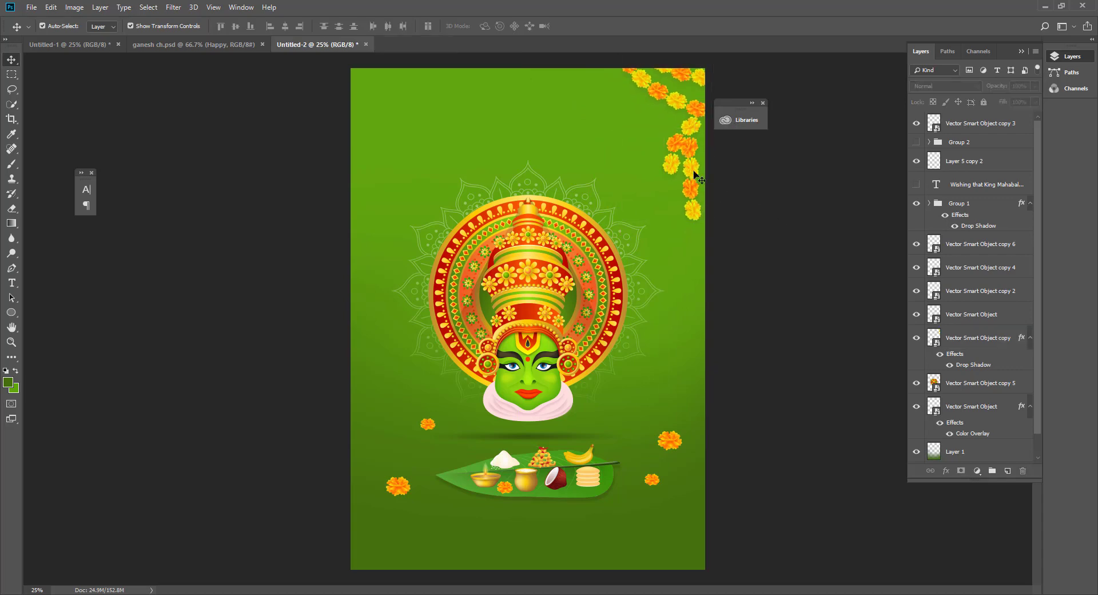
drag(697, 178, 421, 195)
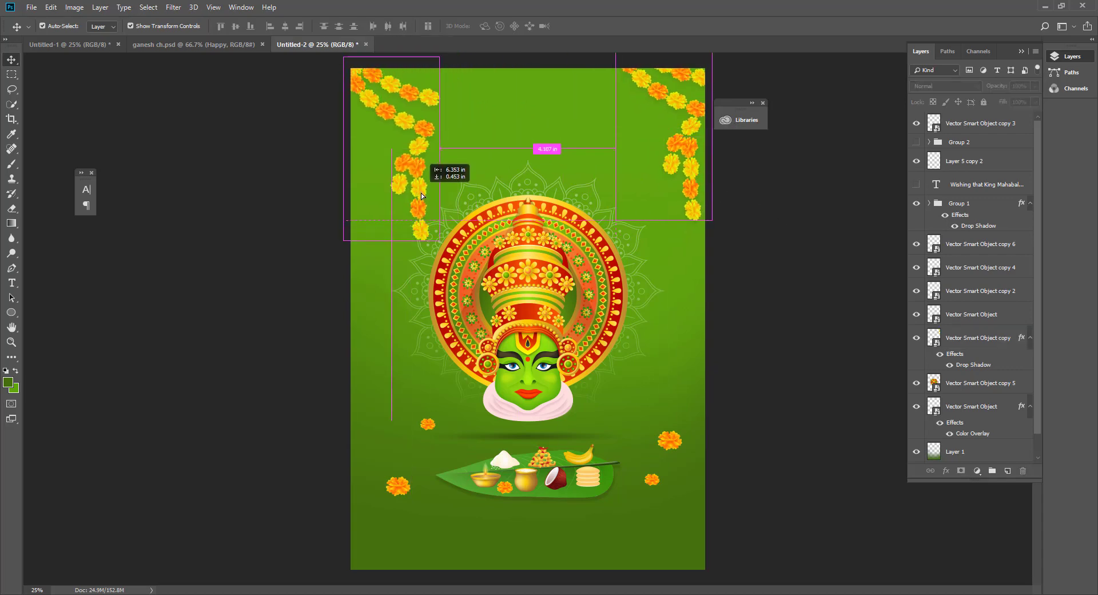
key(ctrl+t)
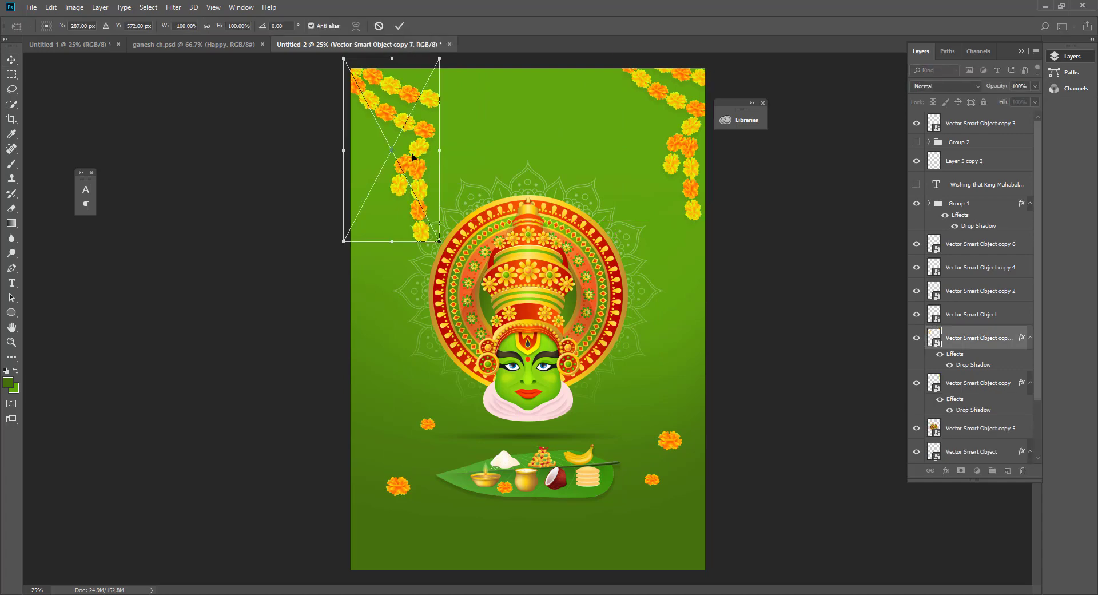
right_click(415, 168)
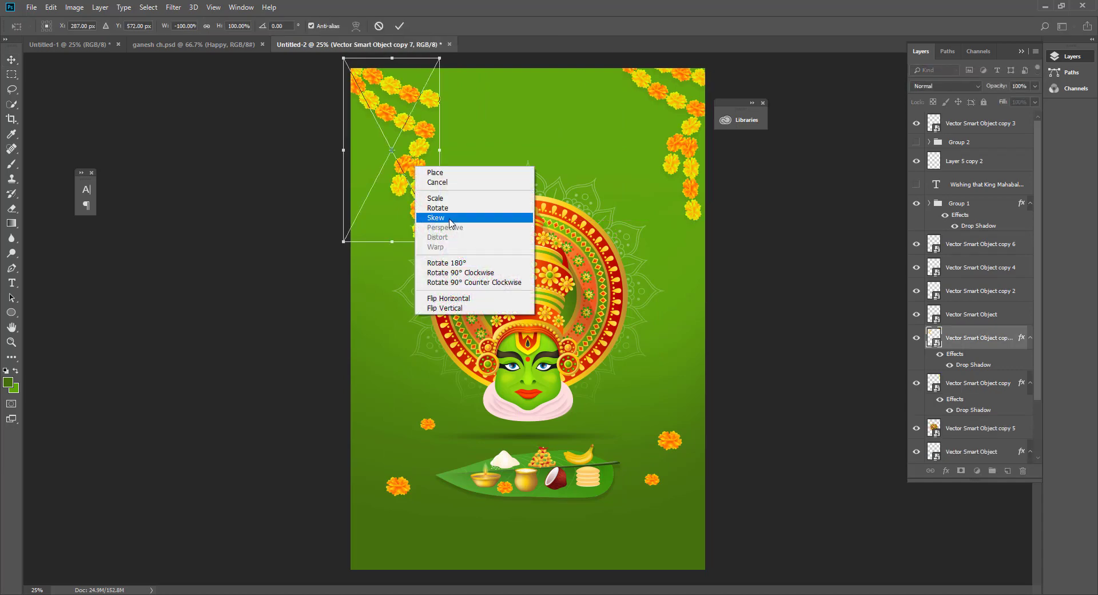
click(459, 303)
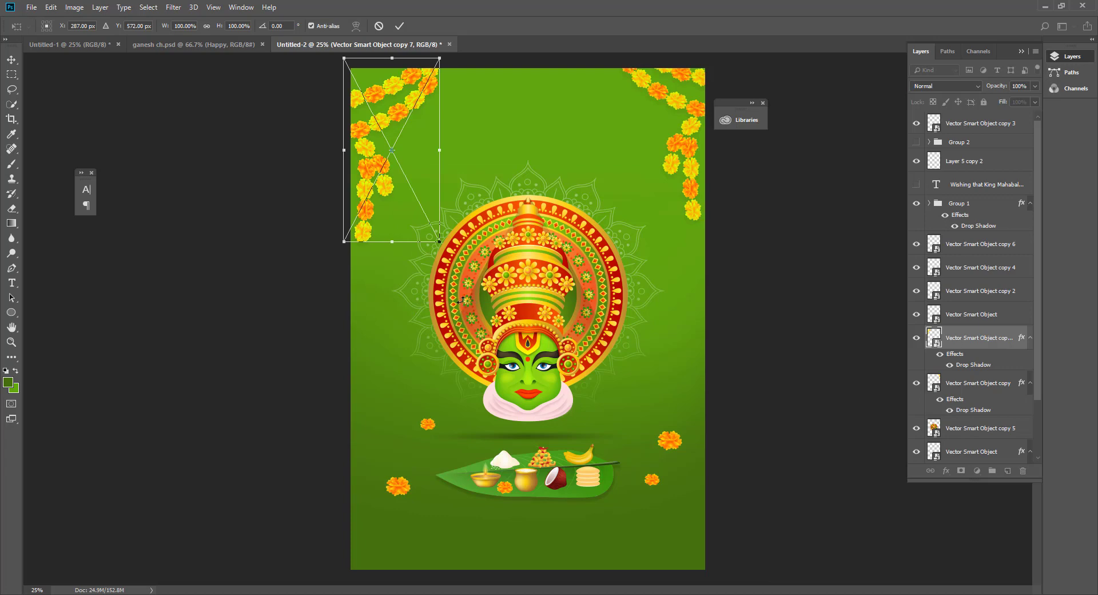
key(Return)
click(732, 268)
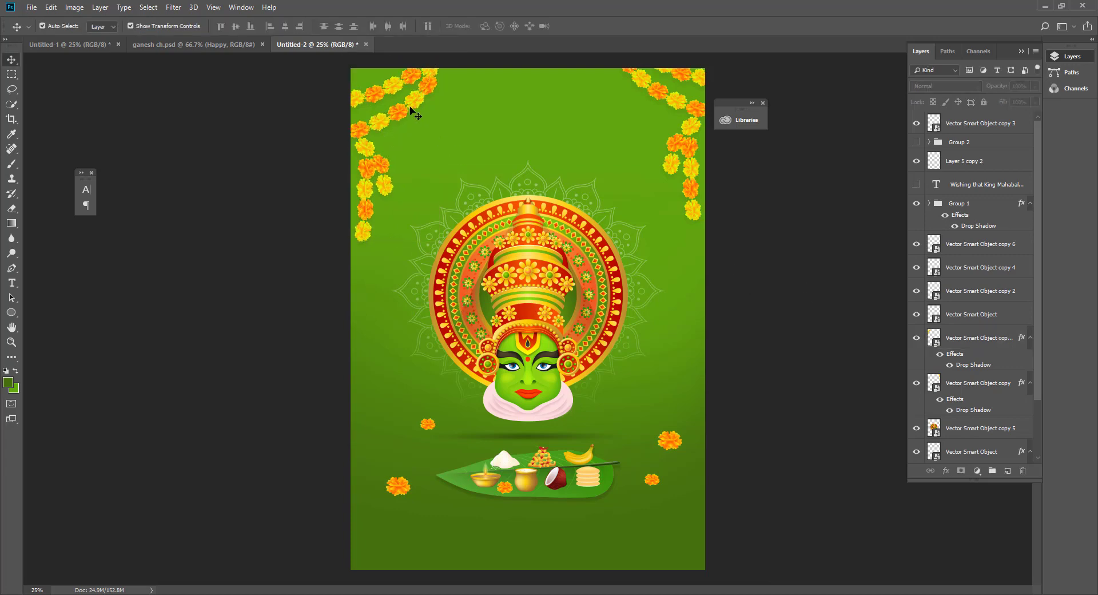
Position the mirrored garland in the top-left corner and fine-tune the right one
drag(410, 109, 395, 111)
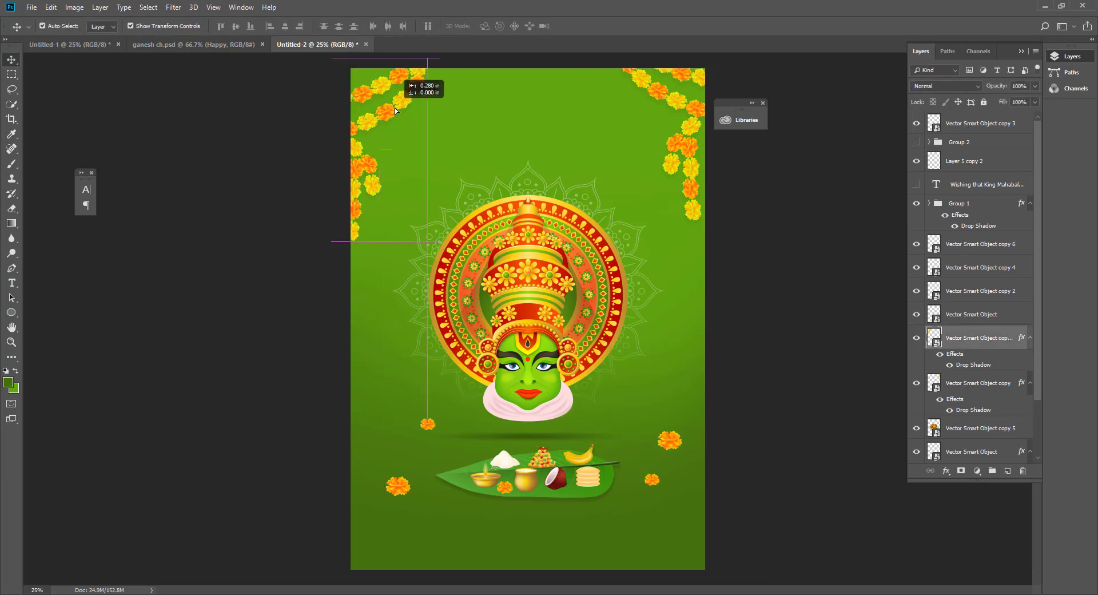
drag(395, 111, 410, 89)
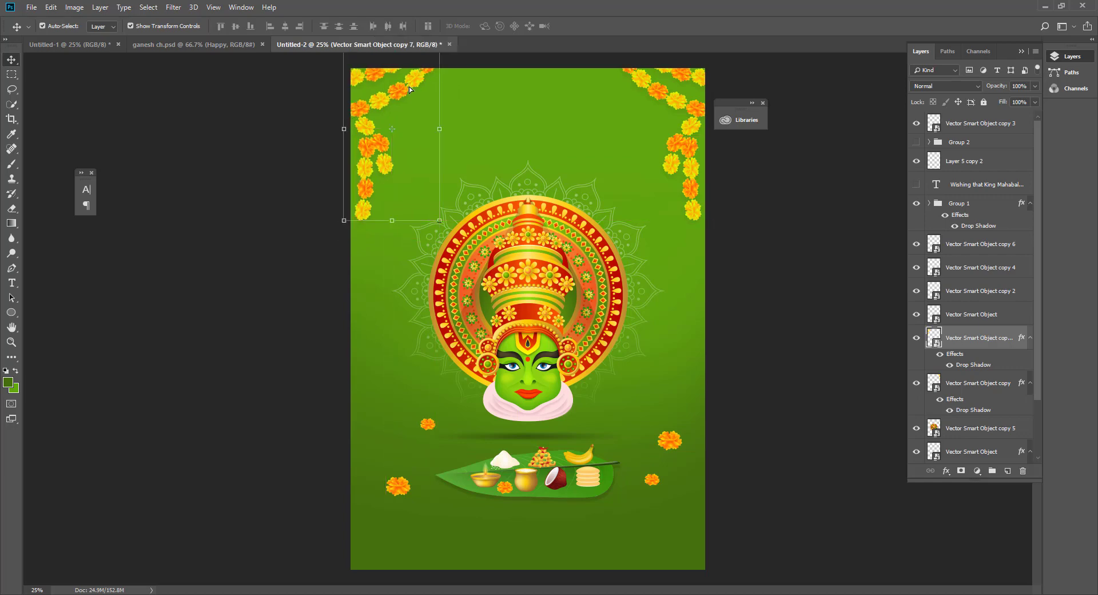
key(shift+Down)
key(shift+Down)
key(shift+Down)
key(shift+Left)
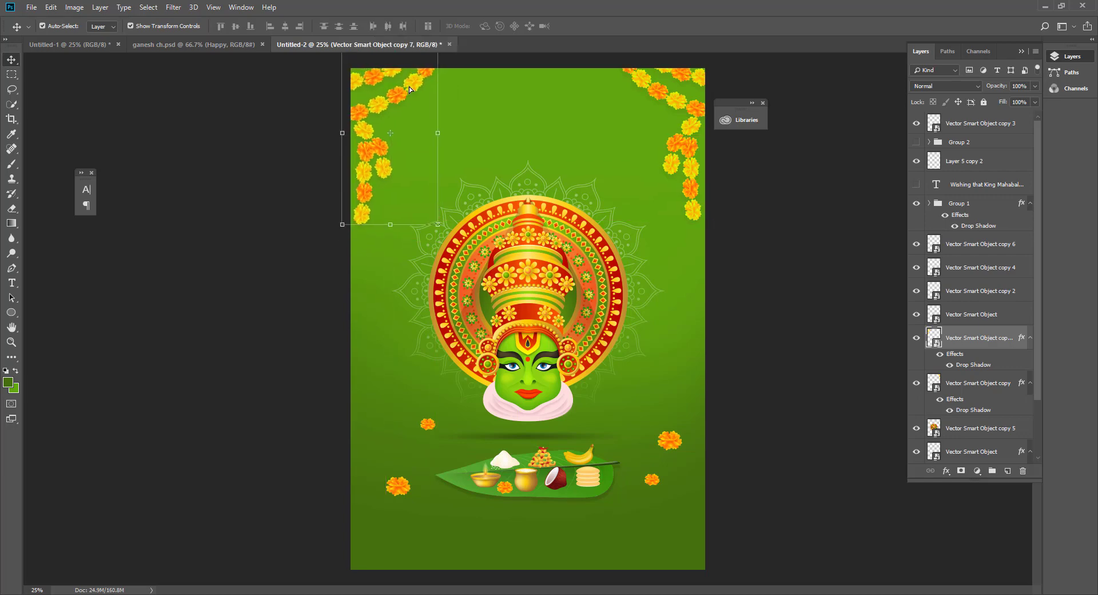
key(shift+Left)
key(shift+Left)
click(746, 210)
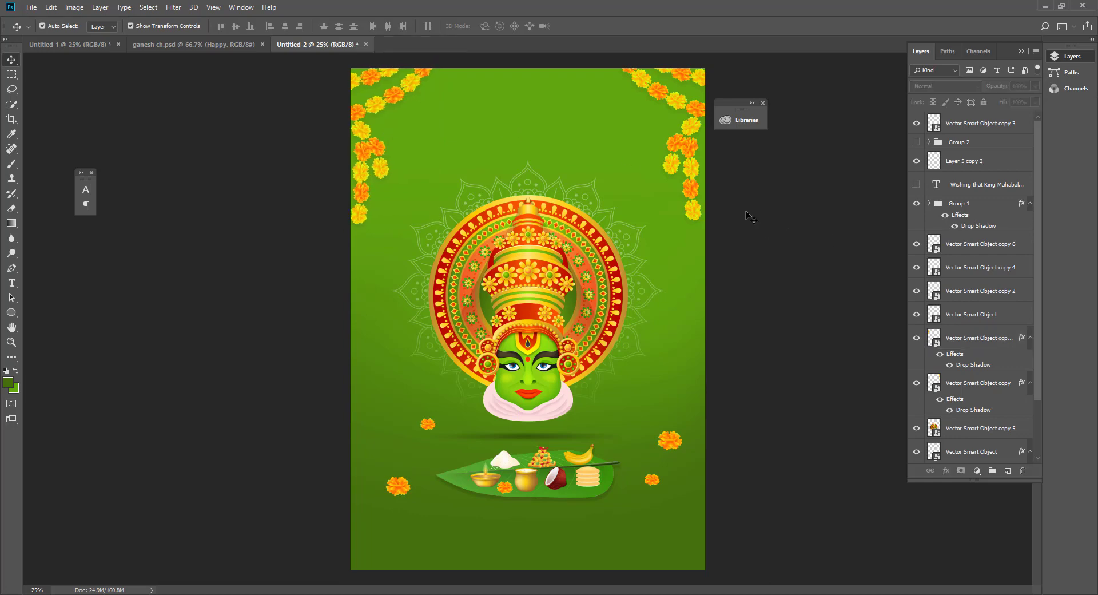
drag(698, 175, 693, 170)
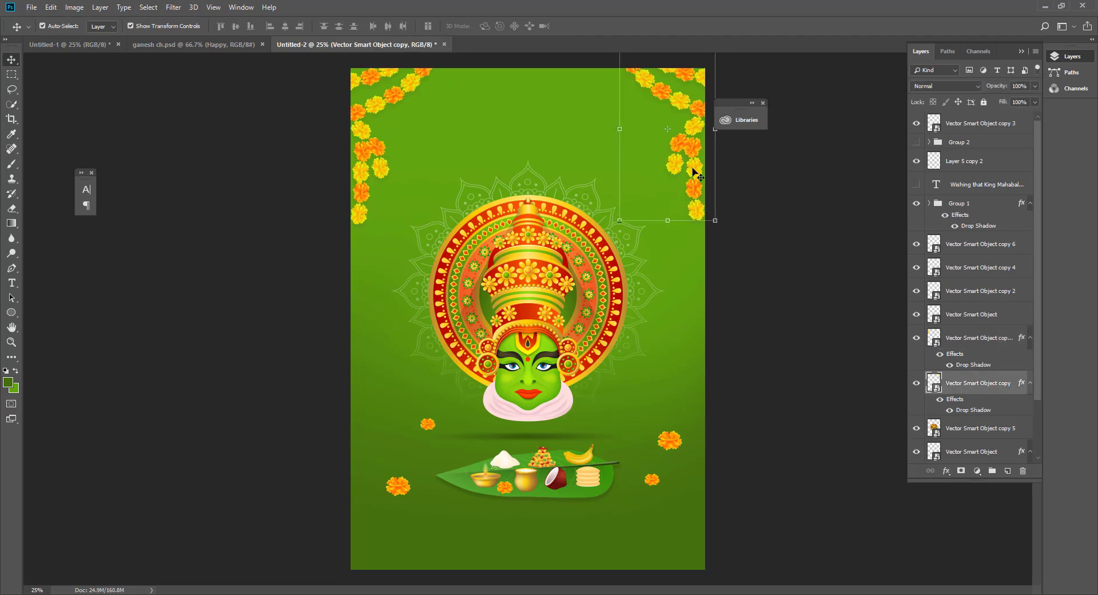
click(767, 280)
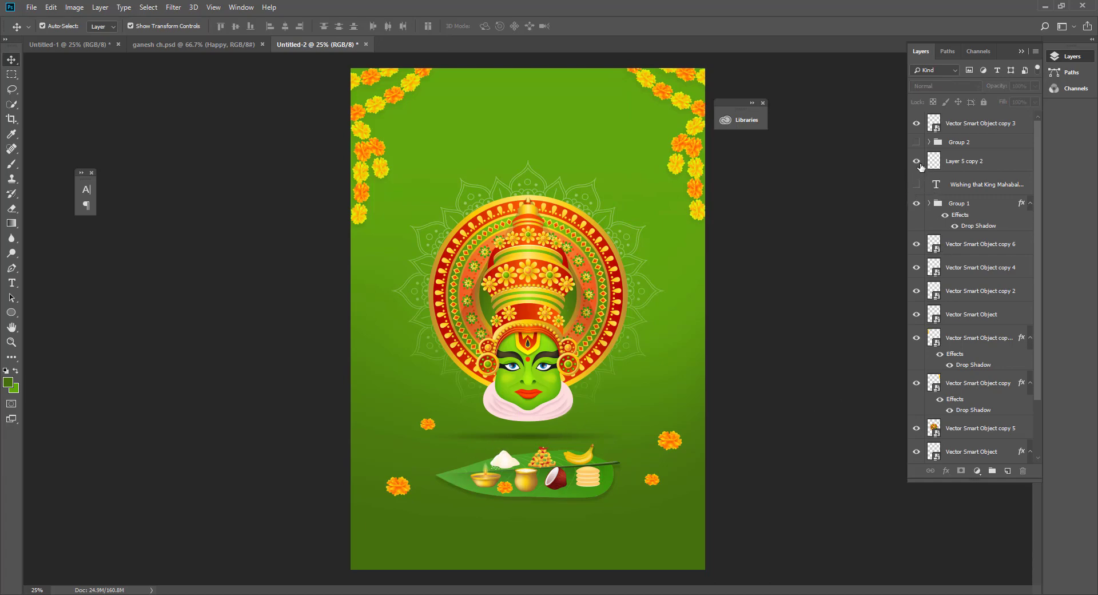
Reveal Group 2 and drag its GRAPHIC CREATIVE TV tagline to the poster's bottom centre
click(916, 143)
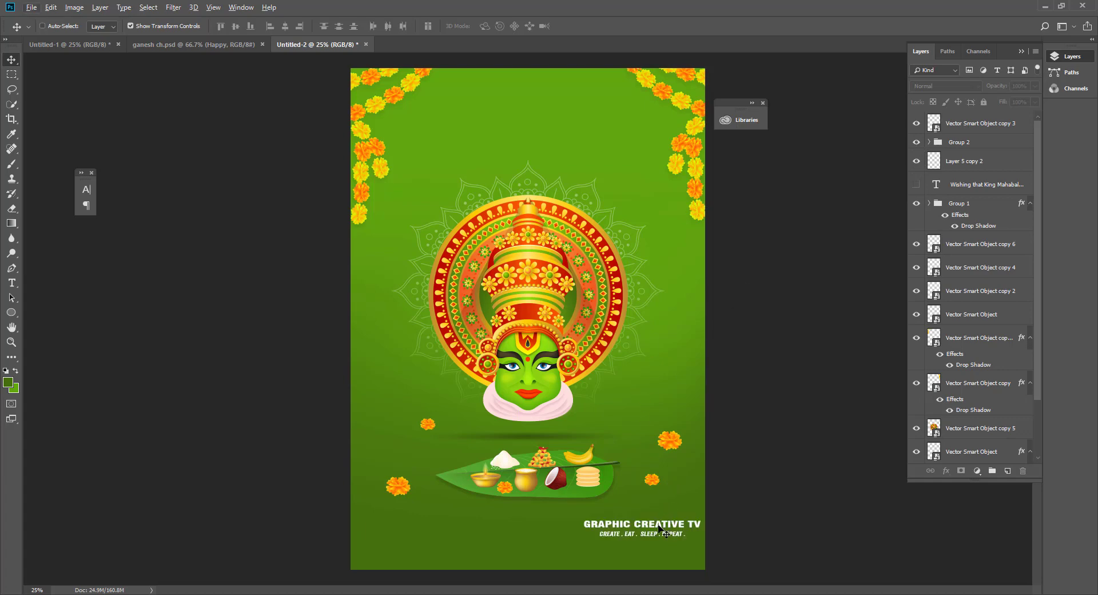
click(661, 529)
click(551, 223)
click(964, 141)
drag(661, 534, 552, 548)
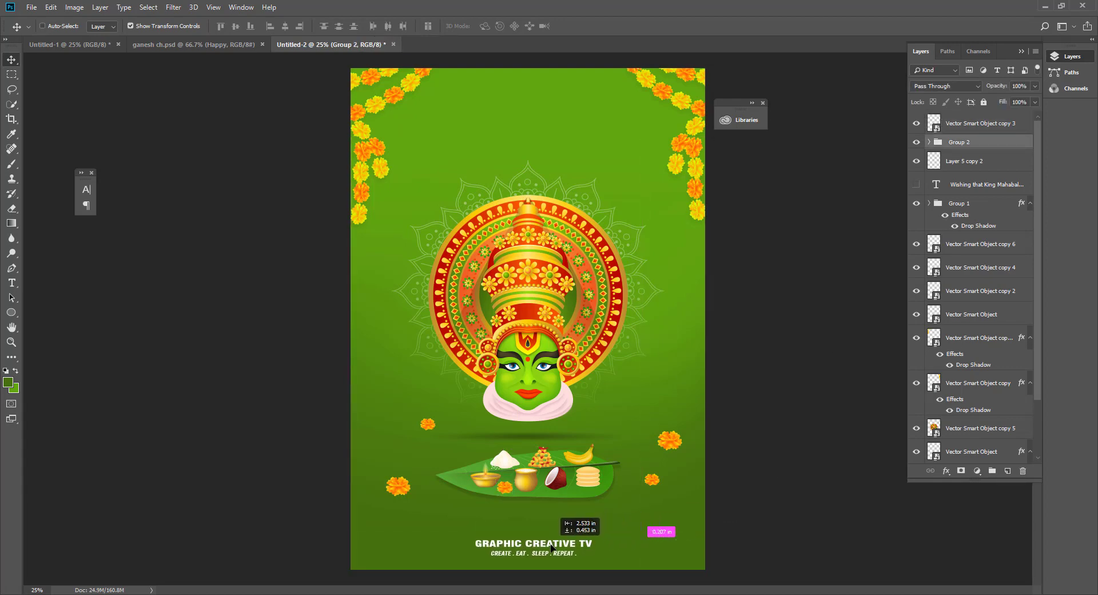
click(780, 468)
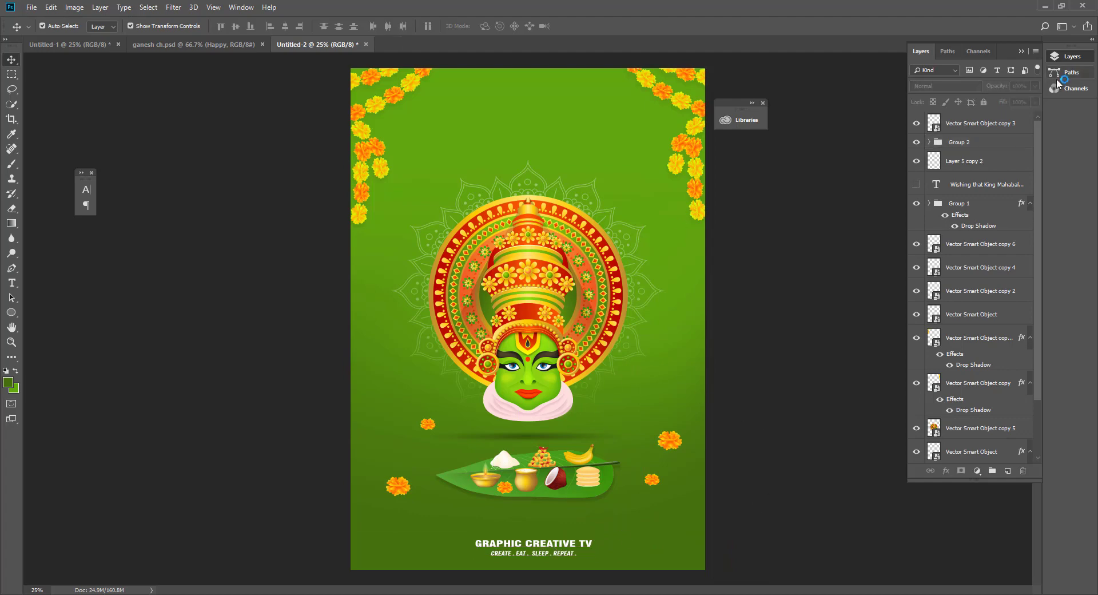
Show the King Mahabali greeting and move it to the top centre, between the garlands
click(917, 184)
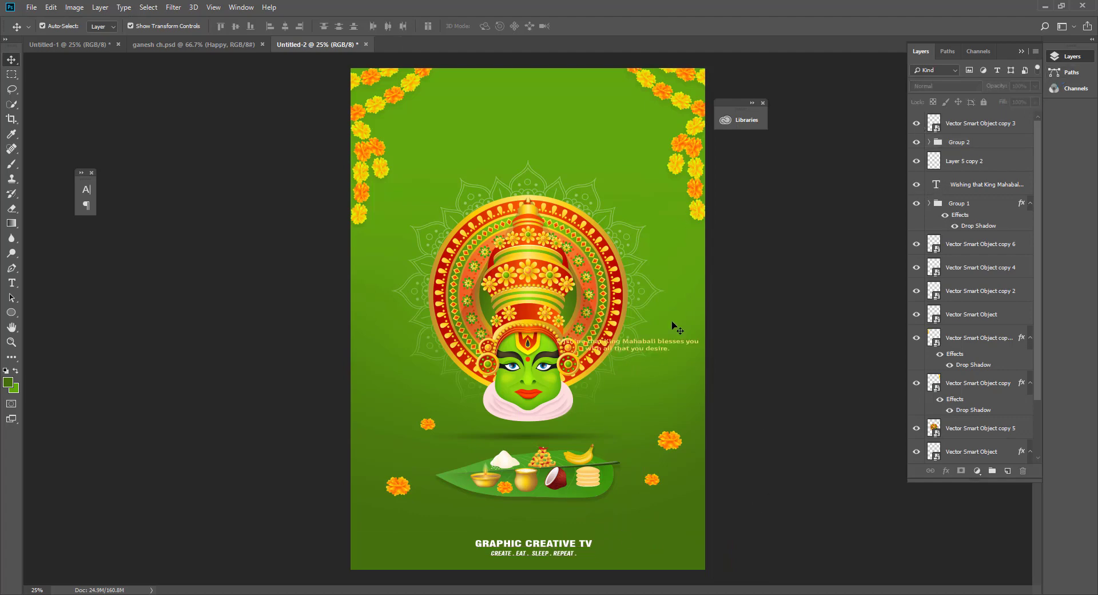
drag(677, 342, 569, 106)
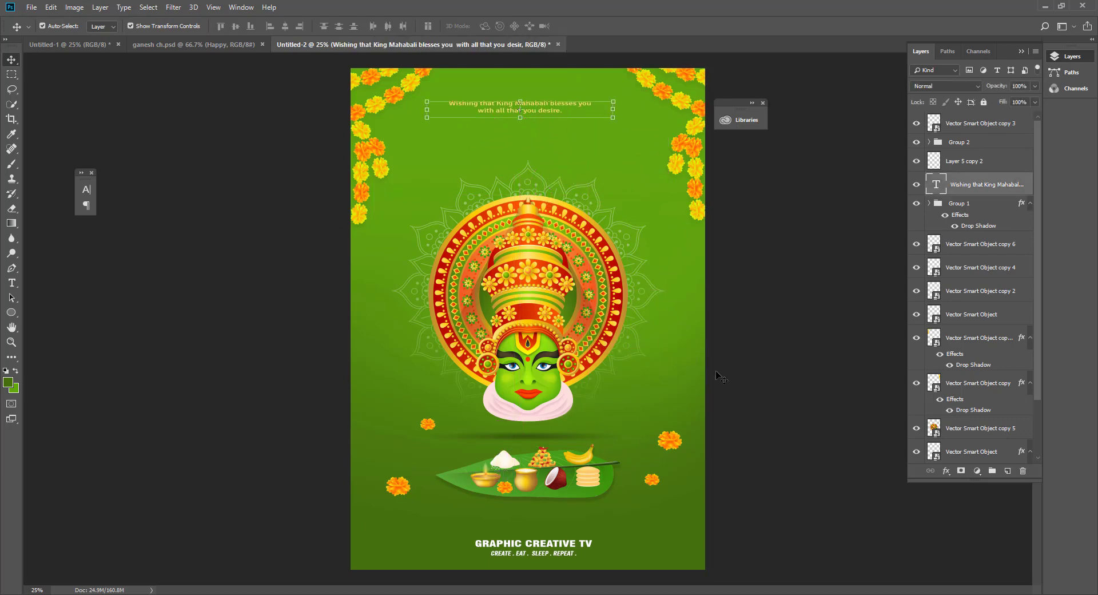
click(598, 493)
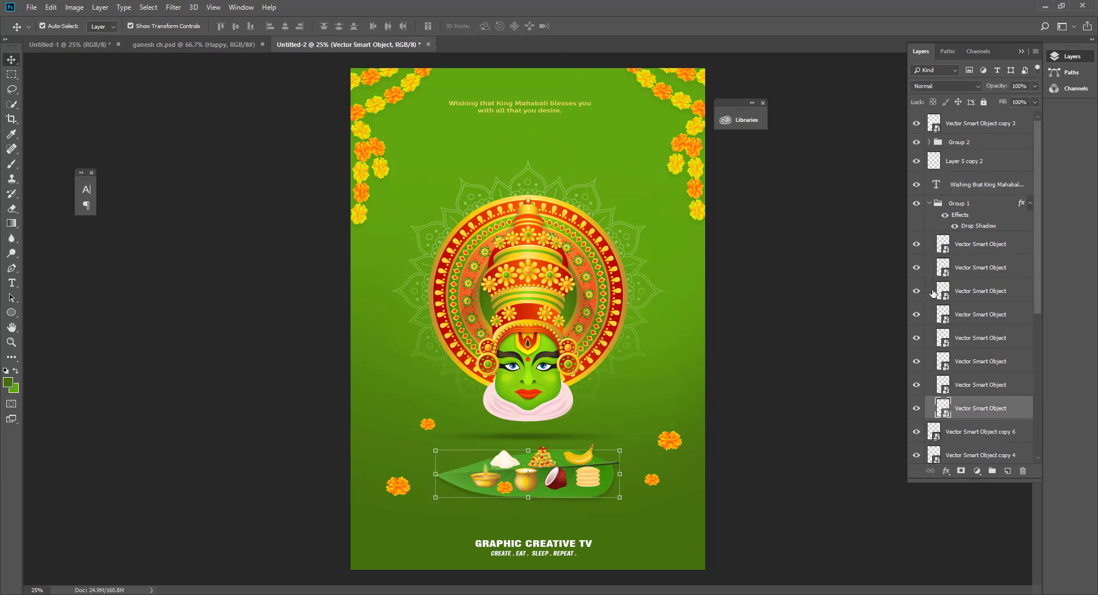
click(929, 203)
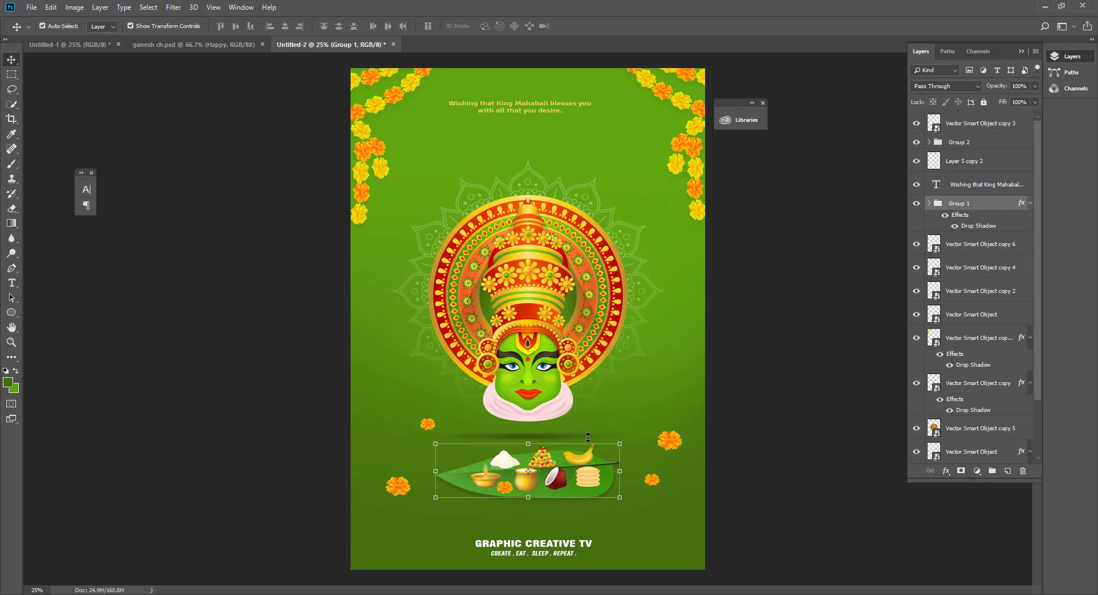
click(520, 441)
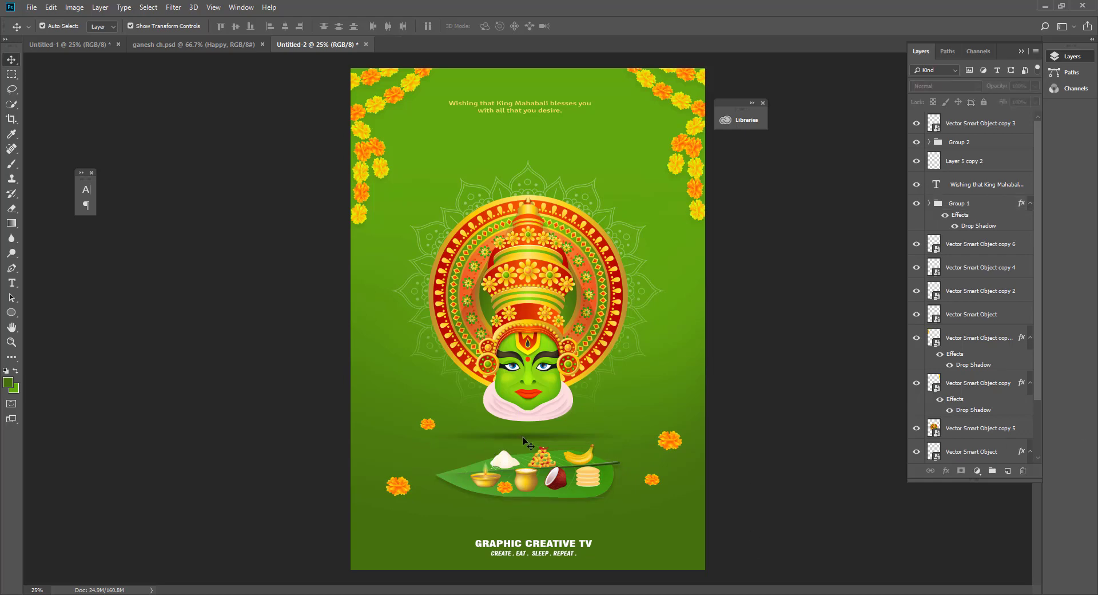
Select the face shadow, Kathakali face, mandala and feast leaf artwork together
click(523, 441)
shift+click(529, 212)
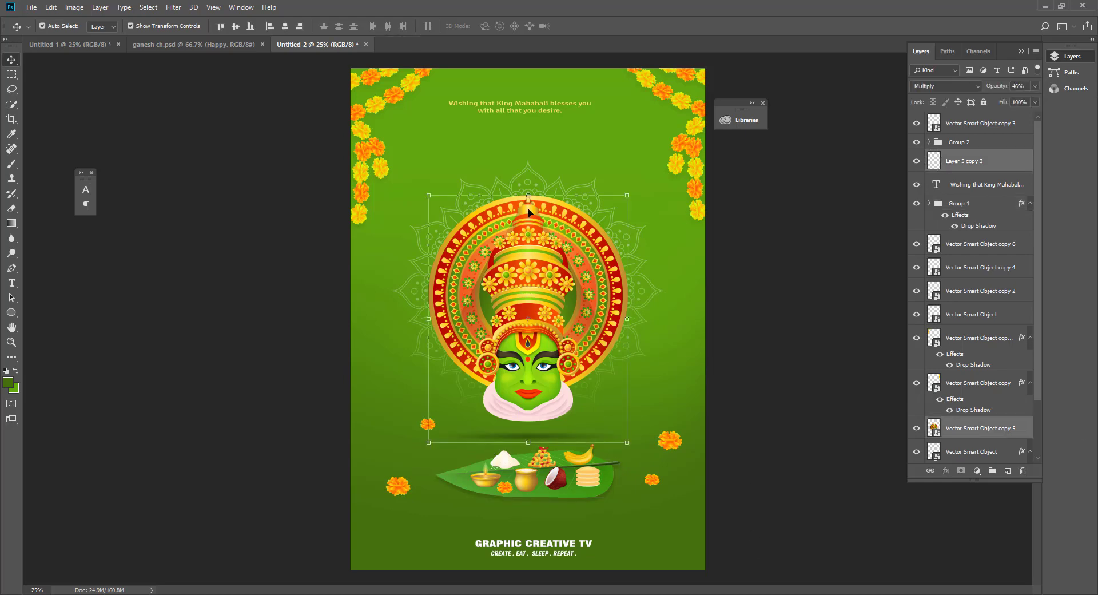
shift+click(527, 172)
shift+click(580, 487)
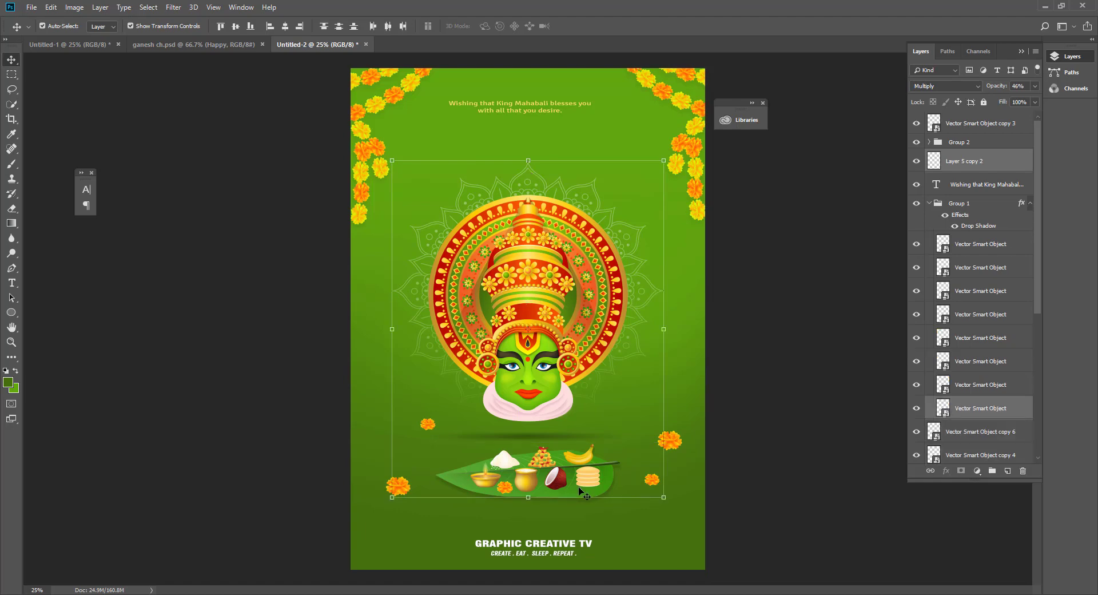
click(932, 204)
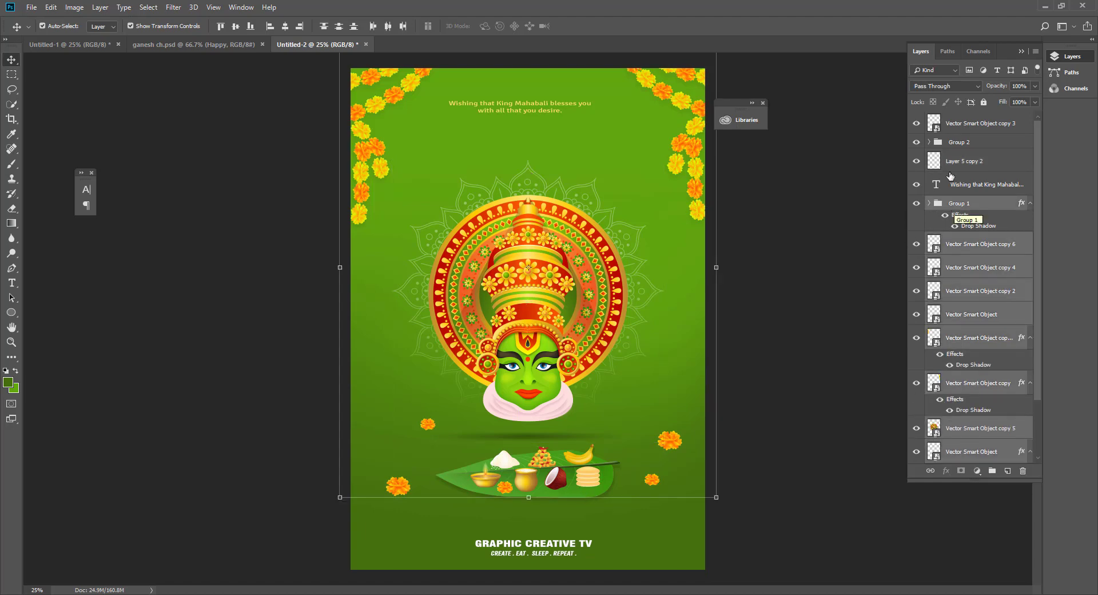
click(827, 309)
Select Group 1 and nudge it down 10 px, then back up 2 px
click(532, 309)
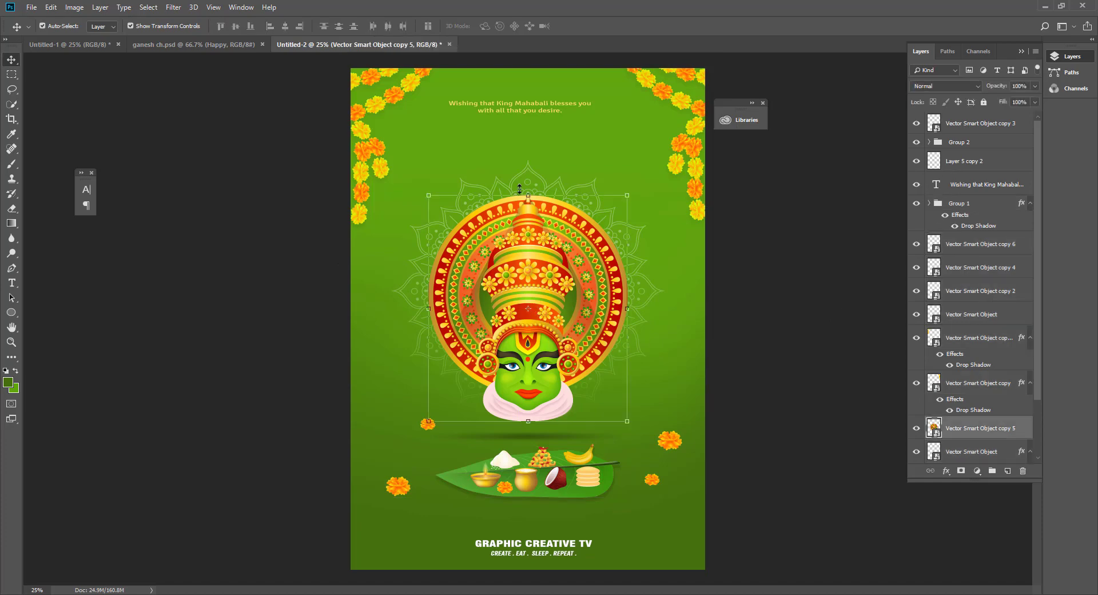
shift+click(530, 173)
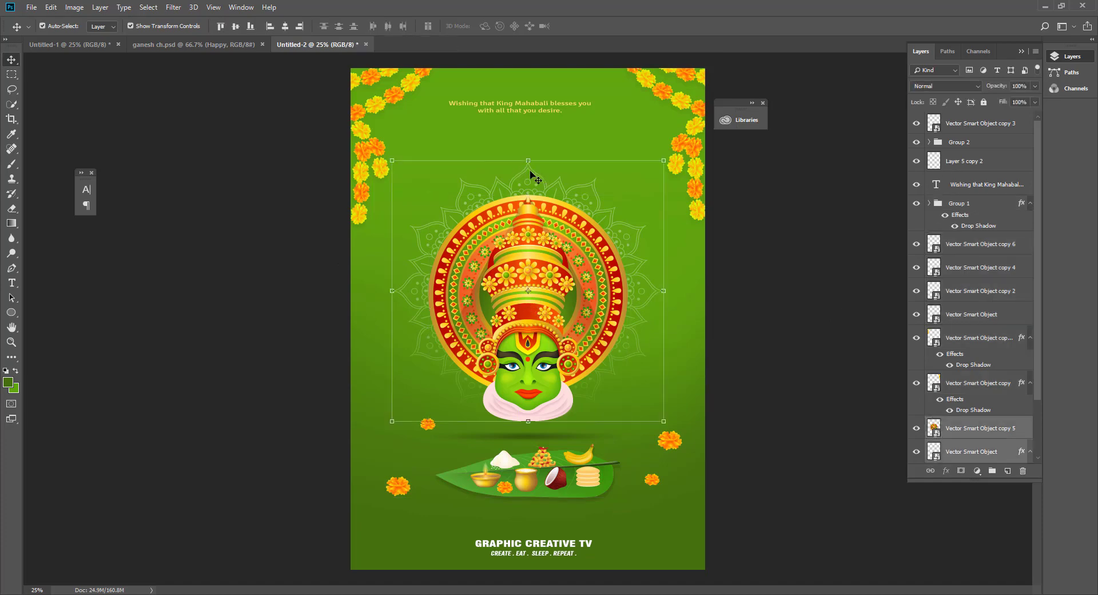
shift+click(547, 441)
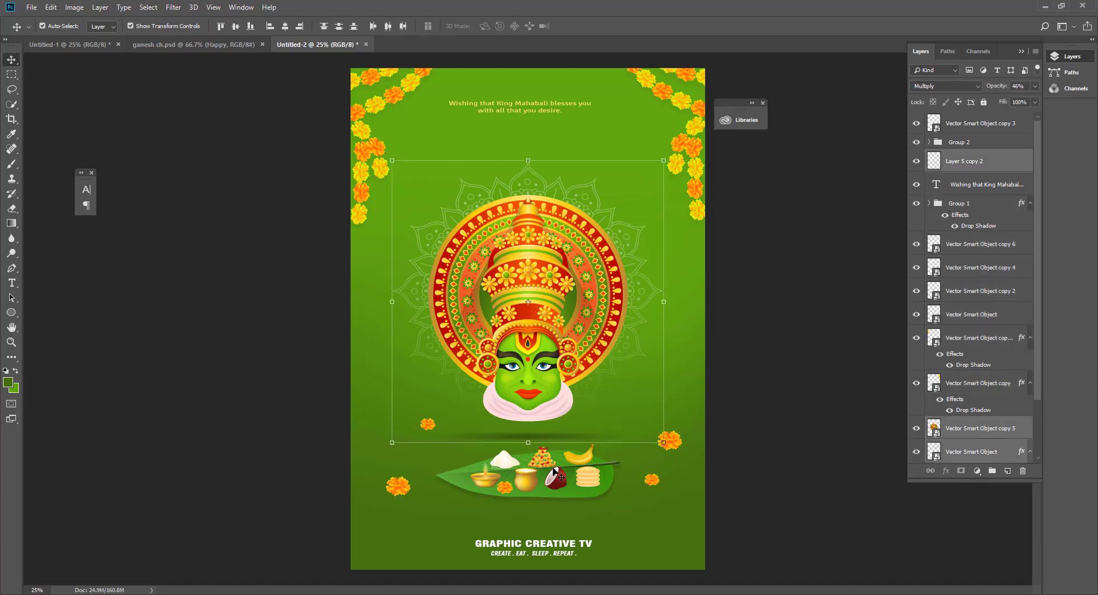
click(967, 203)
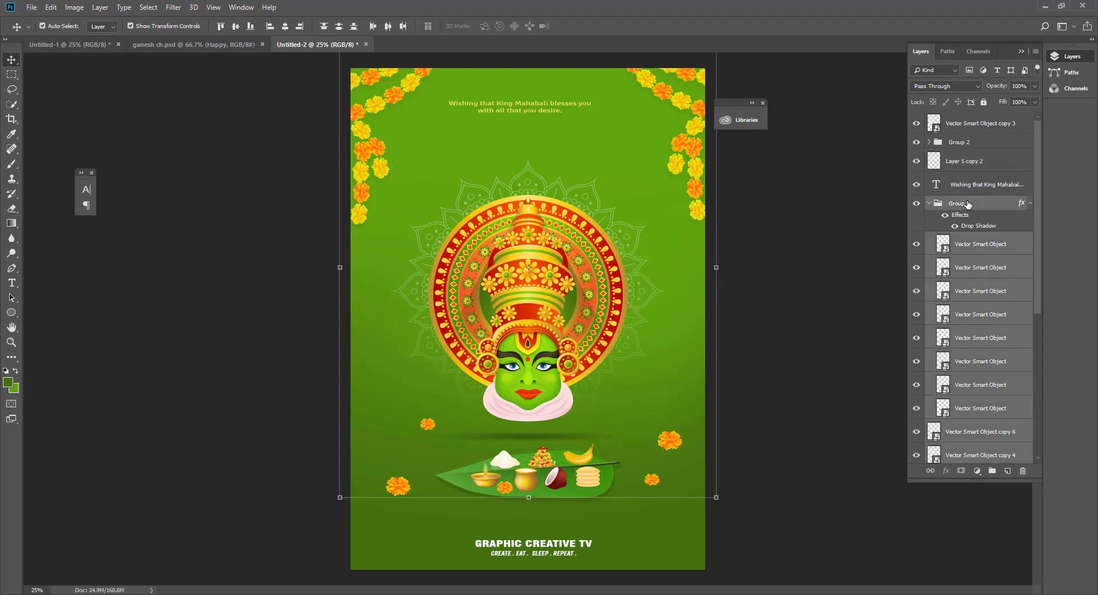
key(shift+Down)
key(shift+Down)
key(shift+Down)
key(shift+Down)
key(shift+Down)
key(shift+Down)
key(shift+Down)
key(shift+Down)
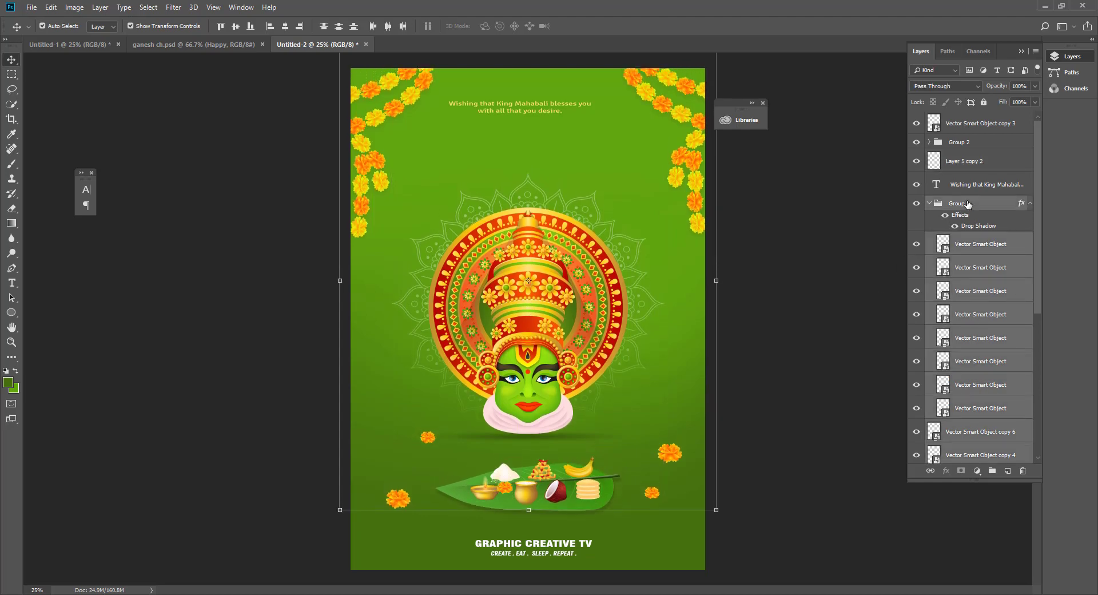
key(Up)
key(Up)
key(Up)
key(Up)
key(Up)
key(Up)
key(Up)
key(Up)
key(Up)
key(Up)
key(Up)
key(Up)
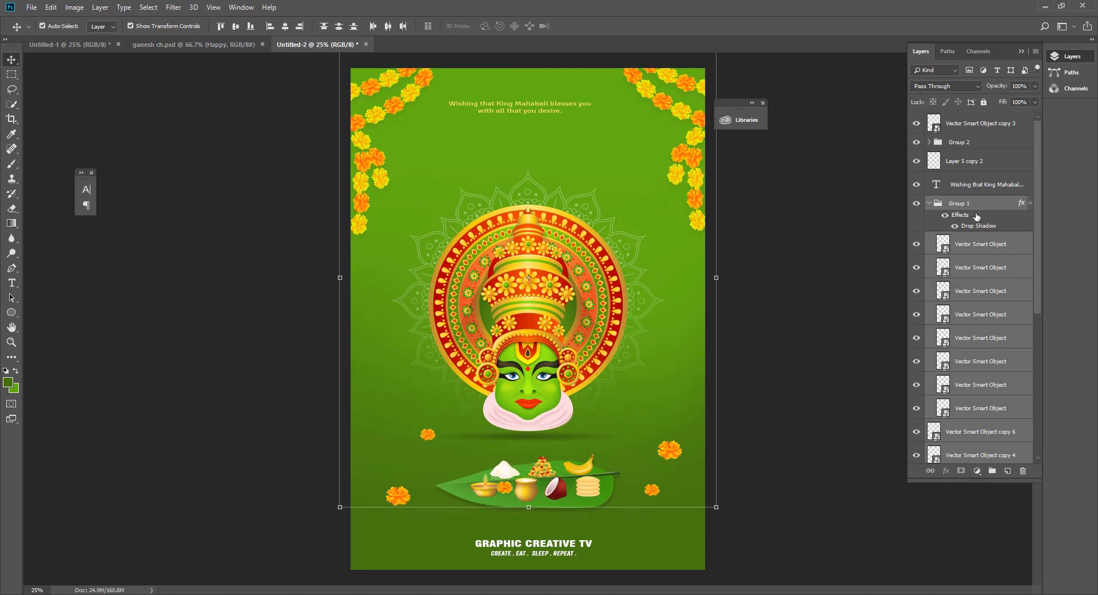
key(Up)
key(Up)
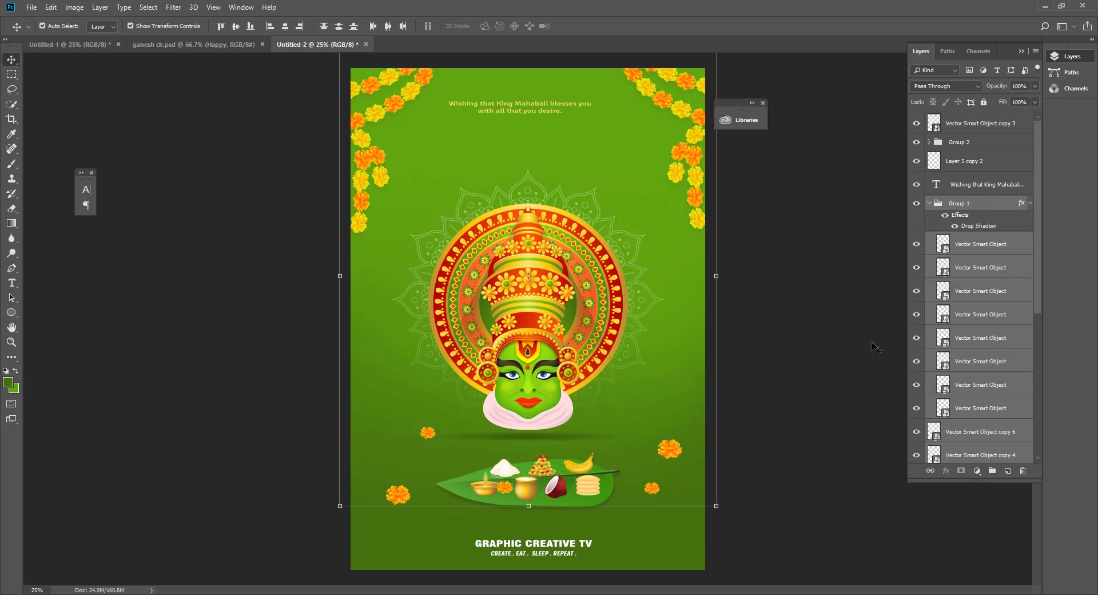
Nudge the face shadow and the feast leaf group down a couple of pixels each
click(577, 435)
key(Down)
key(Down)
key(Down)
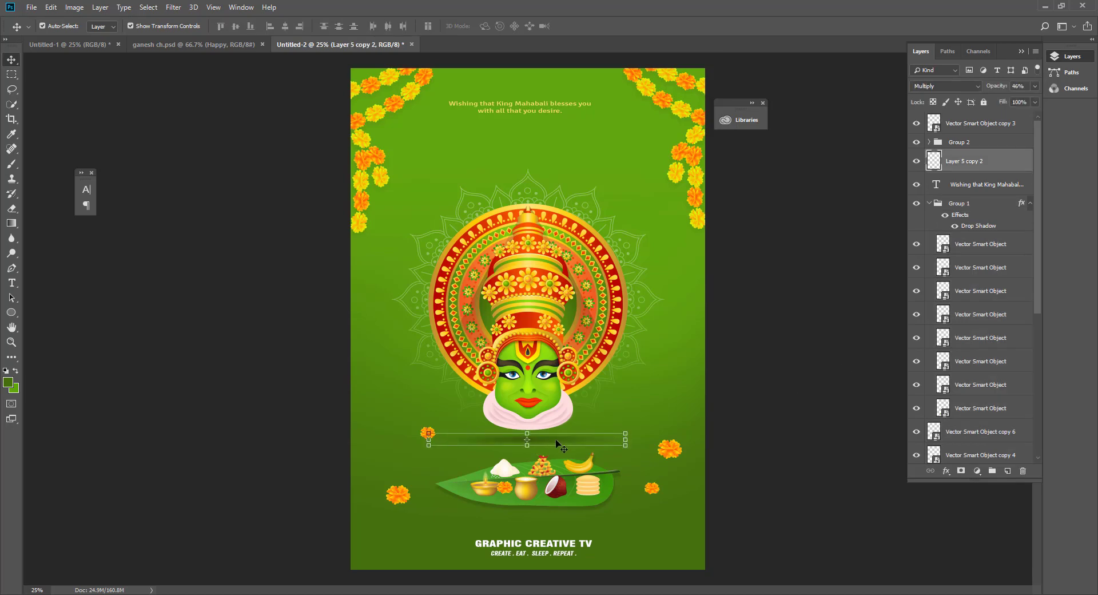
key(Down)
key(Down)
key(Down)
key(Down)
key(Down)
key(Down)
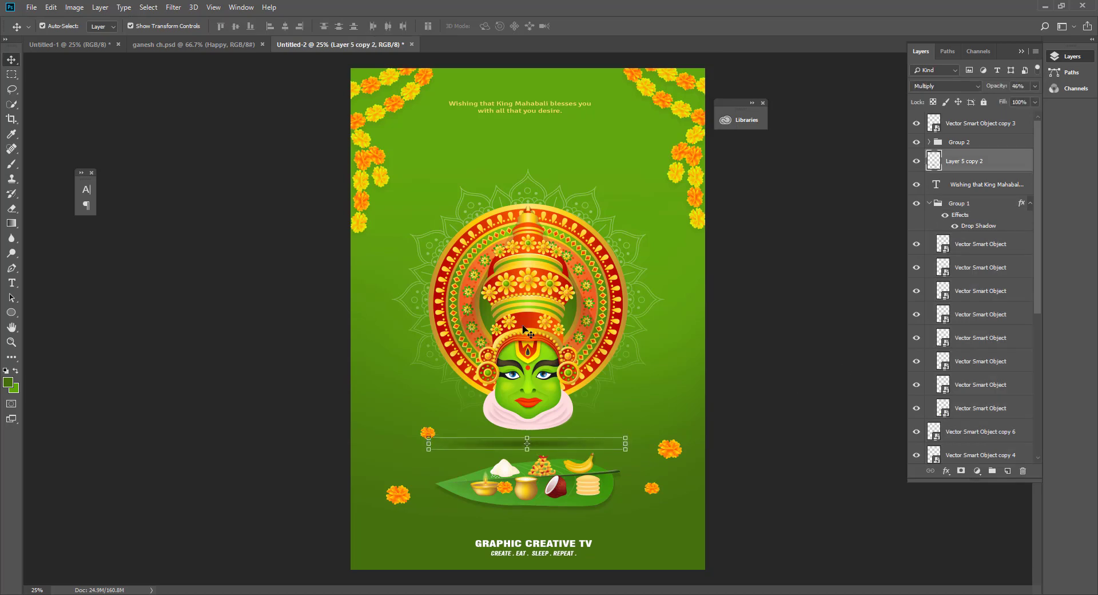
click(980, 408)
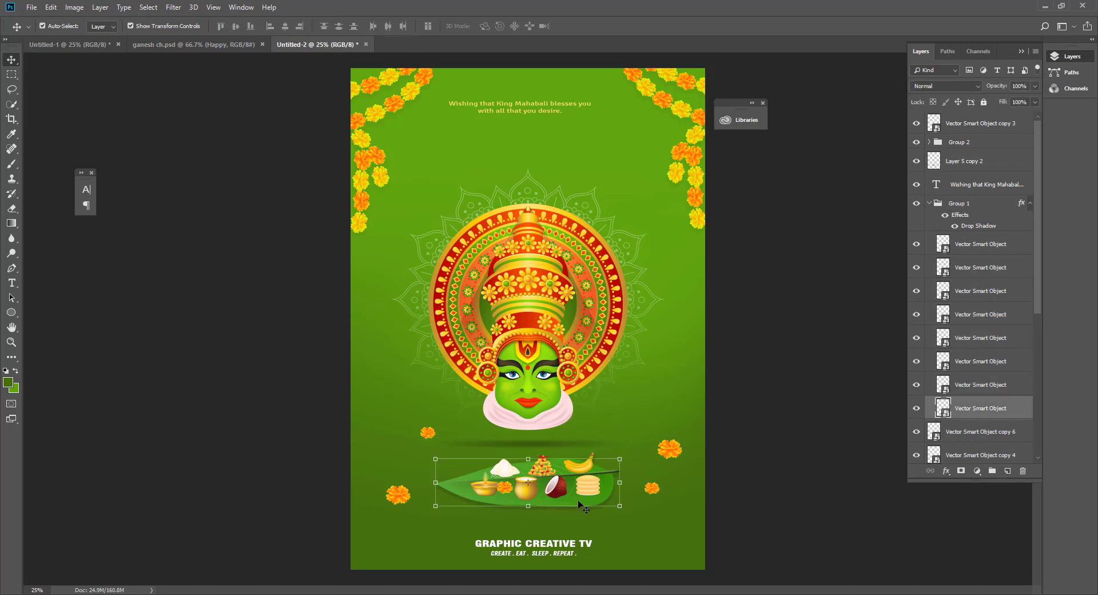
click(929, 203)
key(Down)
key(Down)
key(Down)
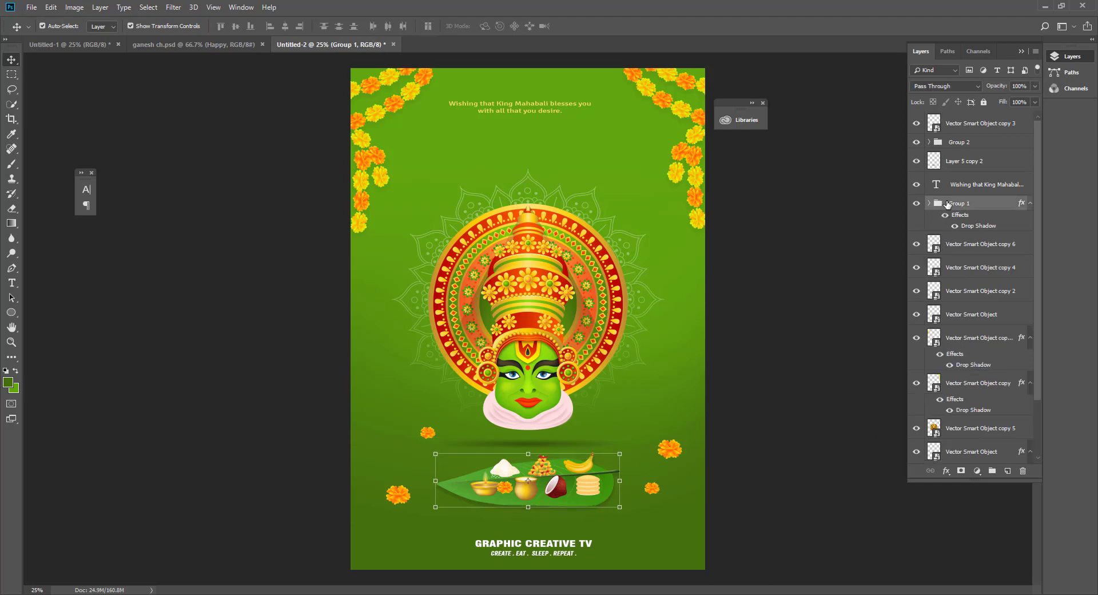
key(Down)
key(Down)
key(Down)
Nudge the shadow down once more and move the small marigold left beside the face
key(Down)
key(Down)
key(Down)
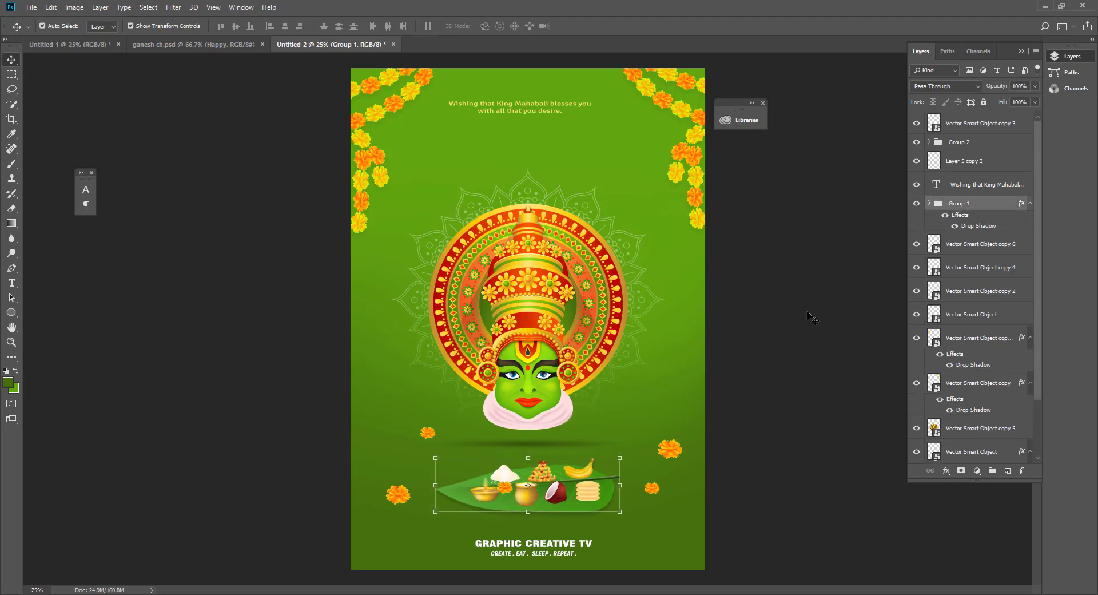
click(559, 447)
key(Down)
key(Down)
key(Down)
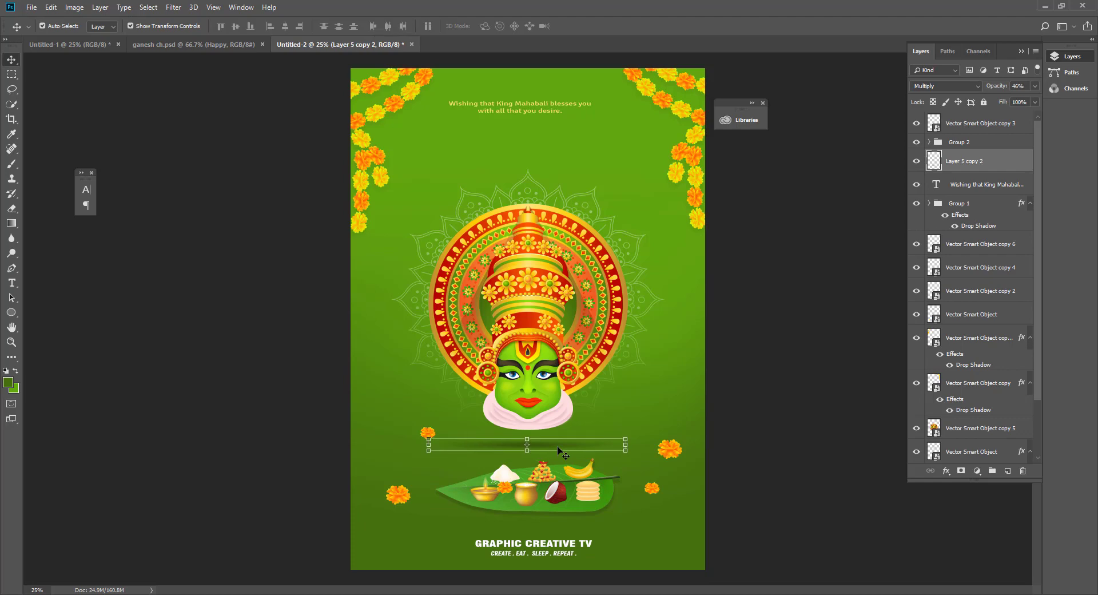
click(583, 529)
drag(428, 438, 390, 426)
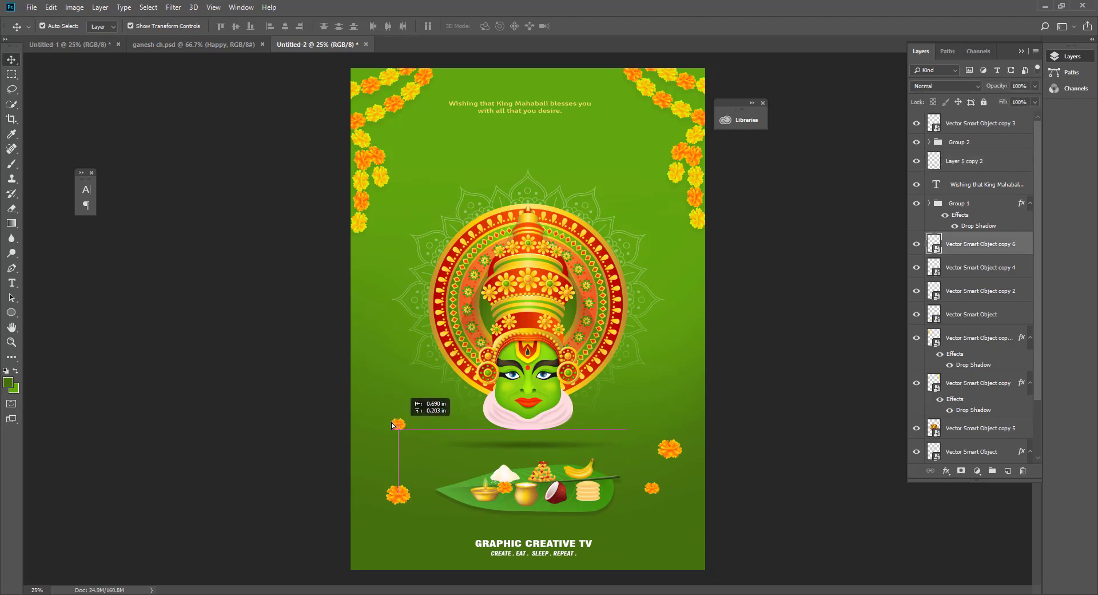
Nudge the King Mahabali greeting text slightly lower on the poster
click(547, 111)
key(shift+Down)
key(shift+Down)
key(shift+Down)
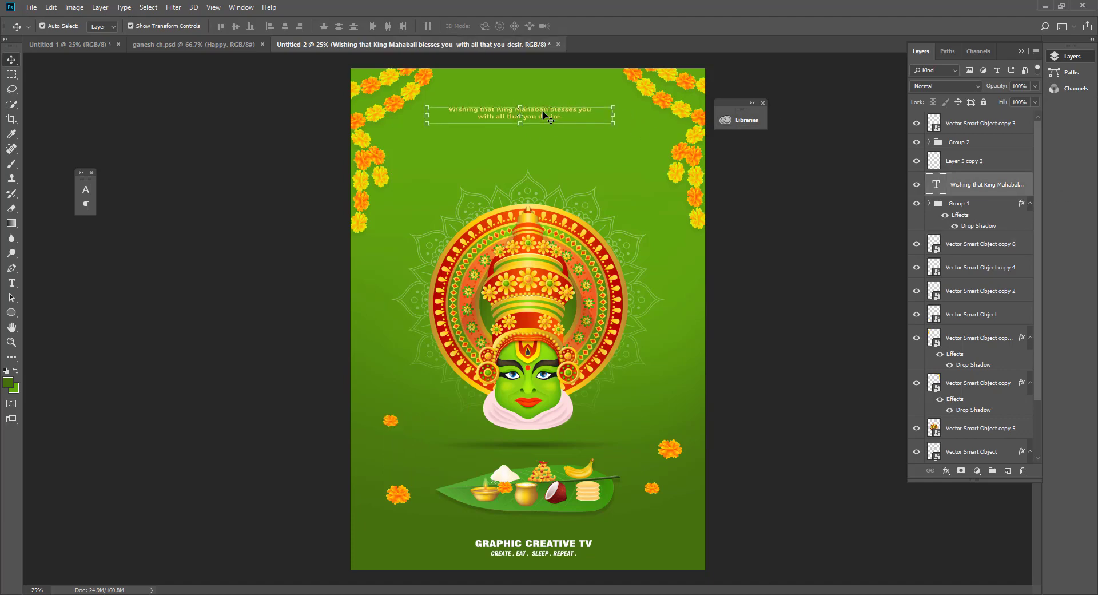
key(shift+Down)
key(shift+Down)
key(shift+Down)
key(shift+Right)
key(shift+Right)
key(shift+Up)
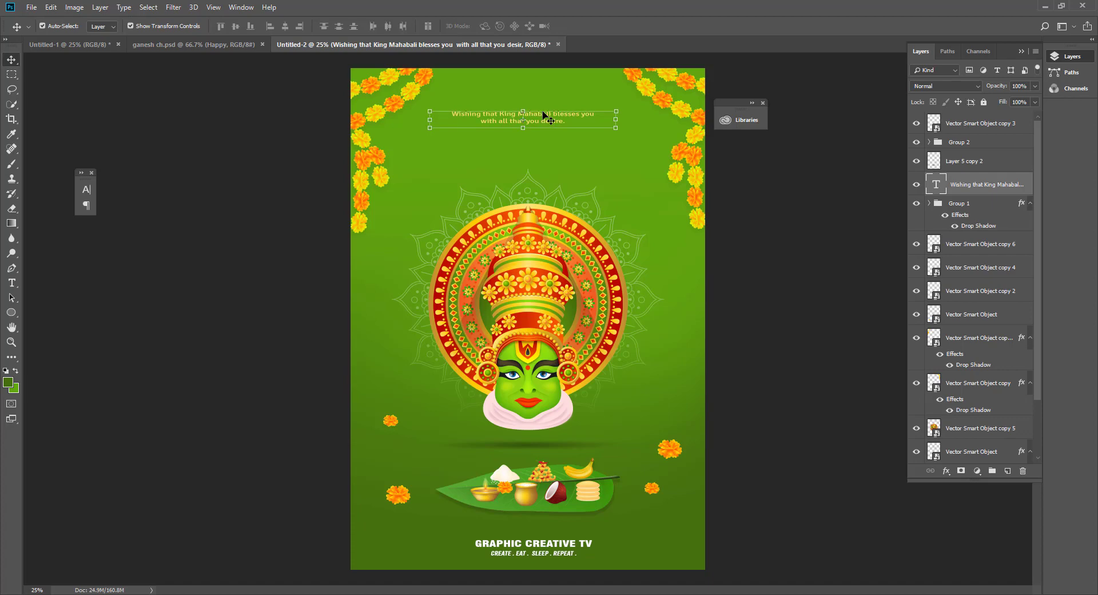
key(shift+Up)
key(shift+Right)
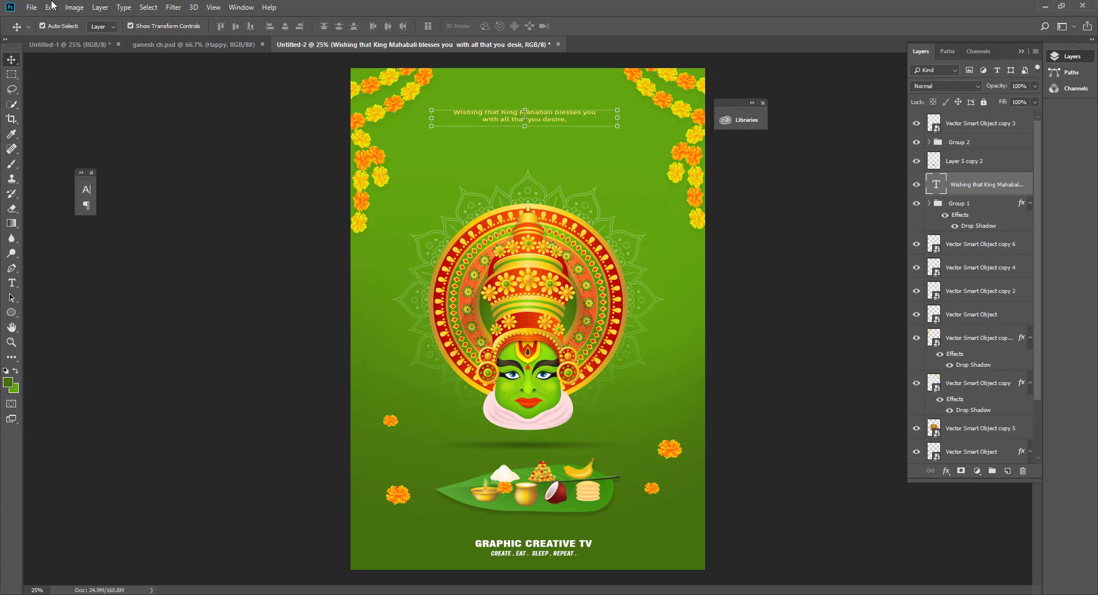
click(532, 188)
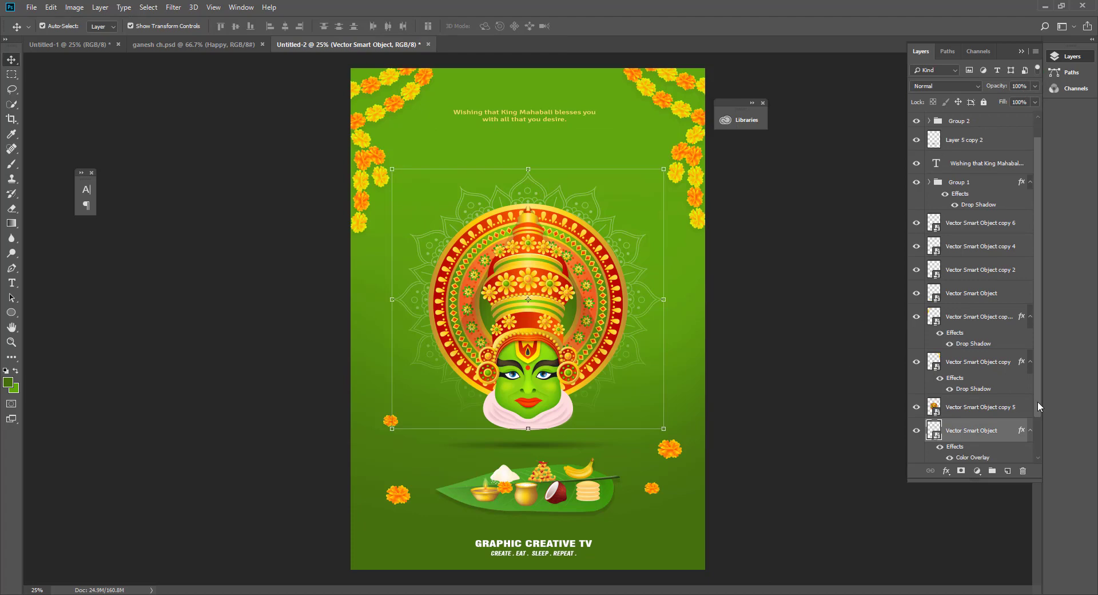
Confirm the mandala's white Color Overlay at 100% opacity, Normal blend
scroll(969, 369, down, 2)
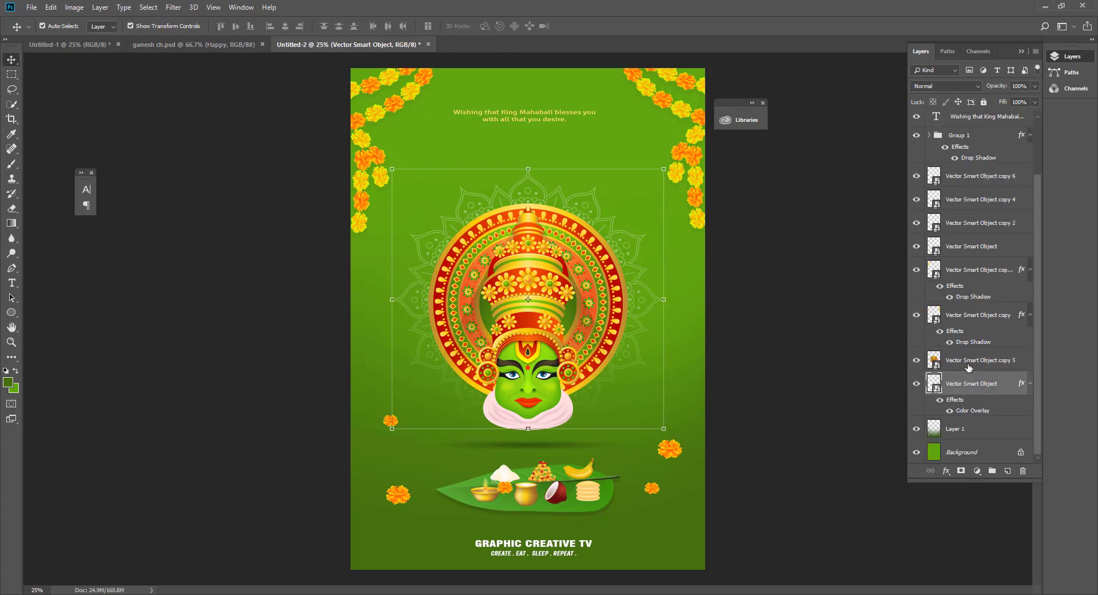
double_click(963, 412)
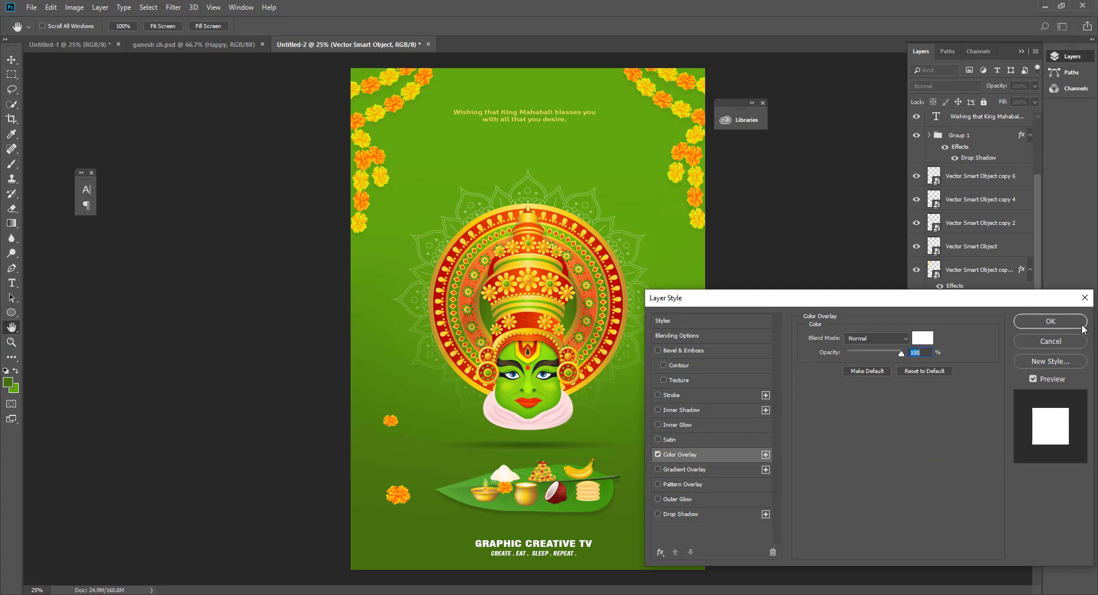
click(1050, 321)
key(ctrl+v)
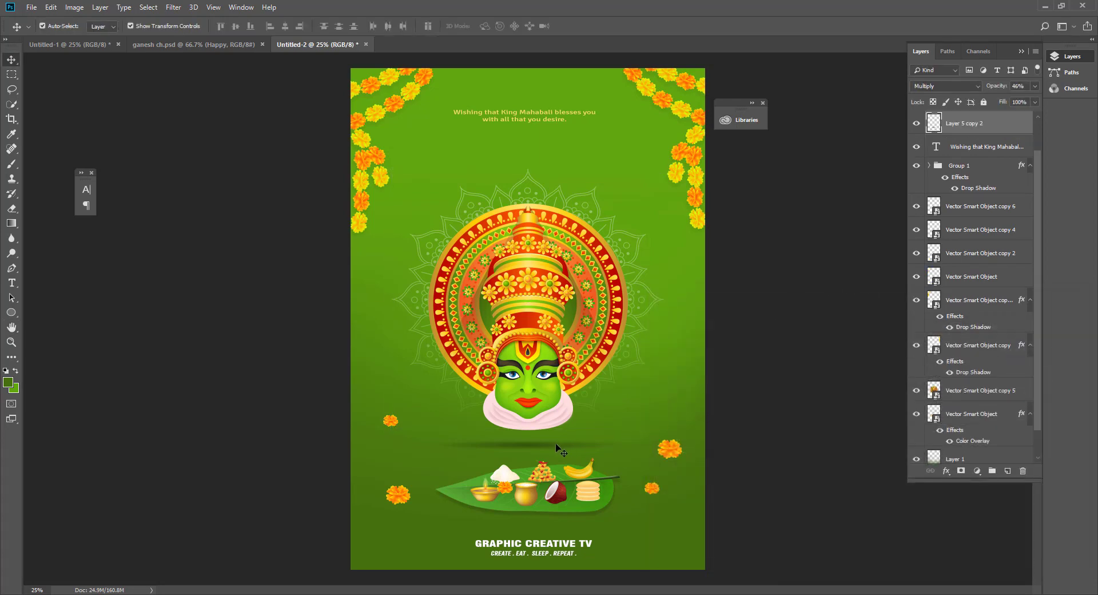
click(780, 375)
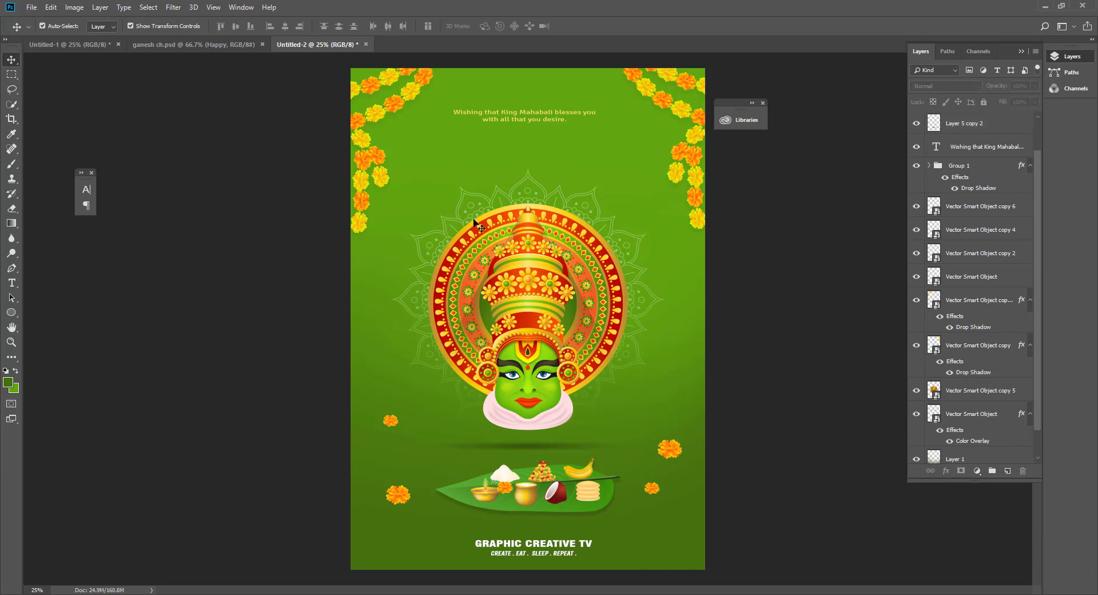
key(ctrl+v)
click(781, 239)
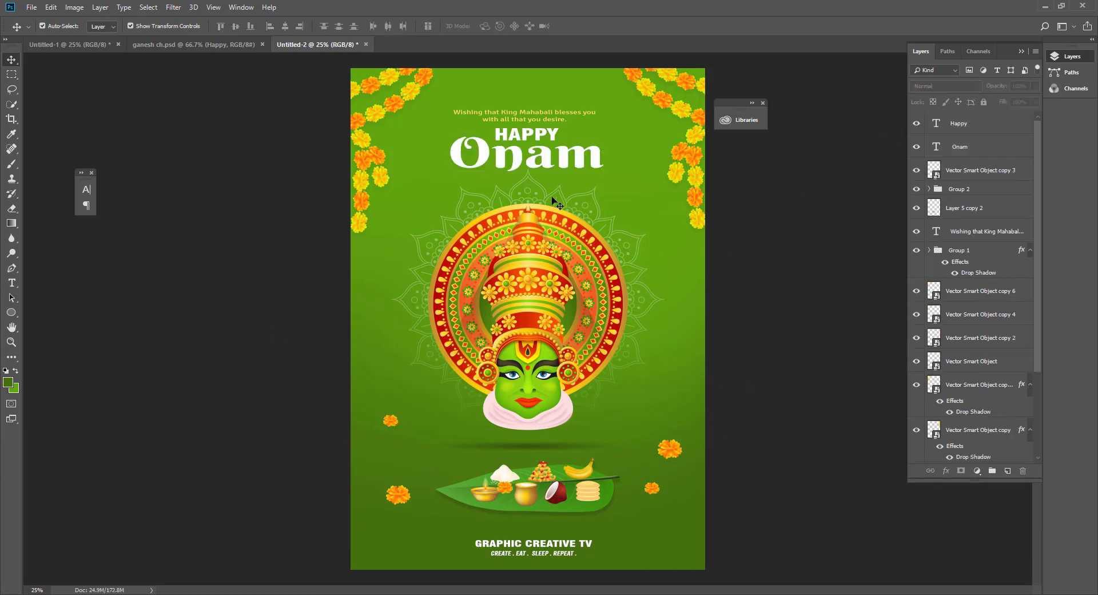
click(546, 200)
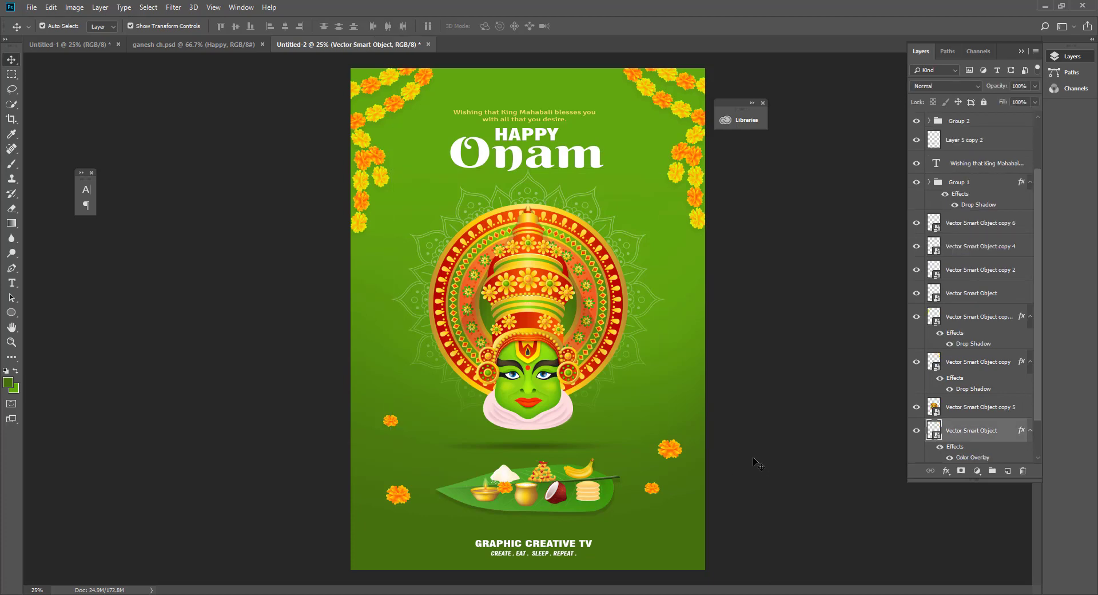
click(560, 449)
click(717, 446)
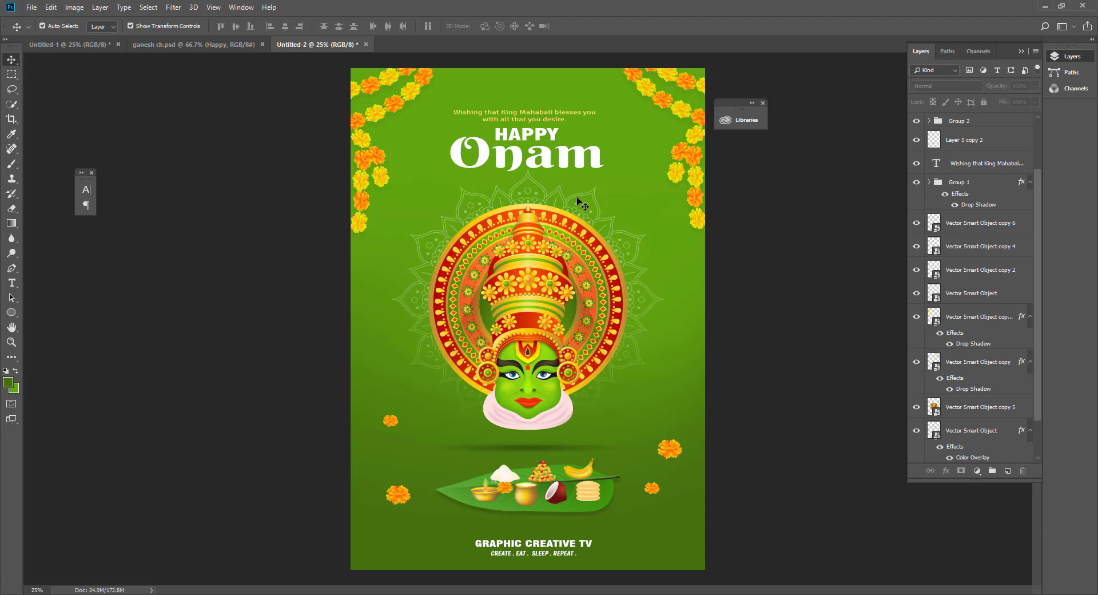
Scale the pale mandala behind the face to W 78.62%, H 75.36% and commit
click(579, 201)
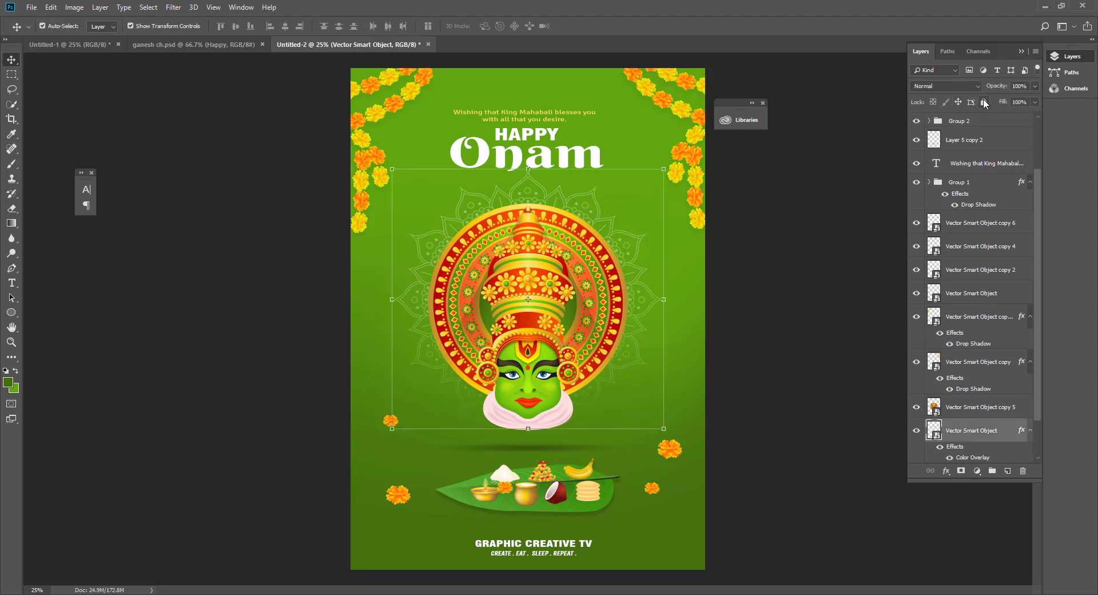
drag(663, 169, 662, 170)
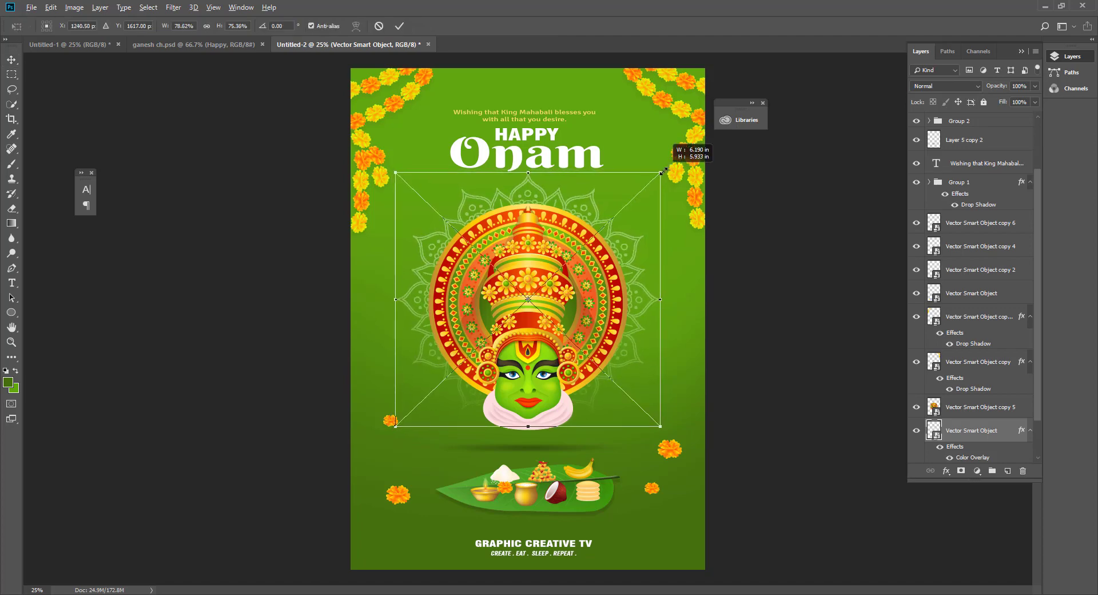
click(809, 315)
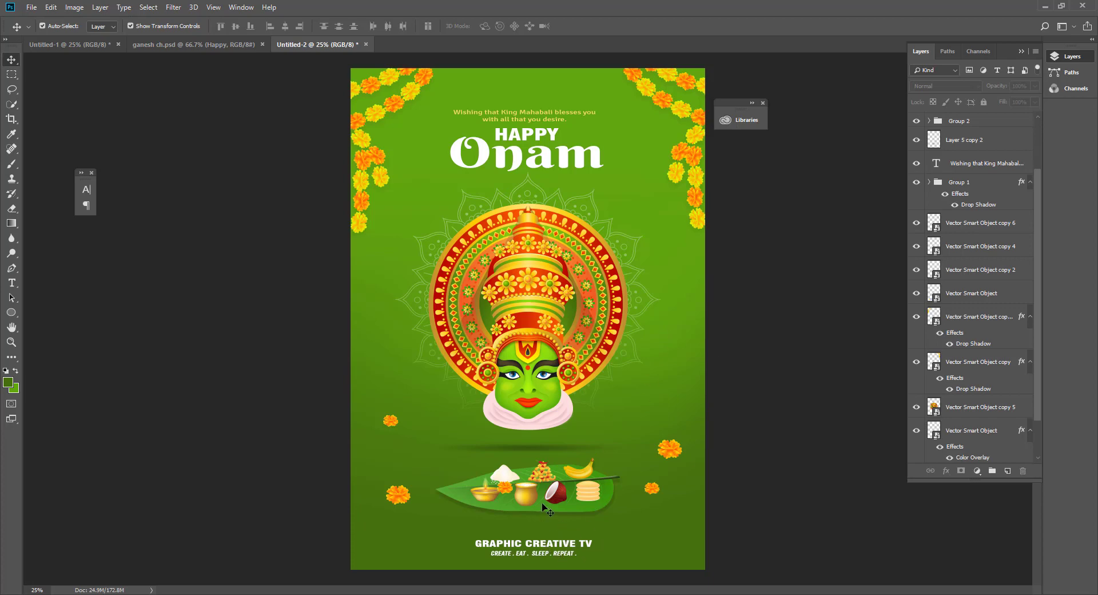
Unlock the Background as Layer 0 and select it together with Layer 1
scroll(963, 422, down, 3)
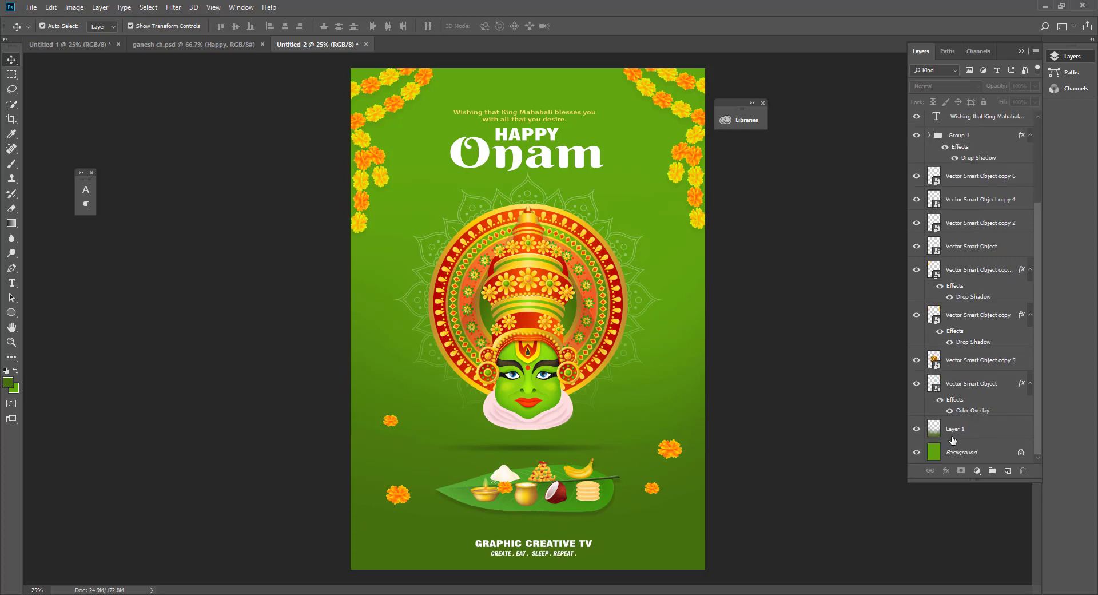
click(952, 434)
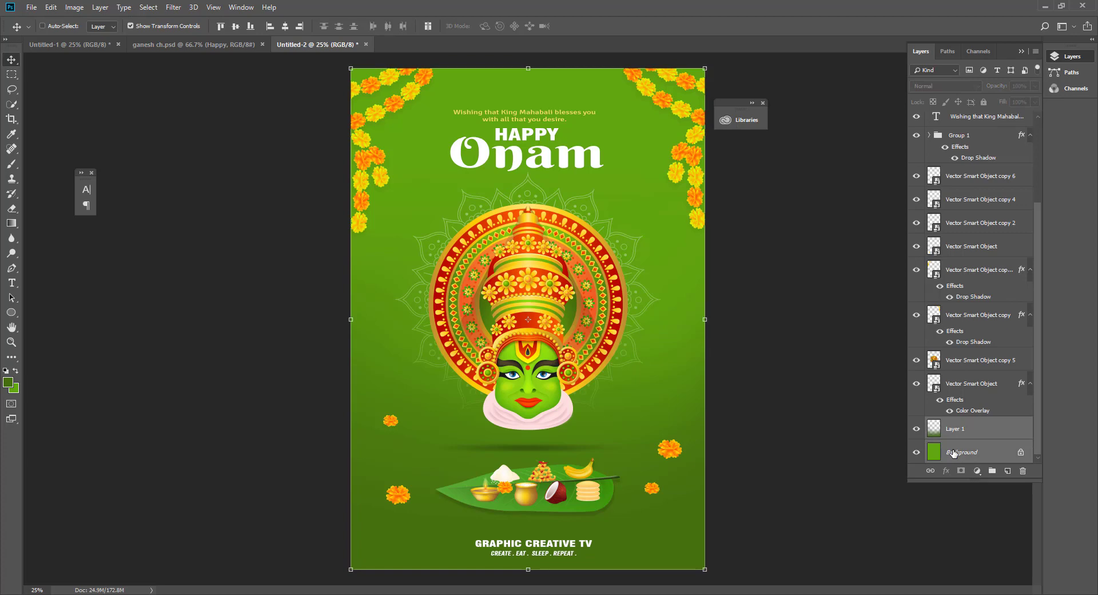
double_click(953, 452)
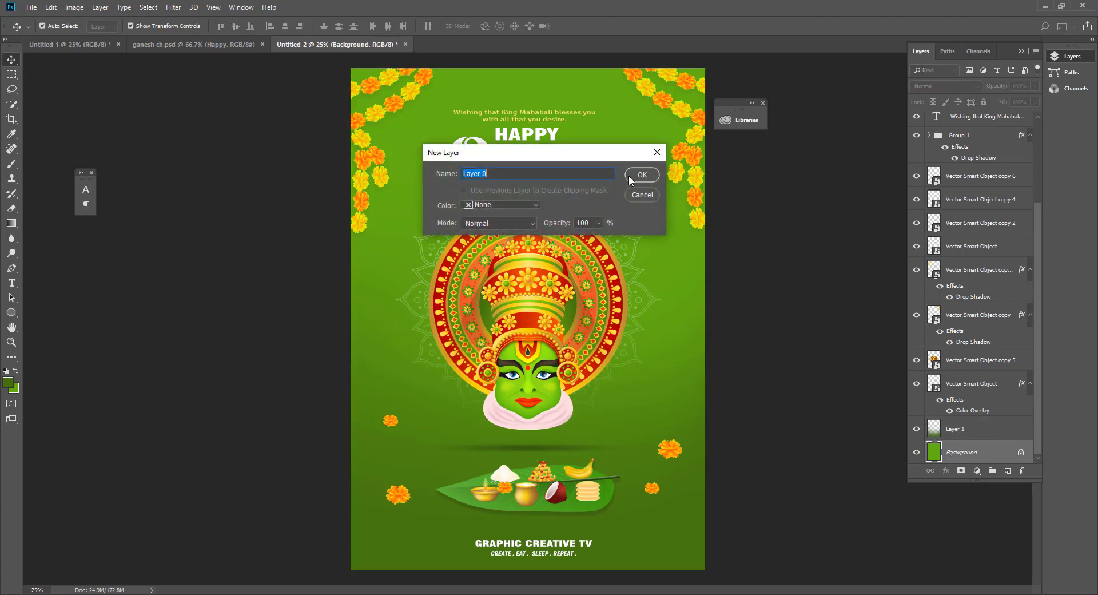
click(630, 178)
shift+click(951, 435)
Group both layers as Group 3, duplicate it, and merge Group 3 copy into one layer
key(ctrl+g)
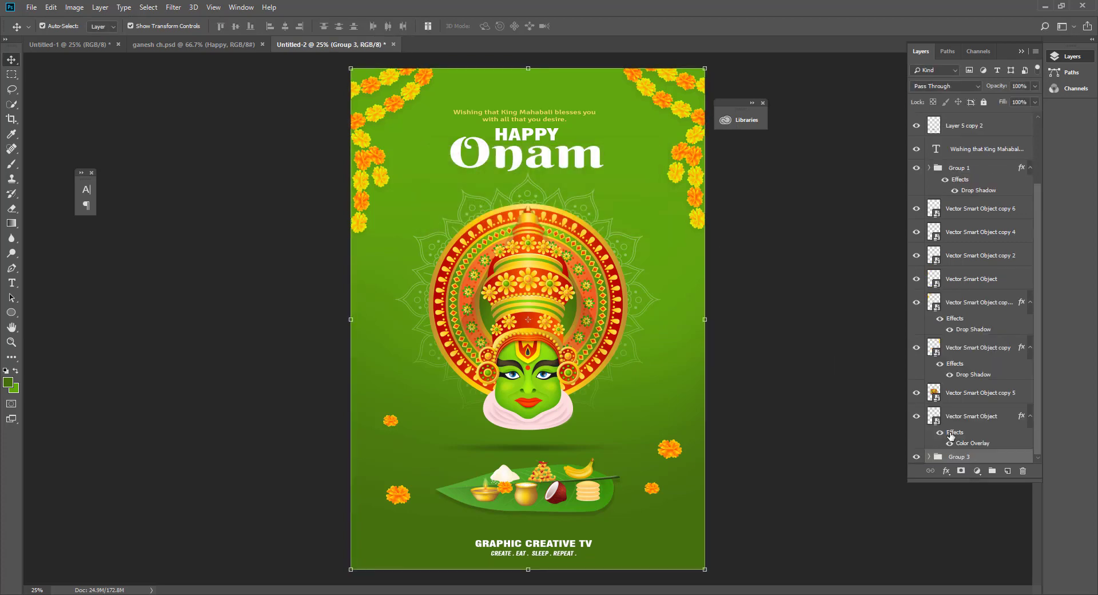
key(ctrl+j)
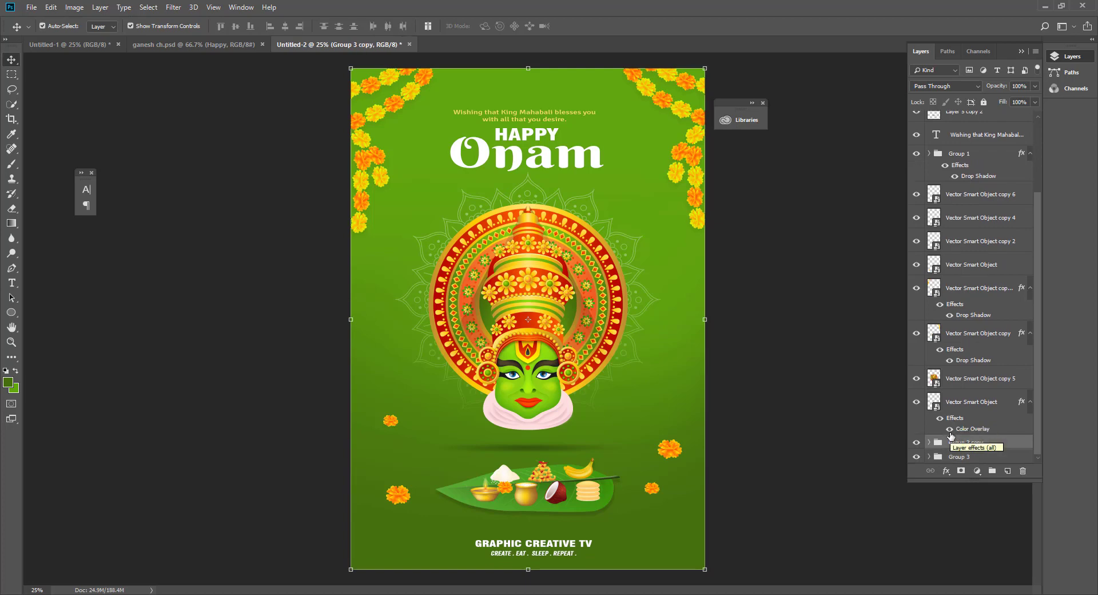
right_click(951, 445)
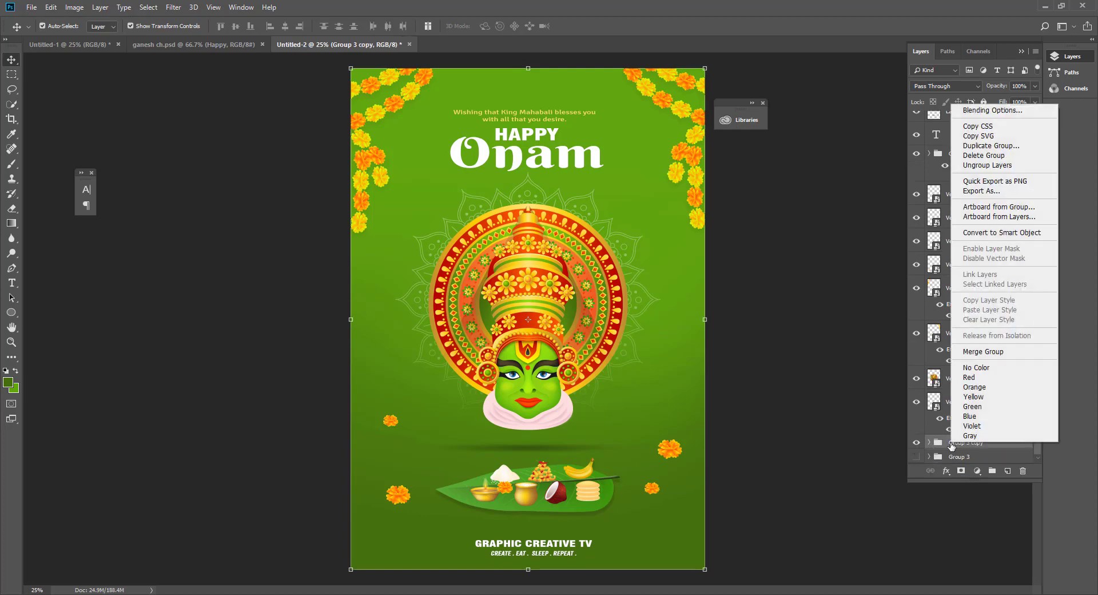
click(980, 353)
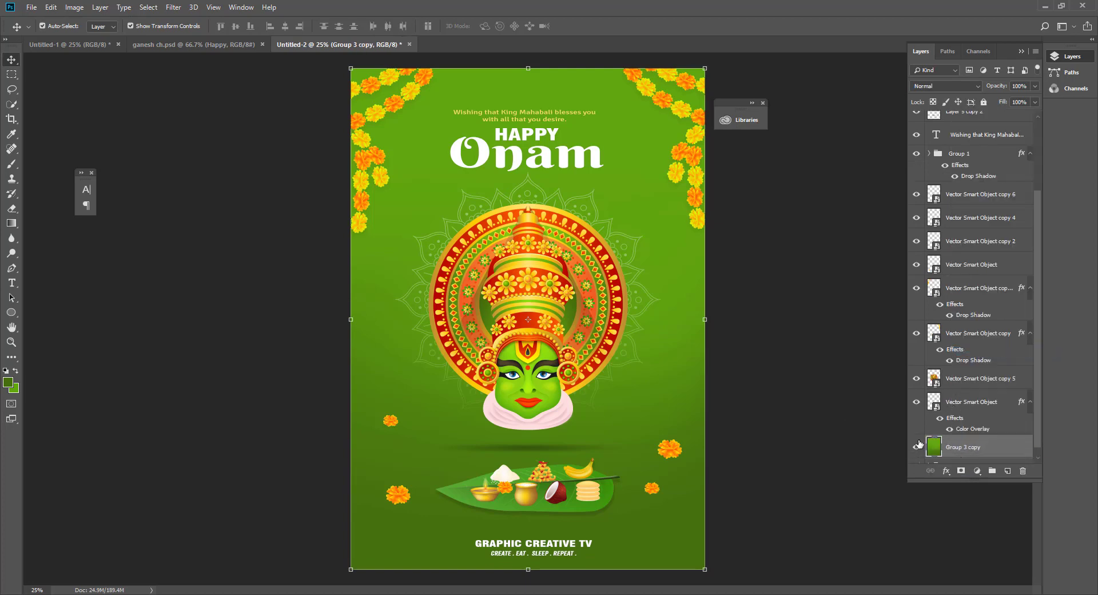
Apply a Hue/Saturation shift of -45 to Group 3 copy, turning the background mustard brown
key(ctrl+u)
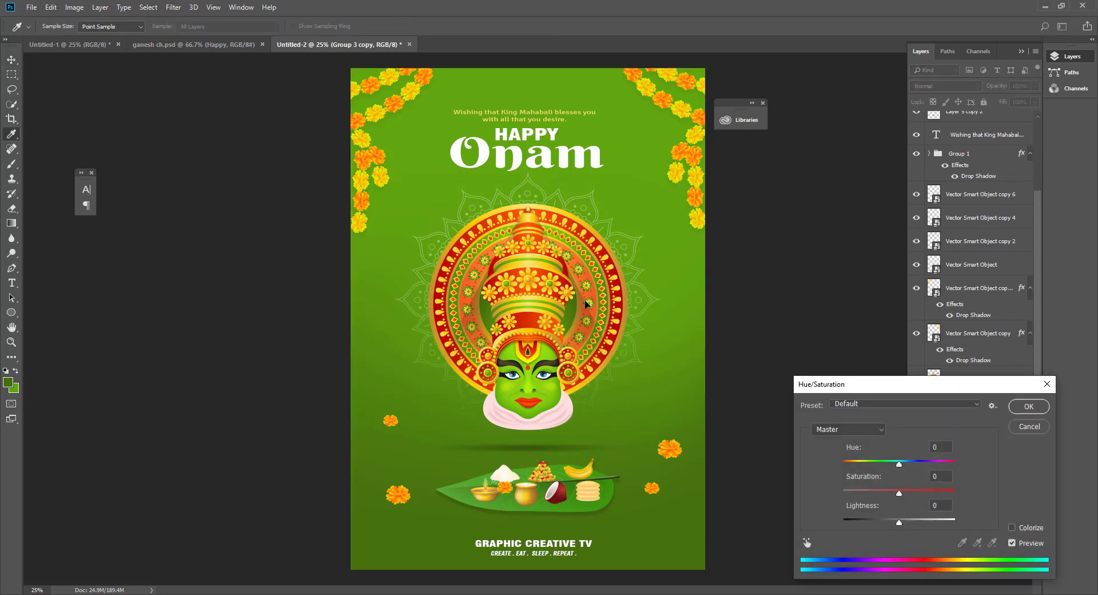
drag(899, 462, 872, 459)
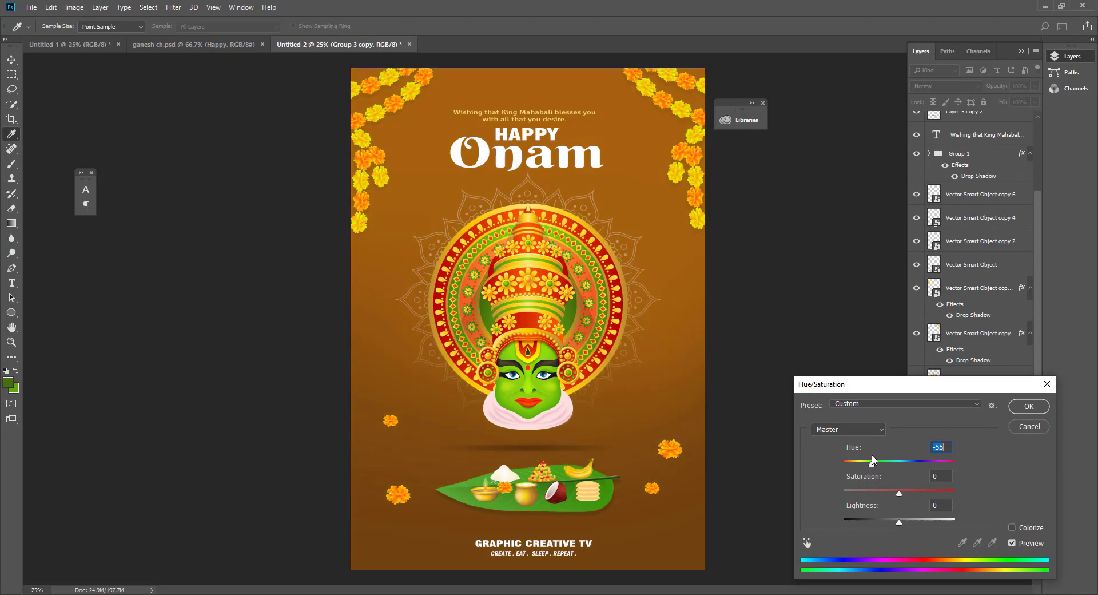
mouse_move(872, 459)
mouse_down()
mouse_move(843, 460)
mouse_move(933, 464)
mouse_up()
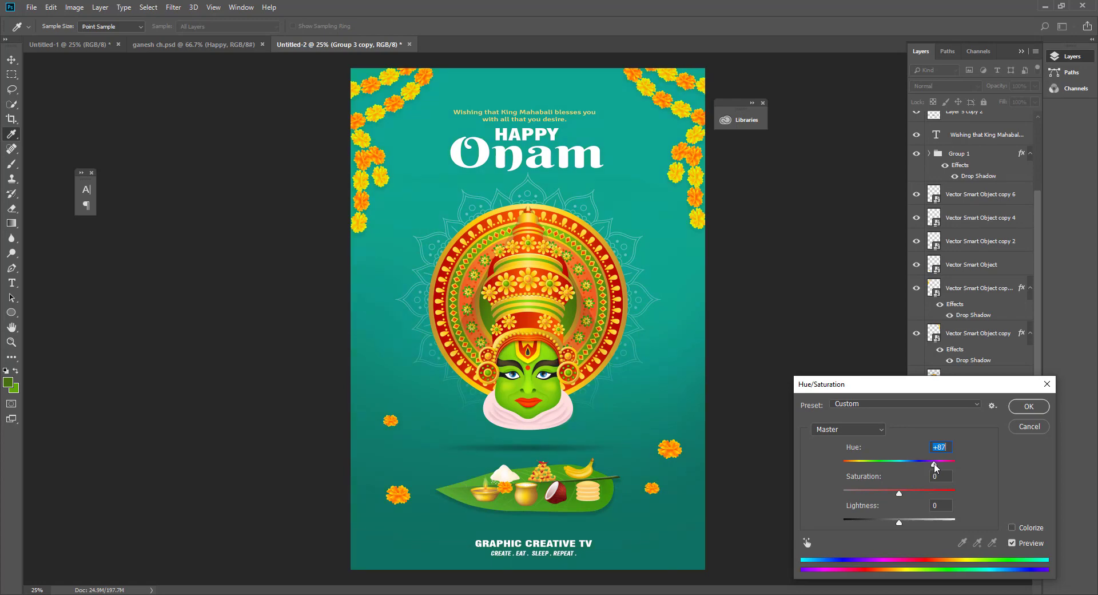
mouse_move(933, 464)
mouse_down()
mouse_move(942, 467)
mouse_move(865, 464)
mouse_move(908, 463)
mouse_move(875, 465)
mouse_up()
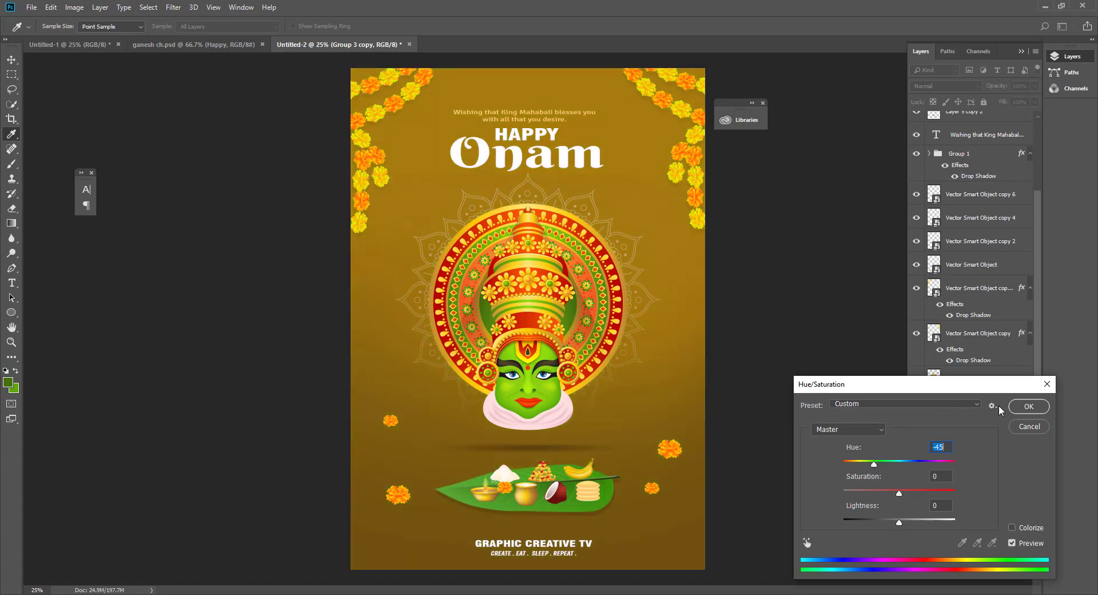
click(1028, 406)
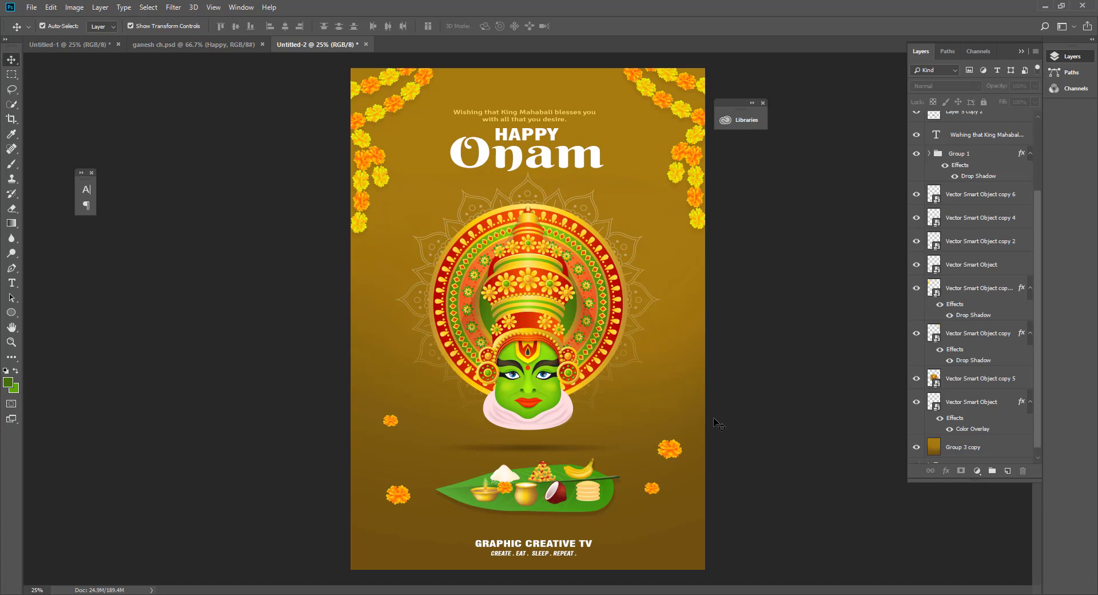
Apply a small orange-brown hue shift to the Group 3 copy background
click(956, 448)
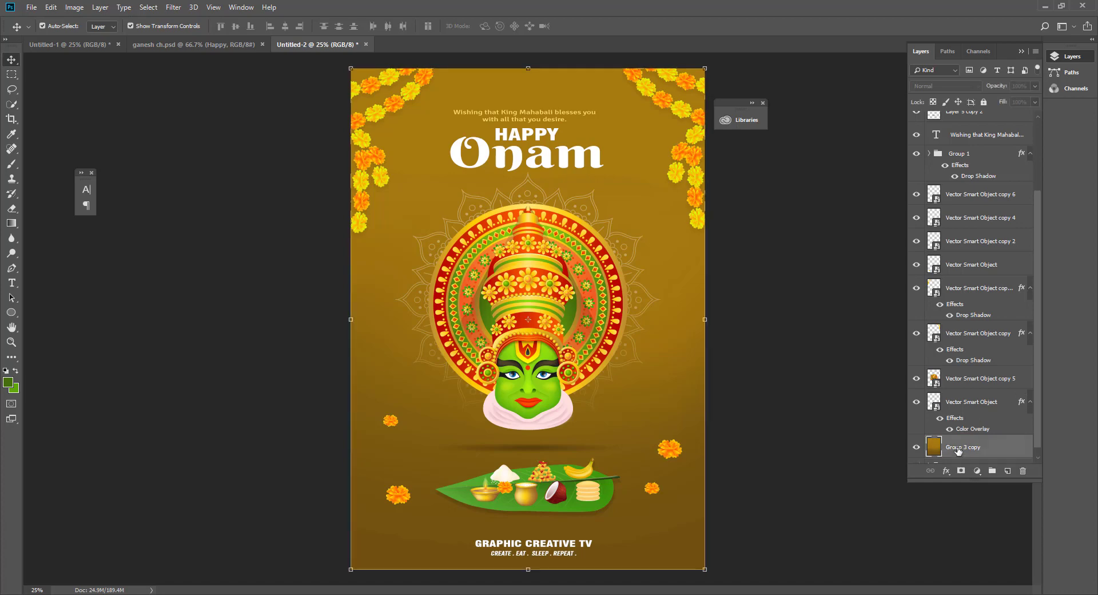
key(ctrl+u)
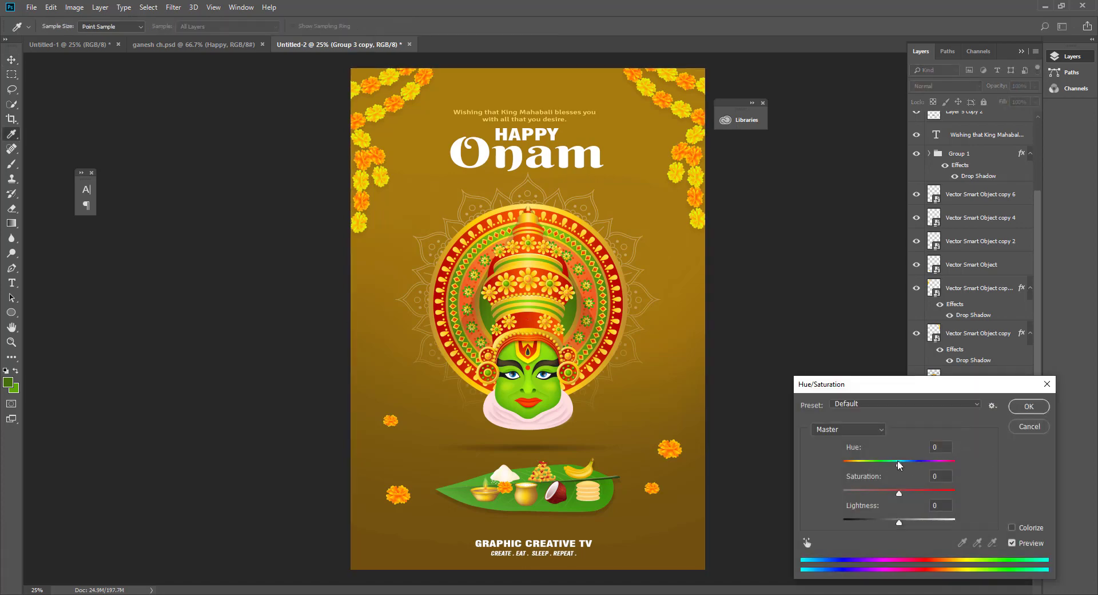
drag(899, 464, 884, 466)
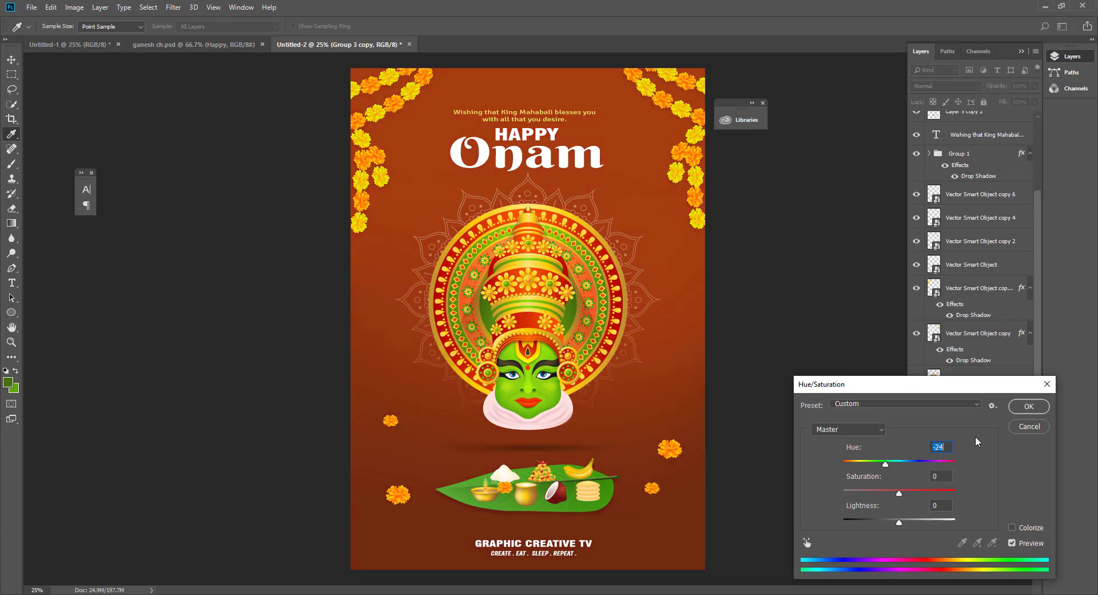
click(1021, 407)
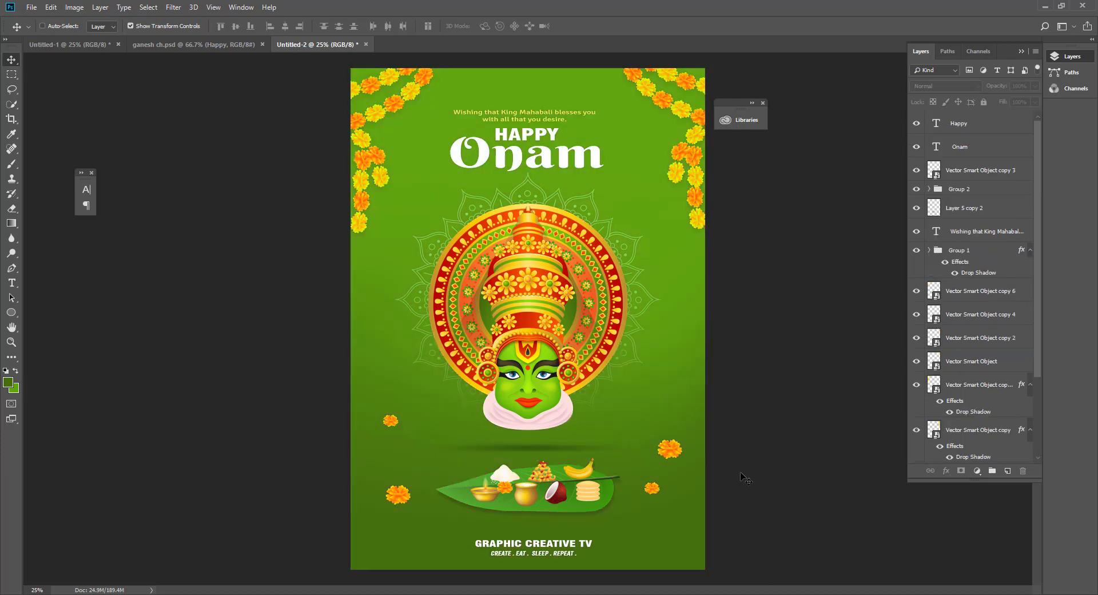
Reapply Hue/Saturation on Group 3 copy with Hue -75 for a deep red background
scroll(972, 343, down, 5)
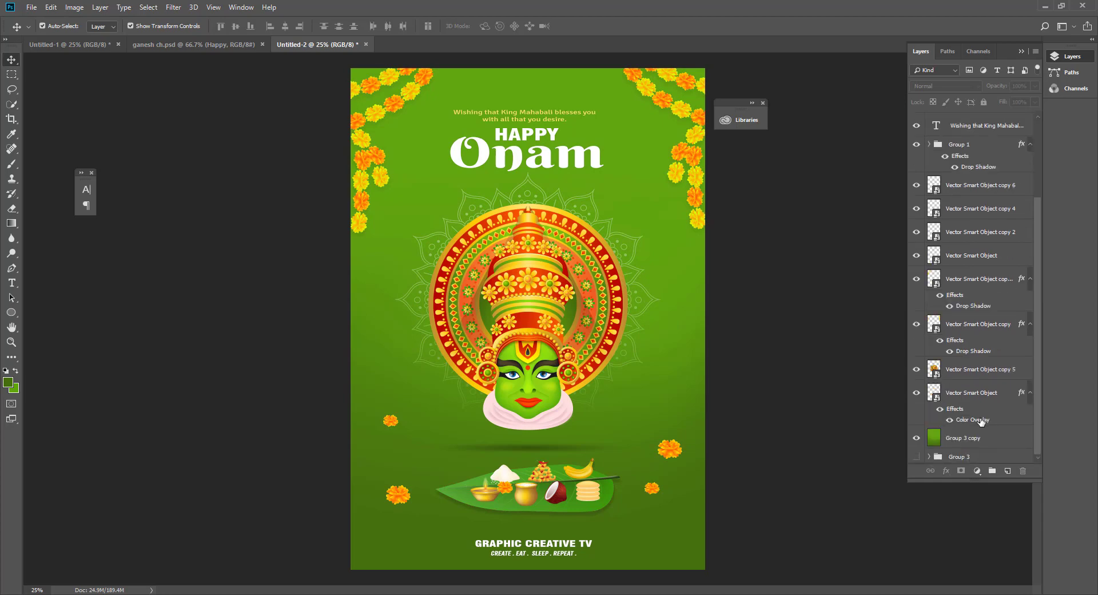
click(961, 442)
key(ctrl+u)
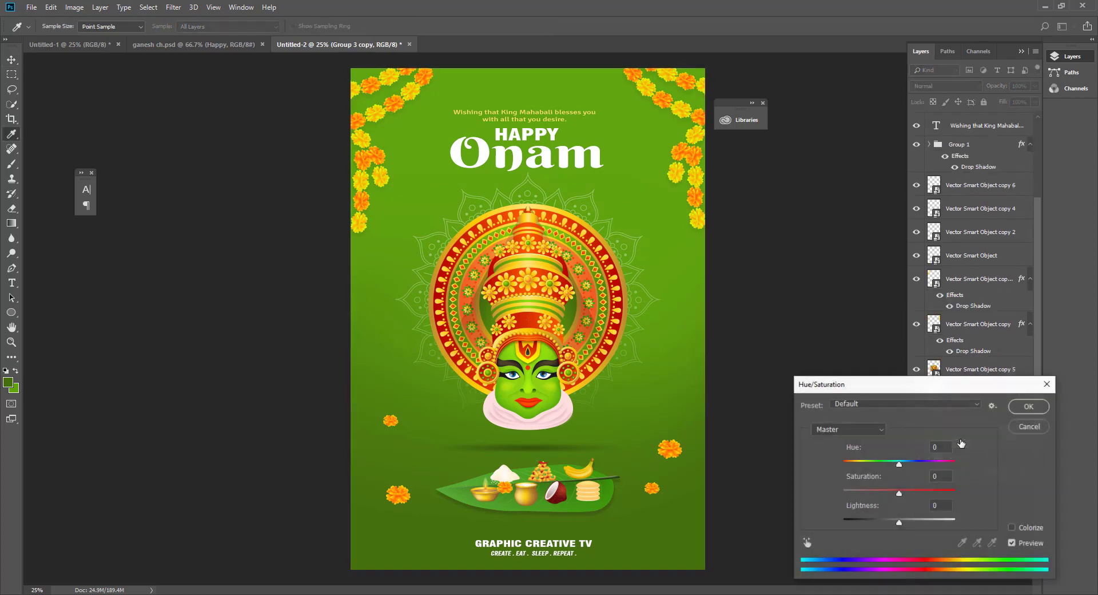
drag(901, 464, 931, 464)
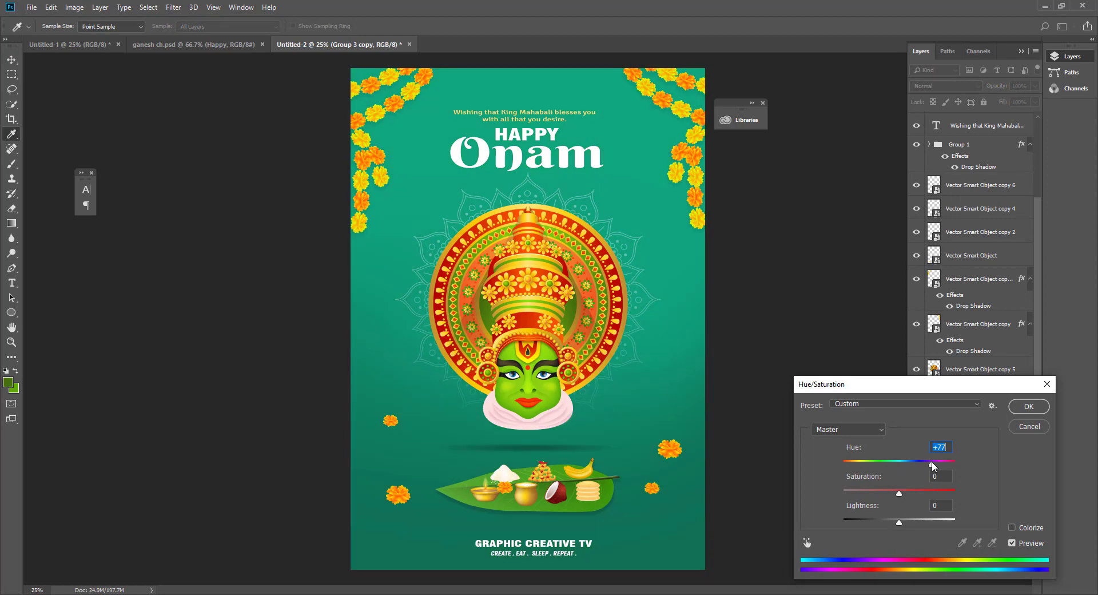
drag(932, 461, 959, 460)
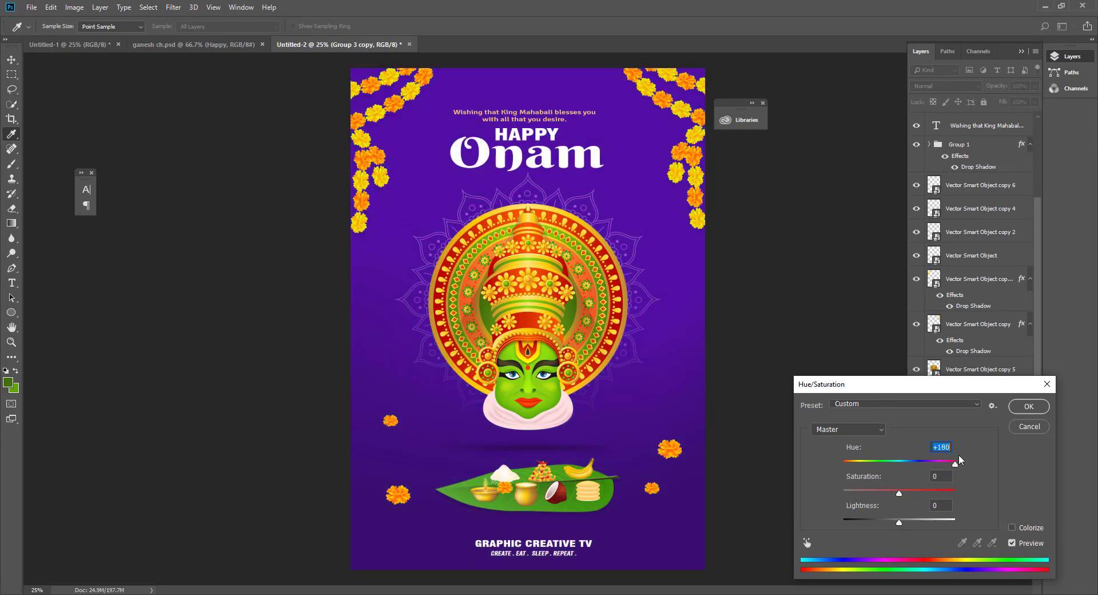
drag(958, 455, 868, 467)
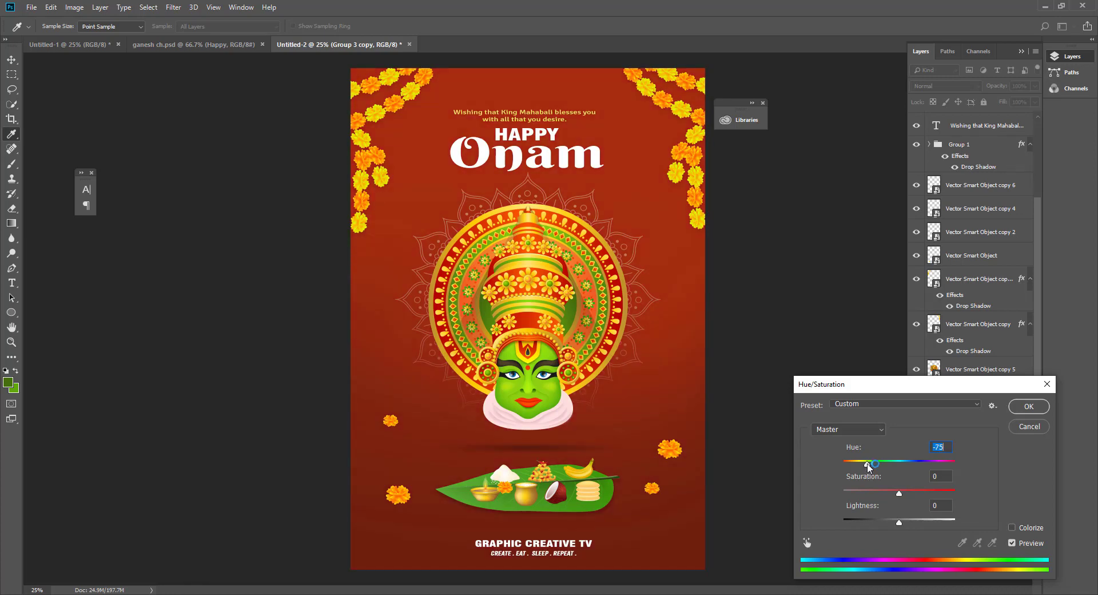
click(1023, 407)
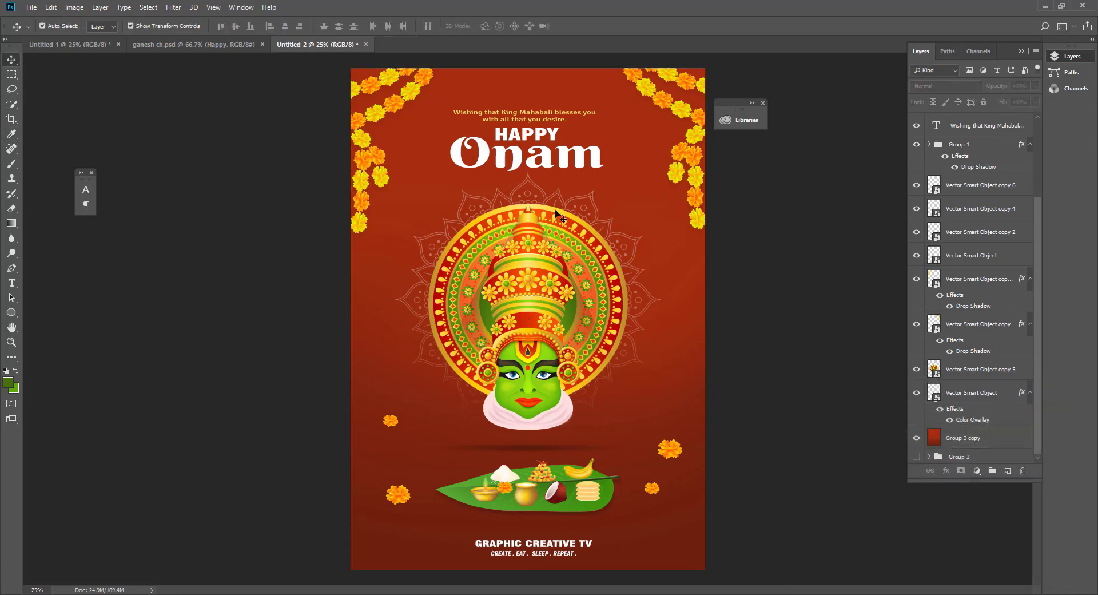
Recolour the King Mahabali greeting text to golden yellow #ffcd00, sampled from the mandala
click(511, 121)
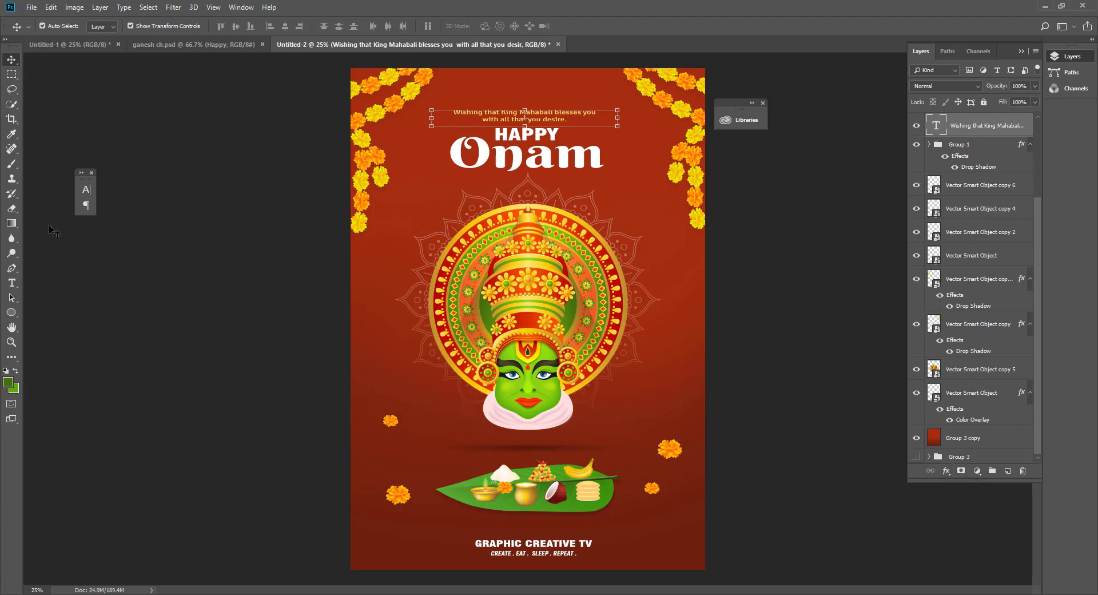
click(11, 282)
click(438, 26)
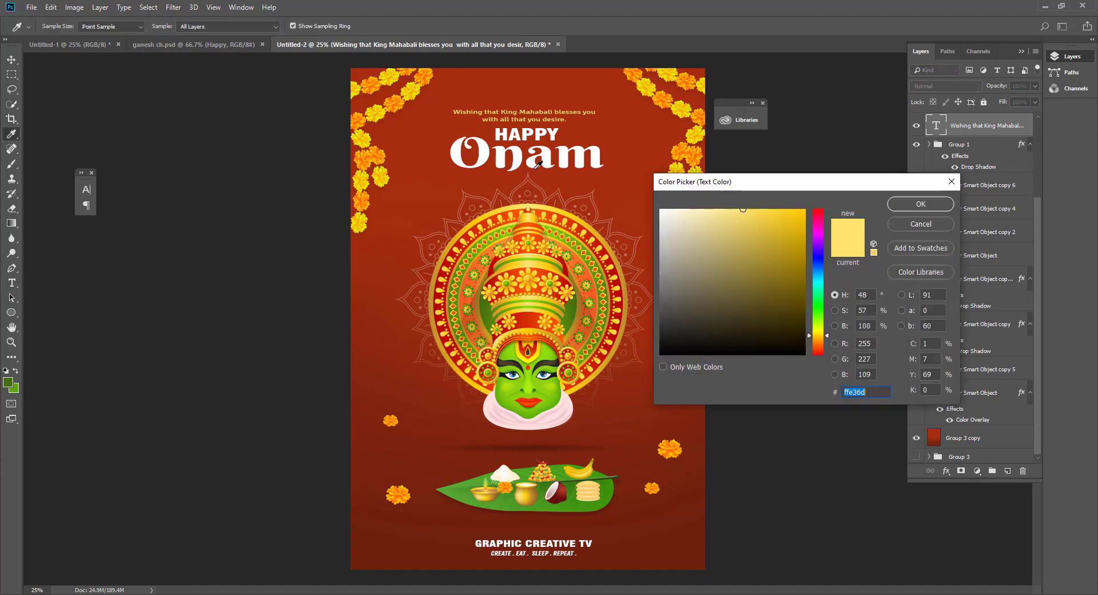
drag(685, 255, 681, 216)
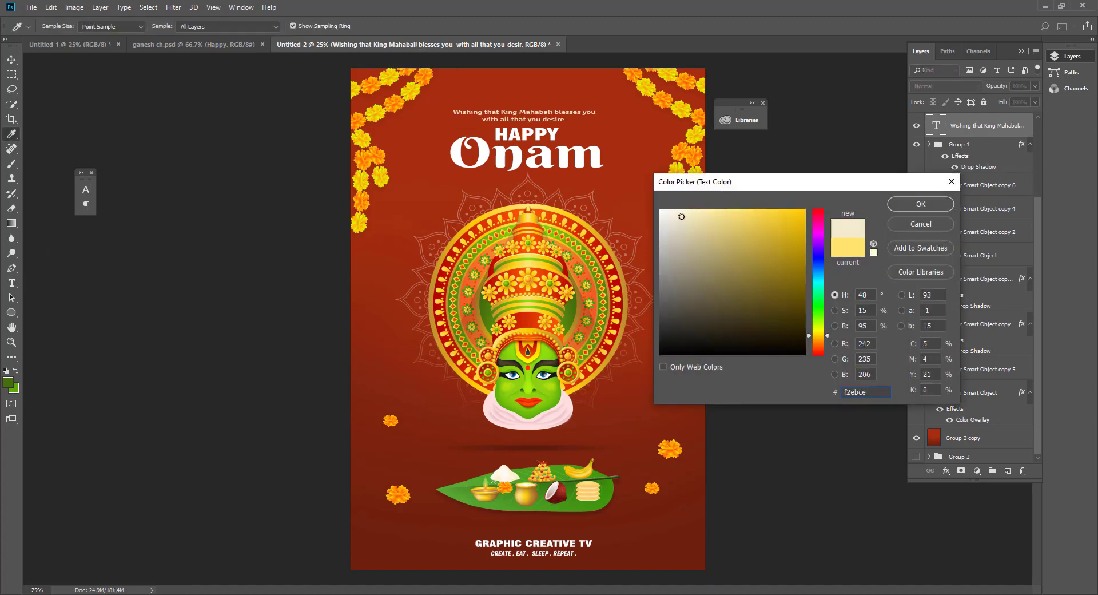
click(546, 213)
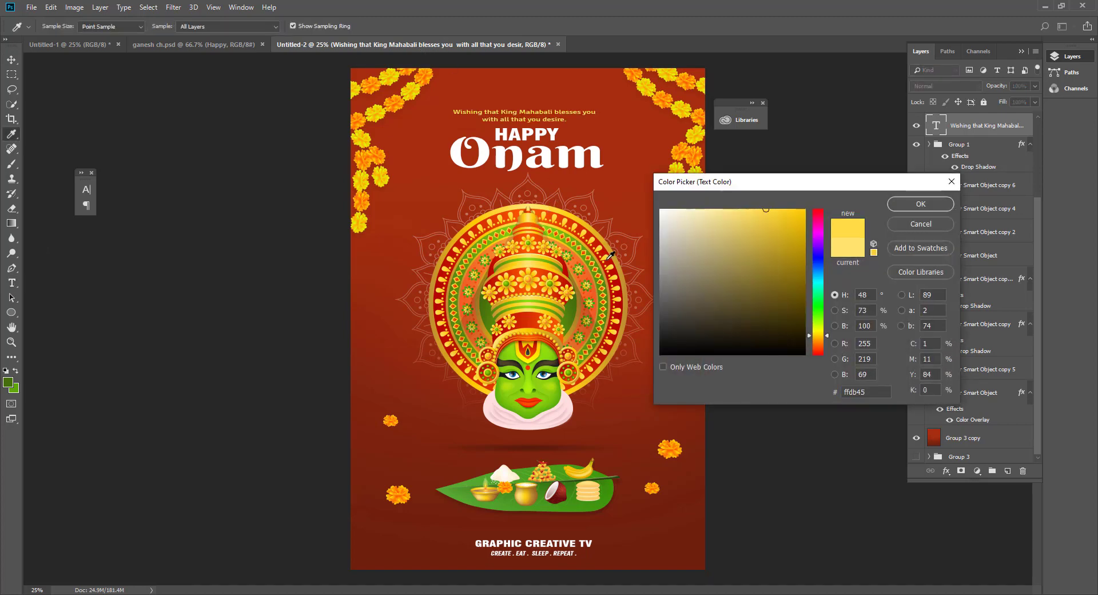
click(549, 278)
click(566, 278)
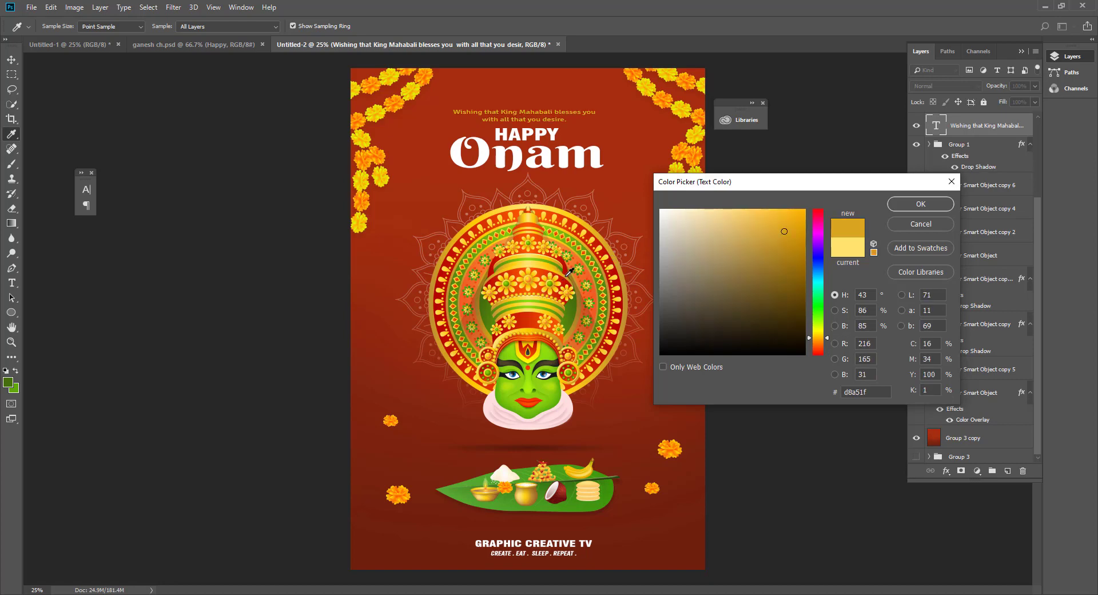
click(624, 303)
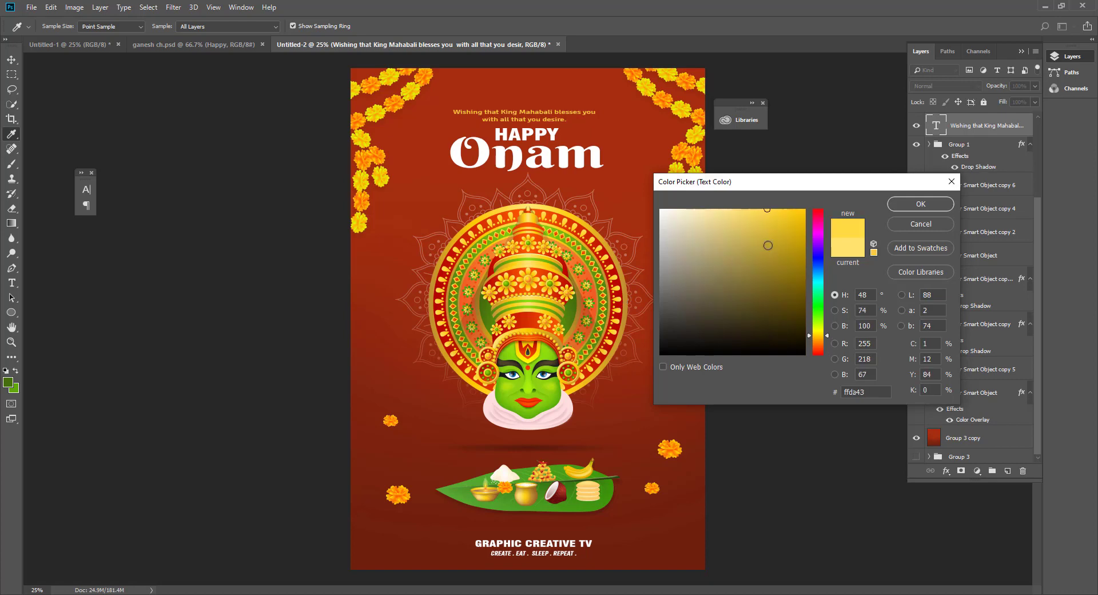
drag(778, 241, 805, 210)
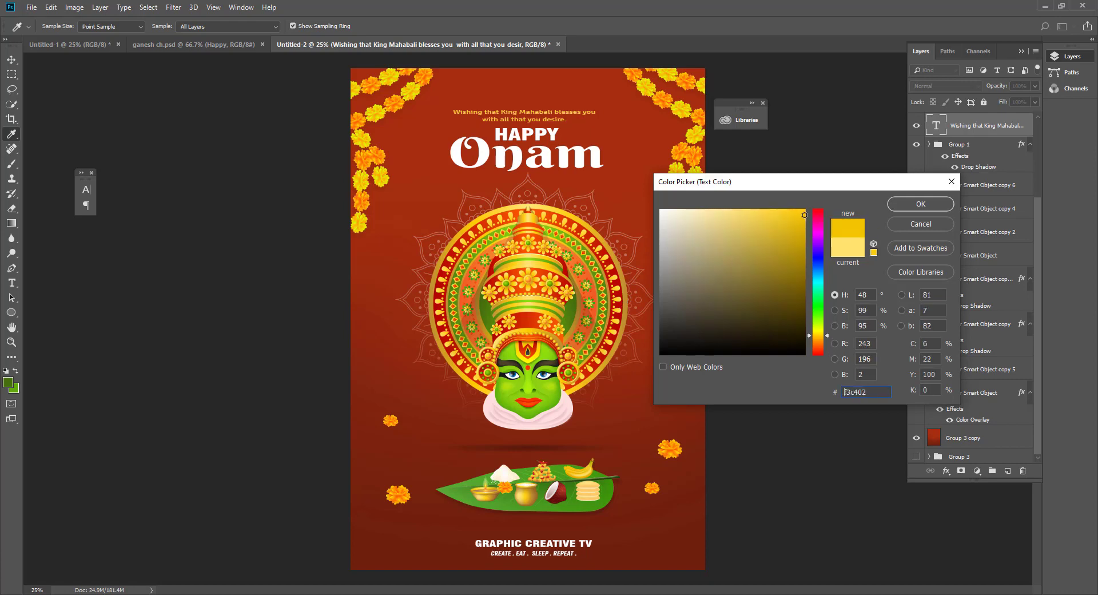
click(927, 203)
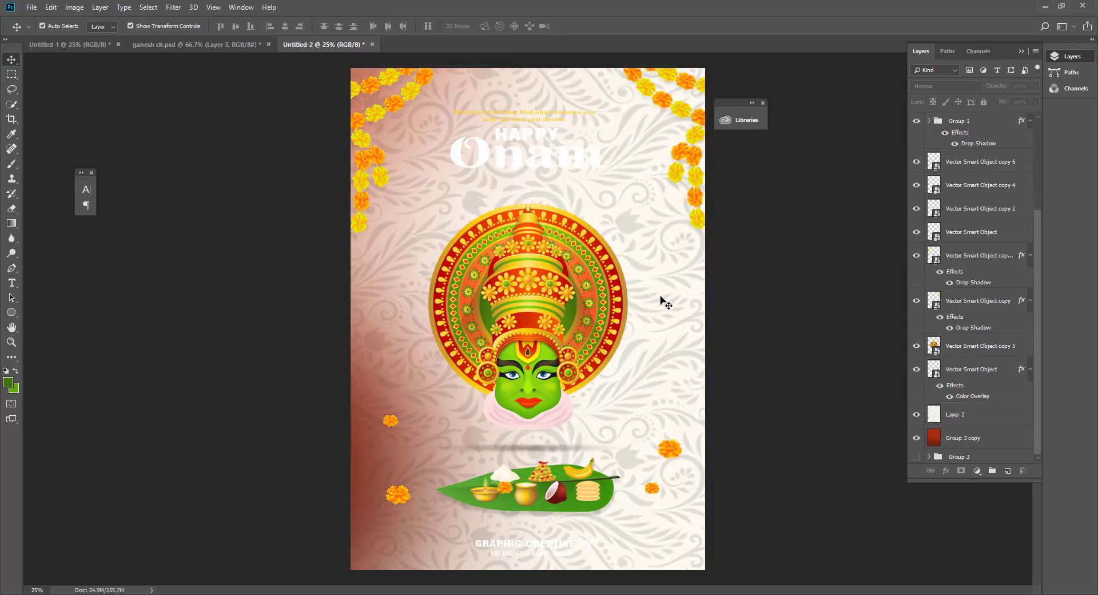
Set the floral pattern Layer 2 to Divide blend mode at 20% opacity
click(657, 293)
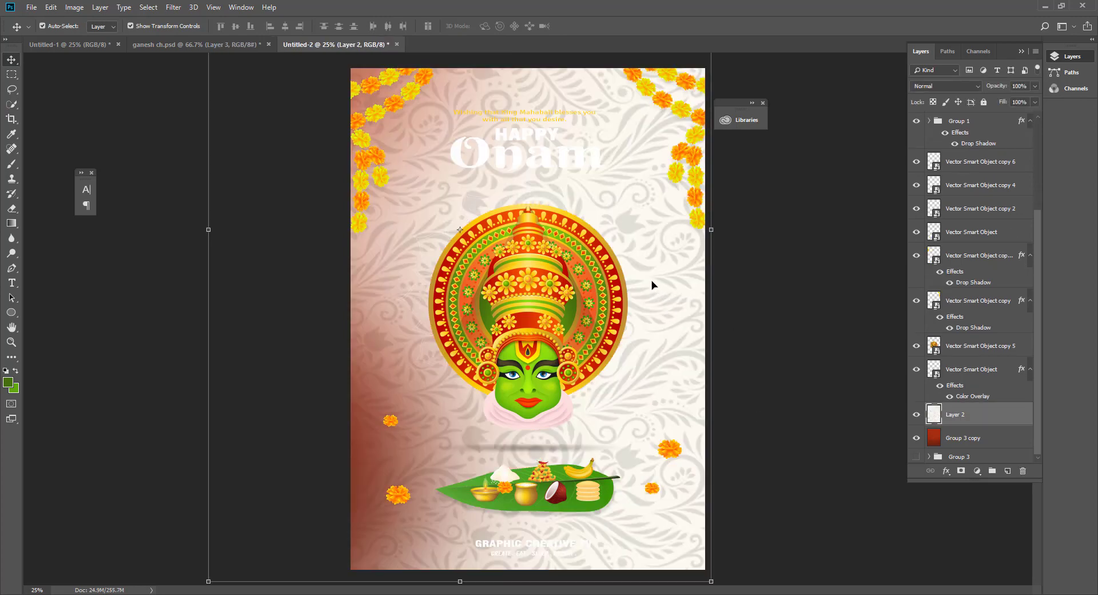
click(956, 86)
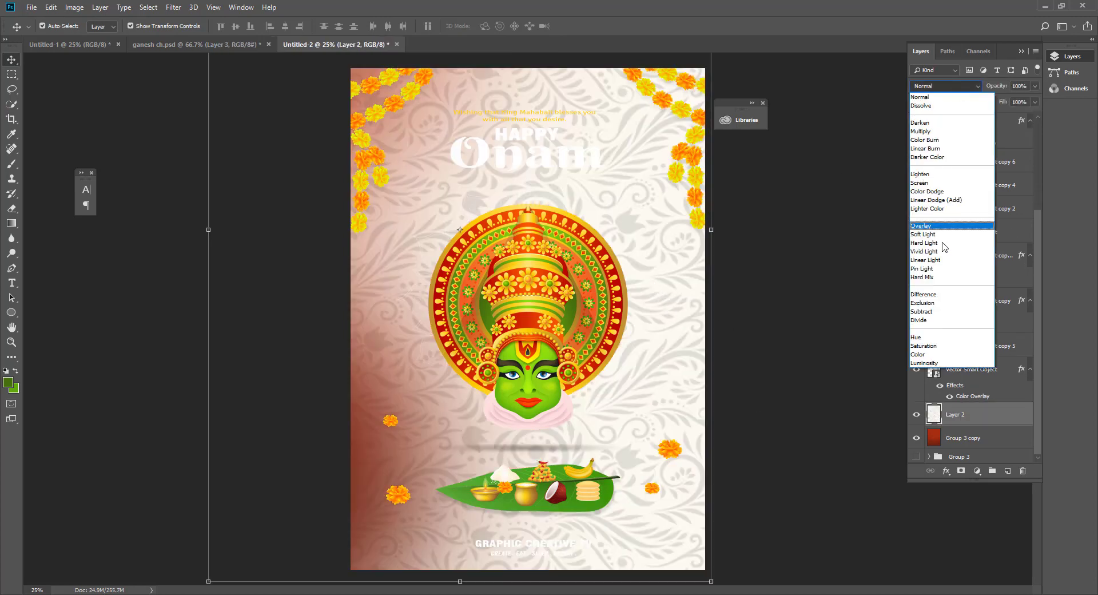
click(936, 320)
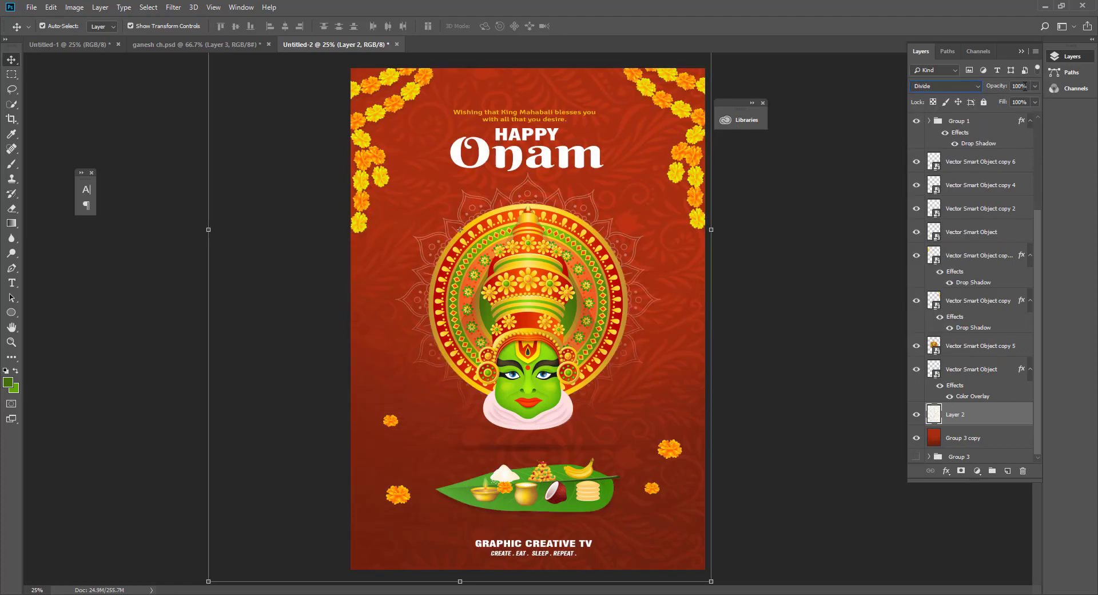
click(1019, 86)
text(20)
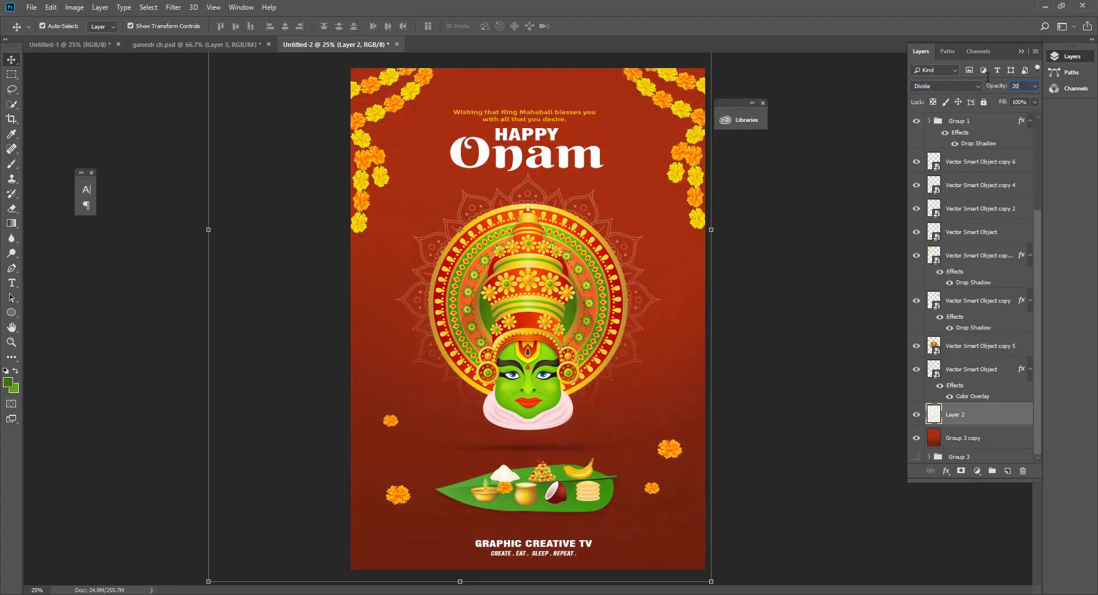
click(795, 346)
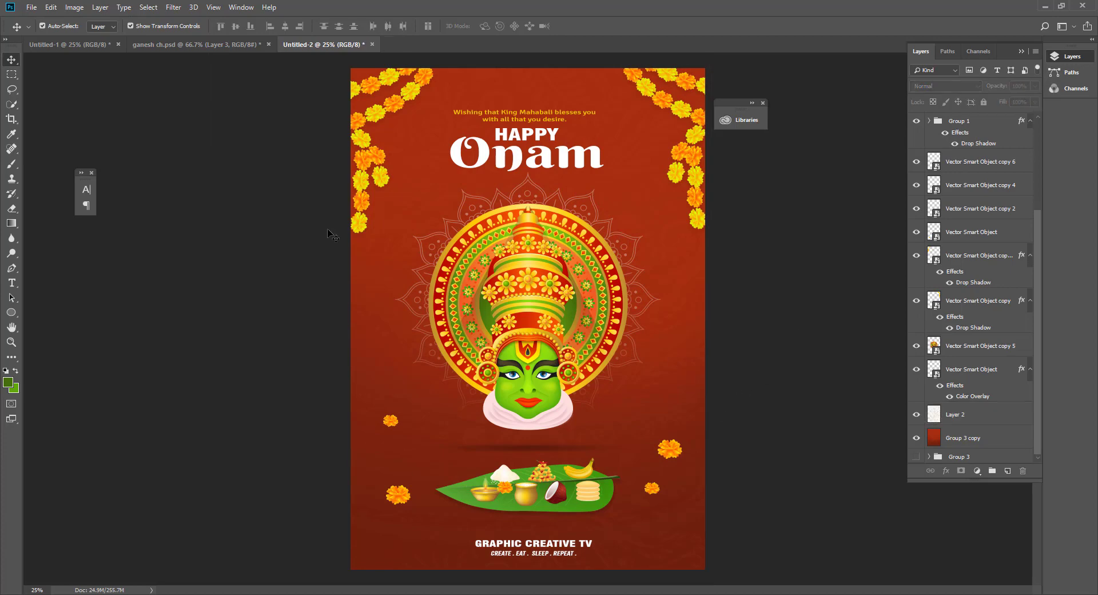
Lightly erase Layer 2 with an enlarged eraser brush, then return to the Move tool
click(12, 210)
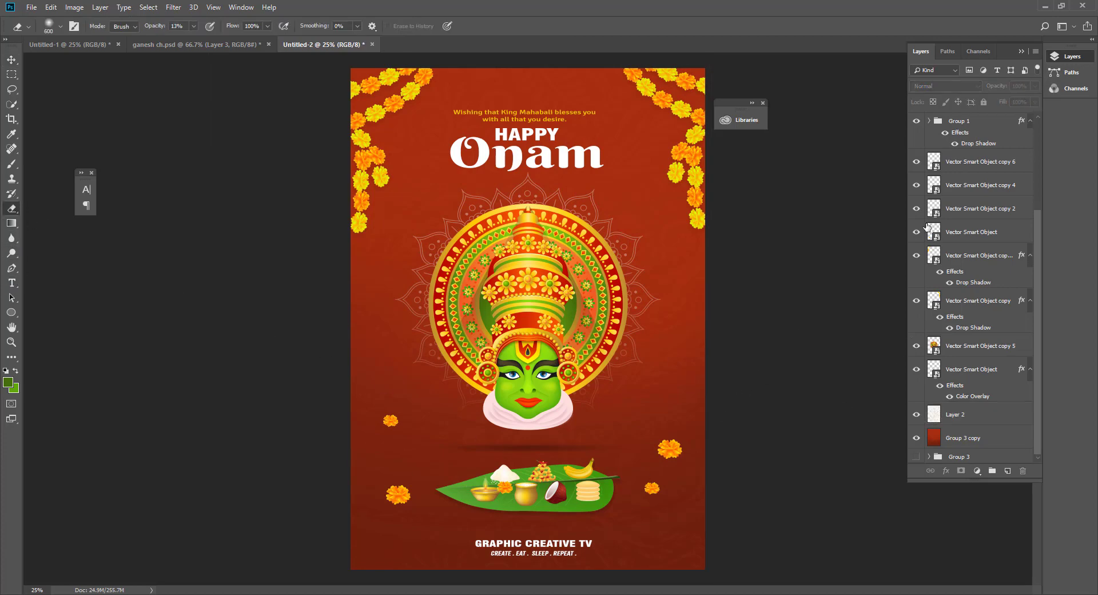
click(957, 416)
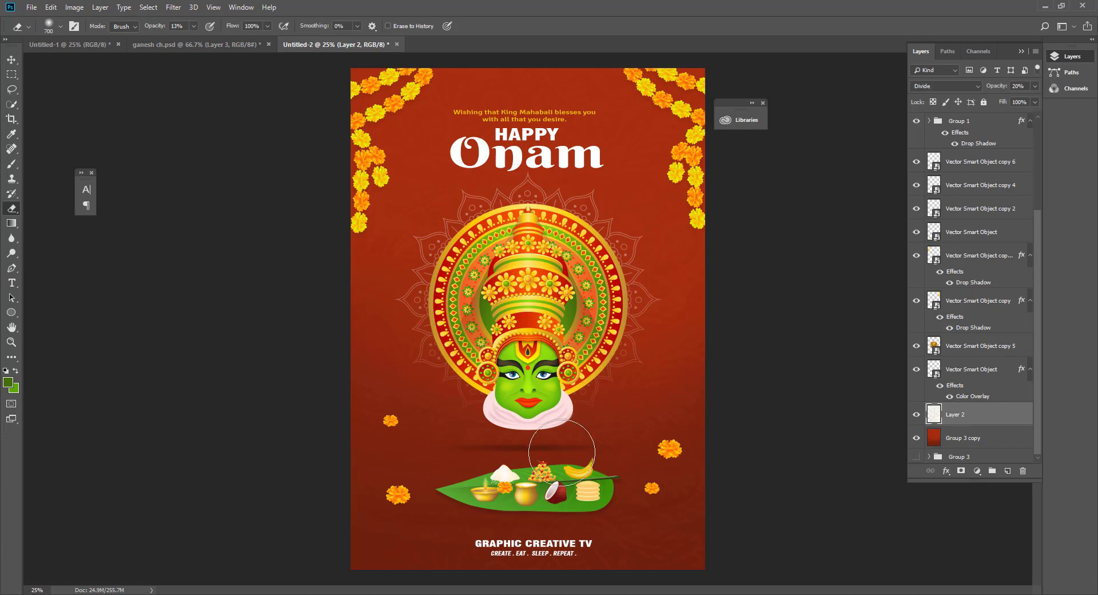
key(bracketright)
key(bracketright)
click(8, 64)
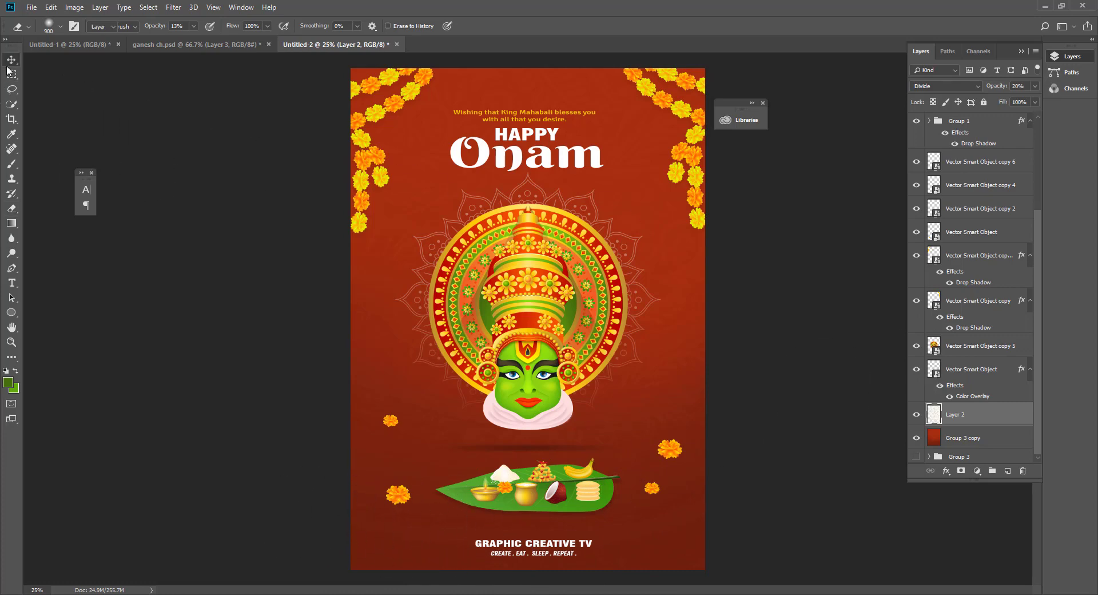
click(278, 312)
click(395, 424)
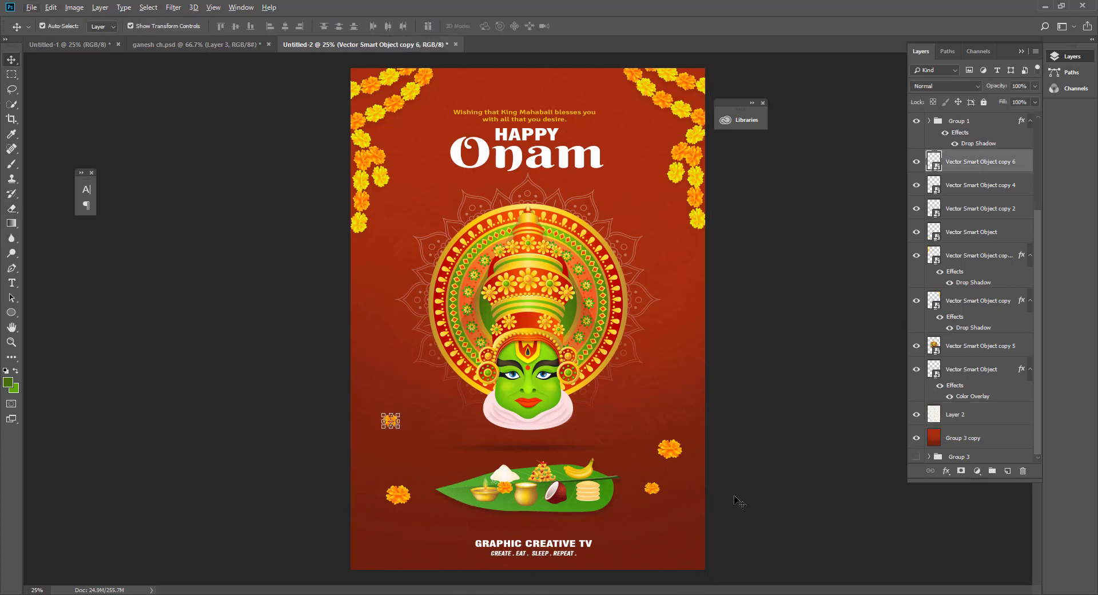
Try a copy of the small left marigold beside the bottom title, then undo it
shift+click(400, 432)
drag(399, 439, 448, 557)
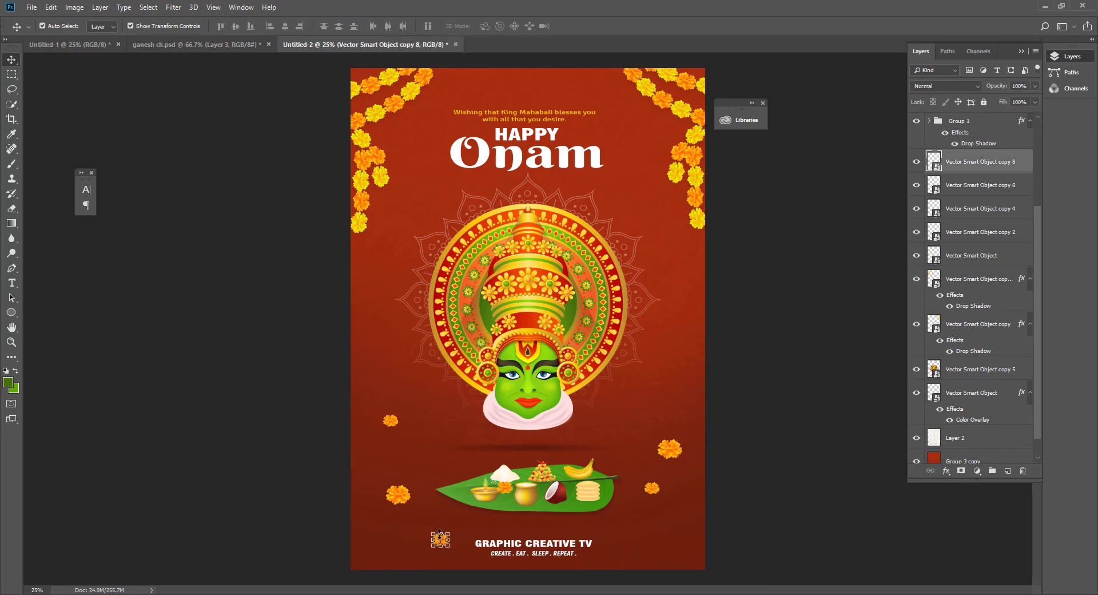
key(ctrl+z)
Preview Hue/Saturation and Brightness/Contrast on the top-right garland, cancelling both
click(698, 197)
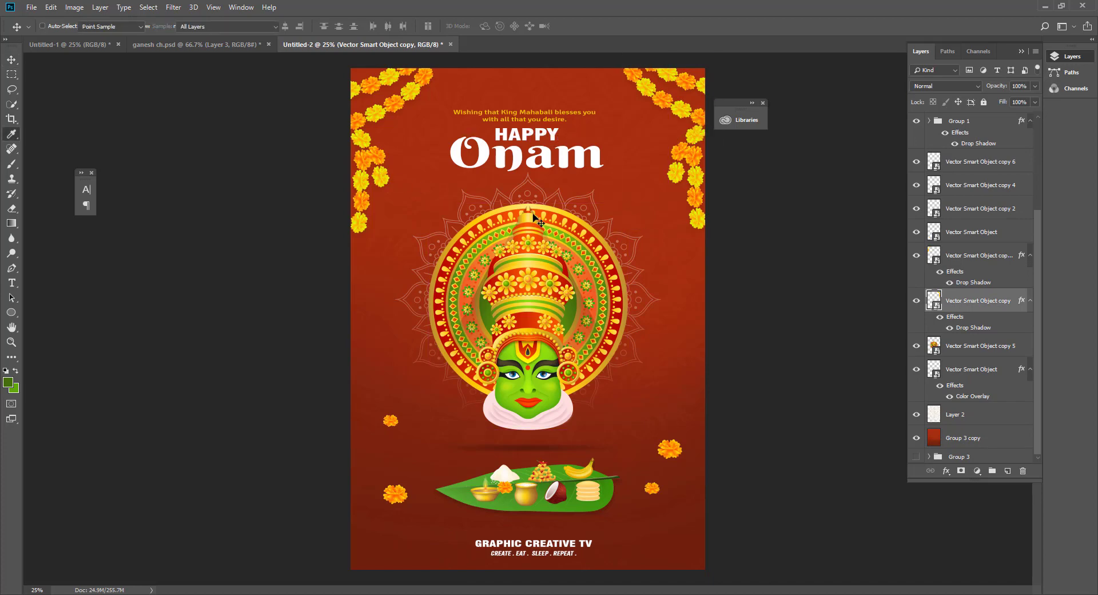
key(ctrl+u)
drag(547, 131, 809, 267)
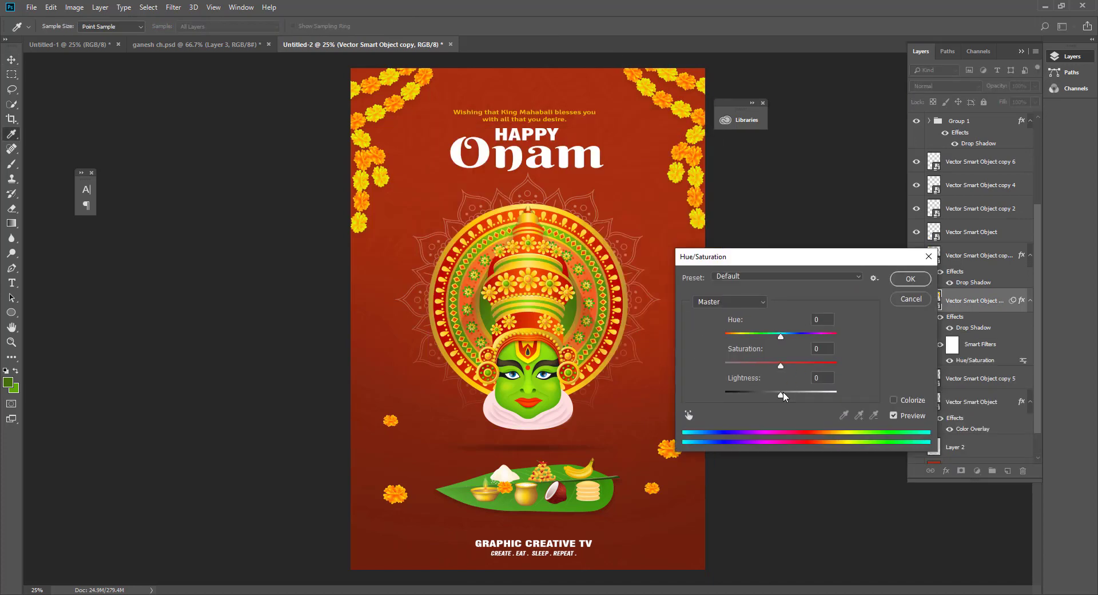
mouse_move(781, 392)
mouse_down()
mouse_move(758, 389)
mouse_move(781, 394)
mouse_up()
click(909, 297)
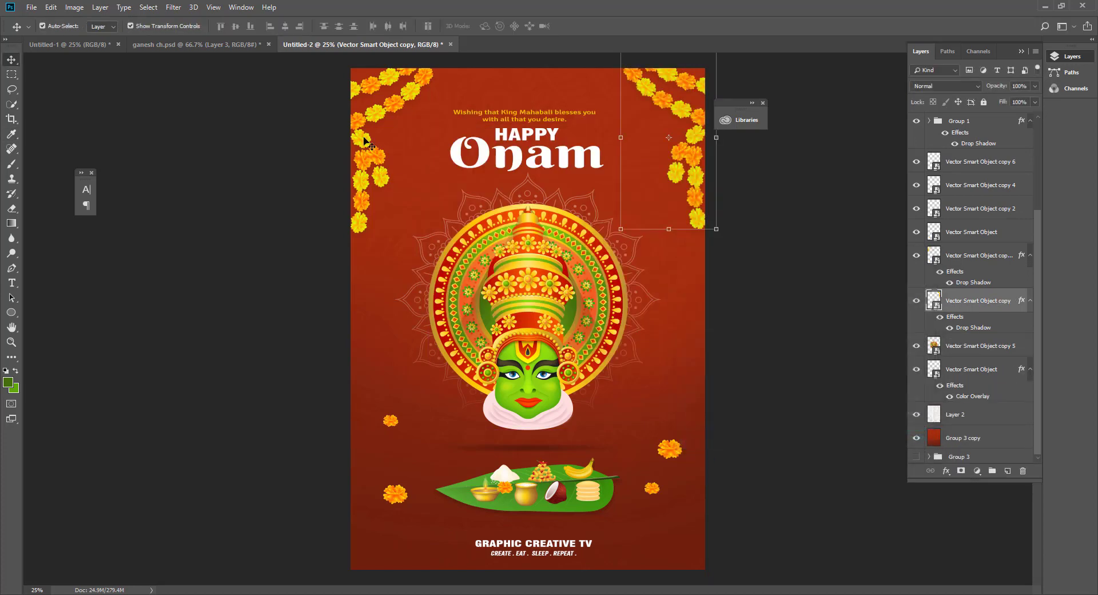
click(74, 7)
mouse_move(92, 37)
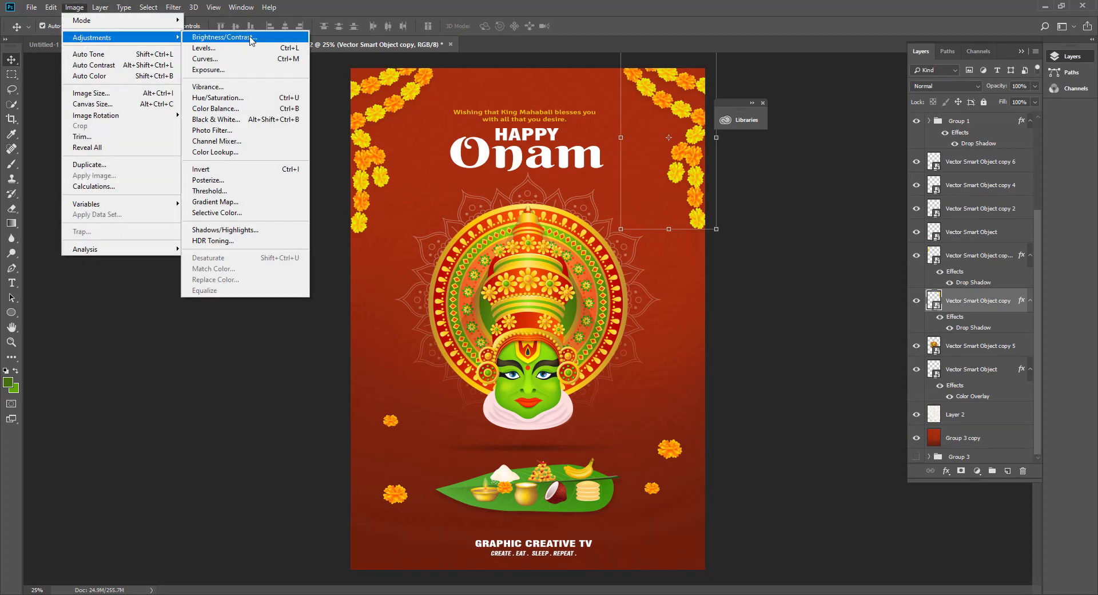
click(229, 38)
drag(520, 186, 487, 186)
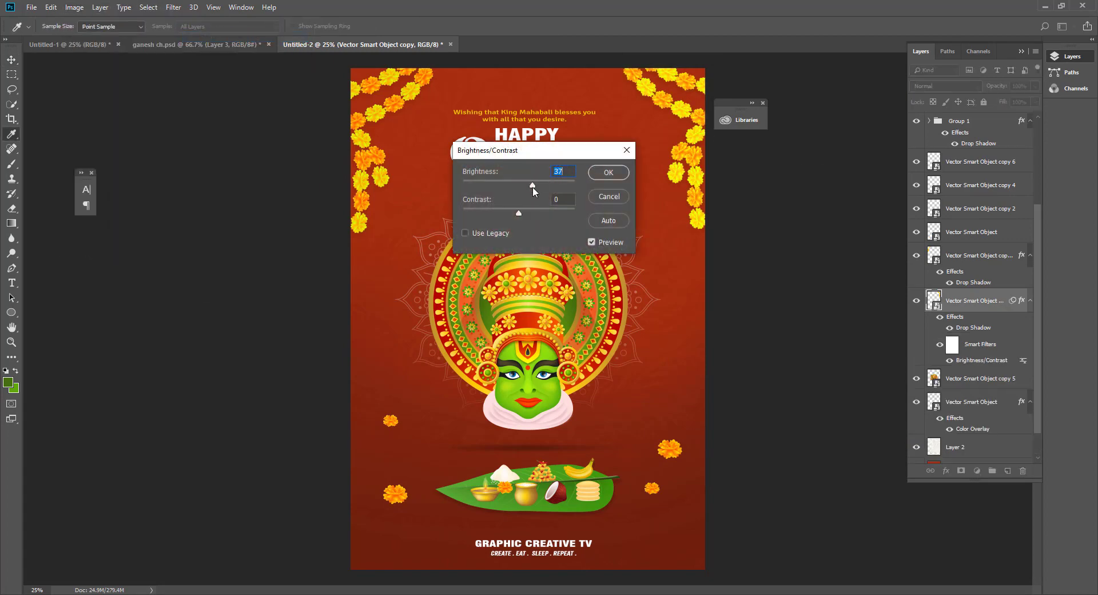
click(610, 195)
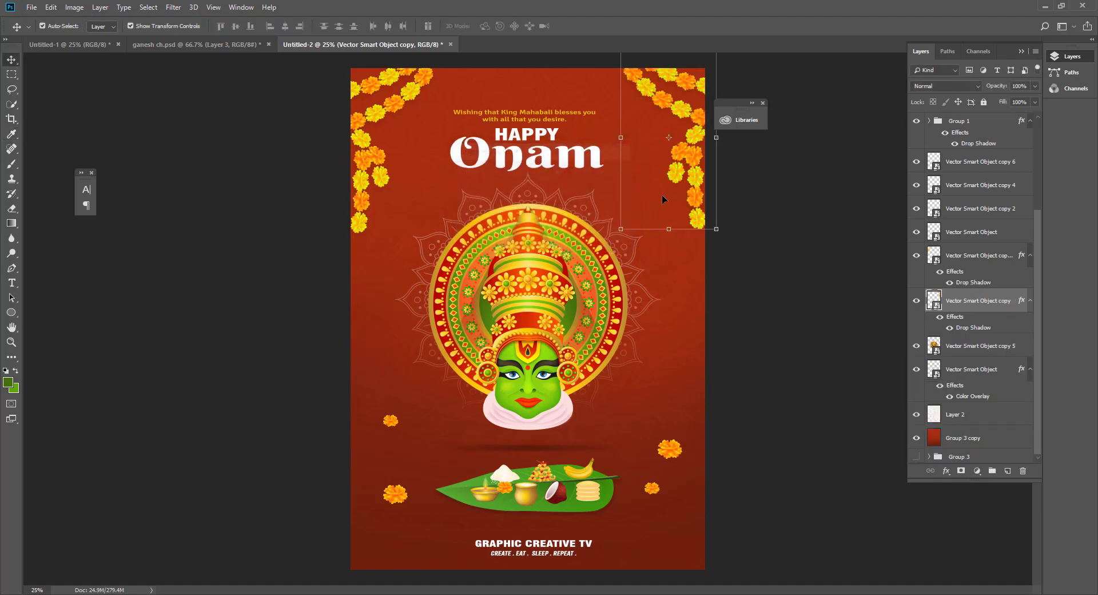
Lower the top-right garland's opacity, then select the top-left garland's opacity value
click(1034, 86)
drag(1032, 100, 1021, 100)
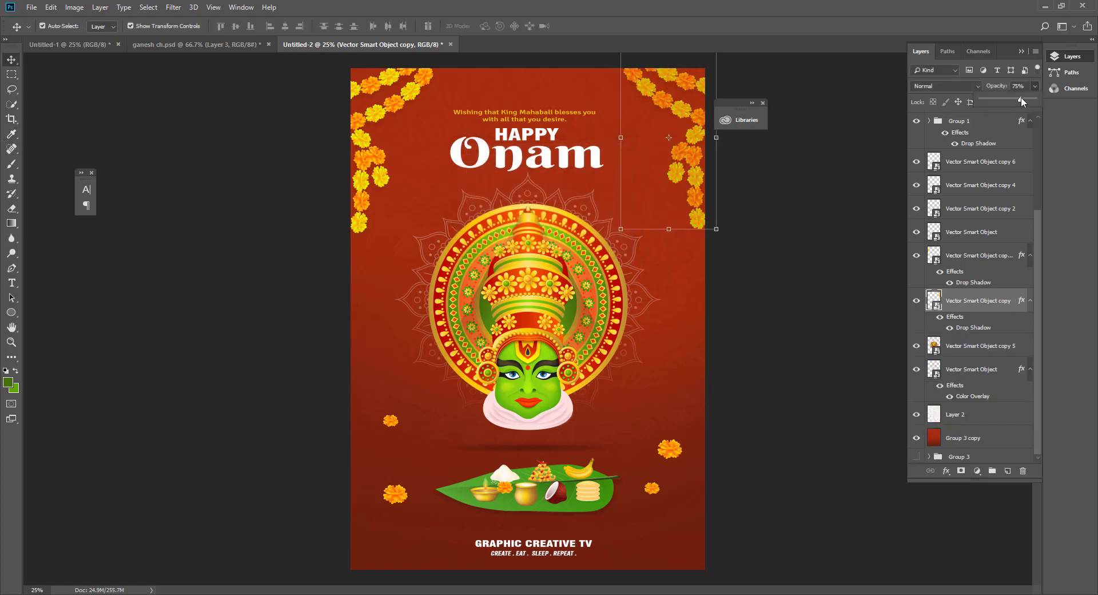
click(389, 143)
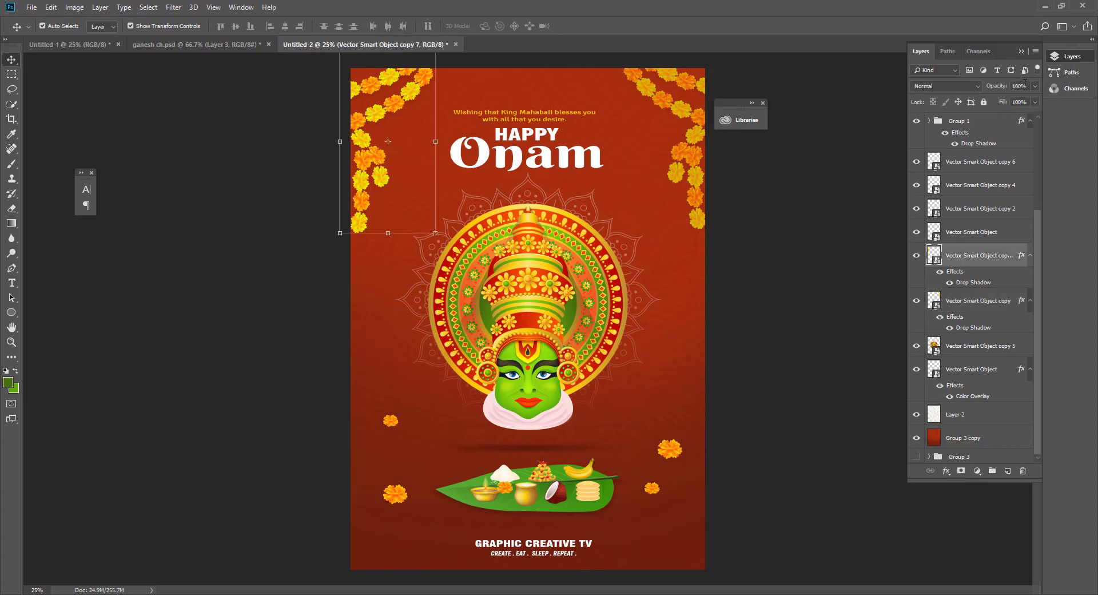
click(1027, 86)
Set the top-left garland to 75% opacity and nudge the greeting line above HAPPY up
text(7)
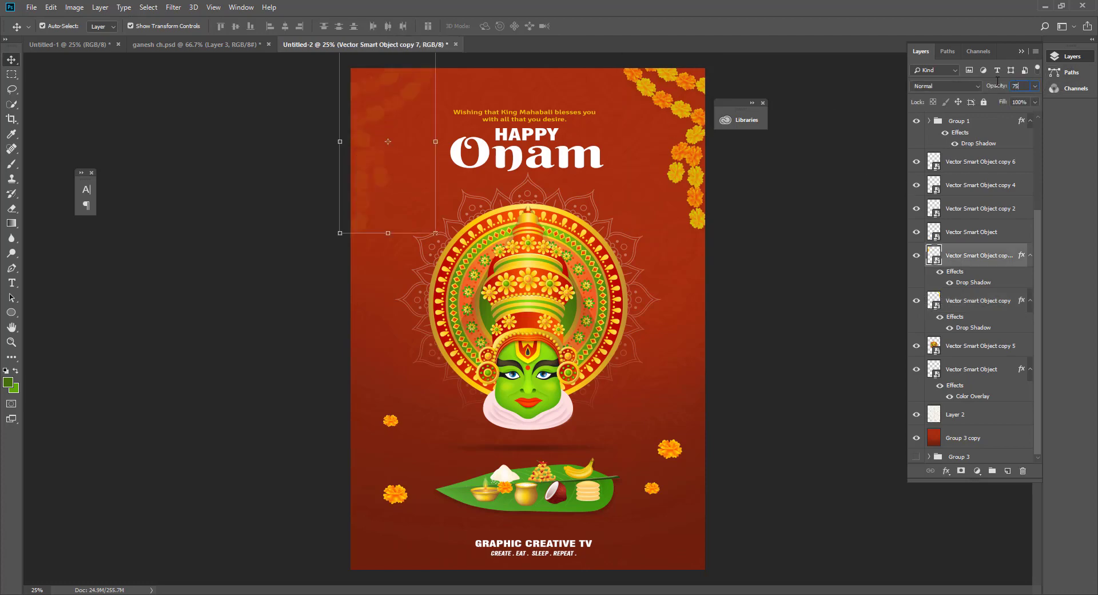
text(5)
click(778, 349)
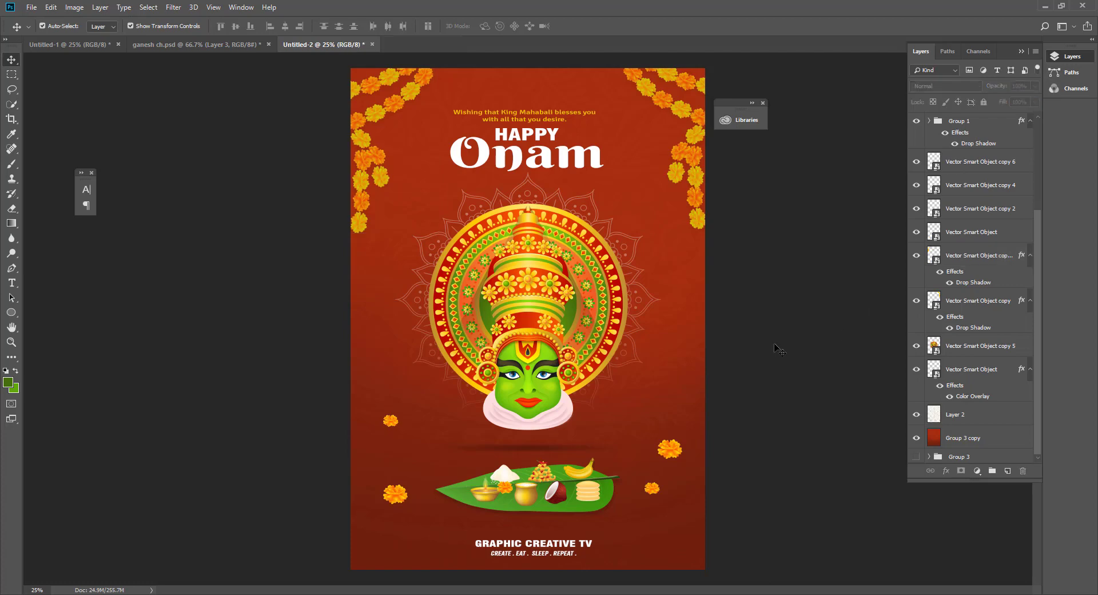
click(531, 165)
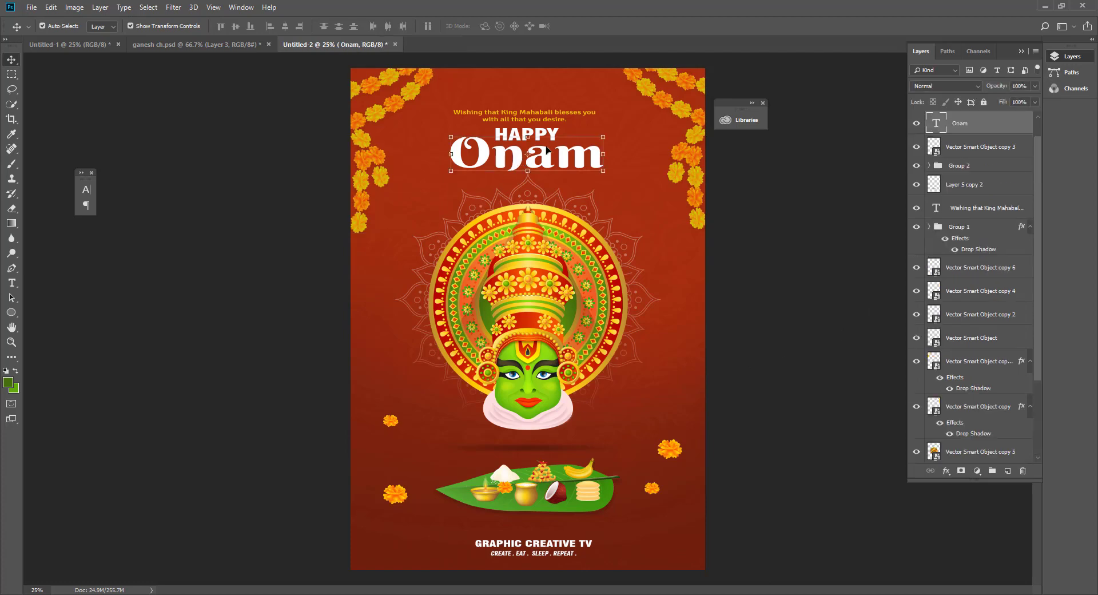
click(540, 122)
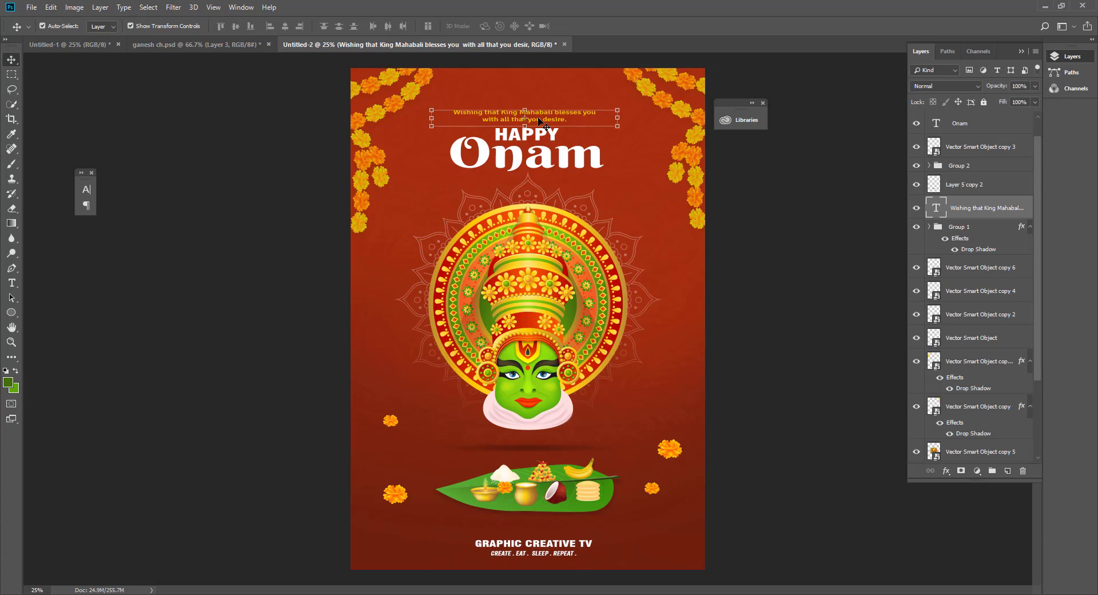
key(Up)
key(Up)
key(Up)
key(Up)
key(Up)
key(Up)
click(769, 317)
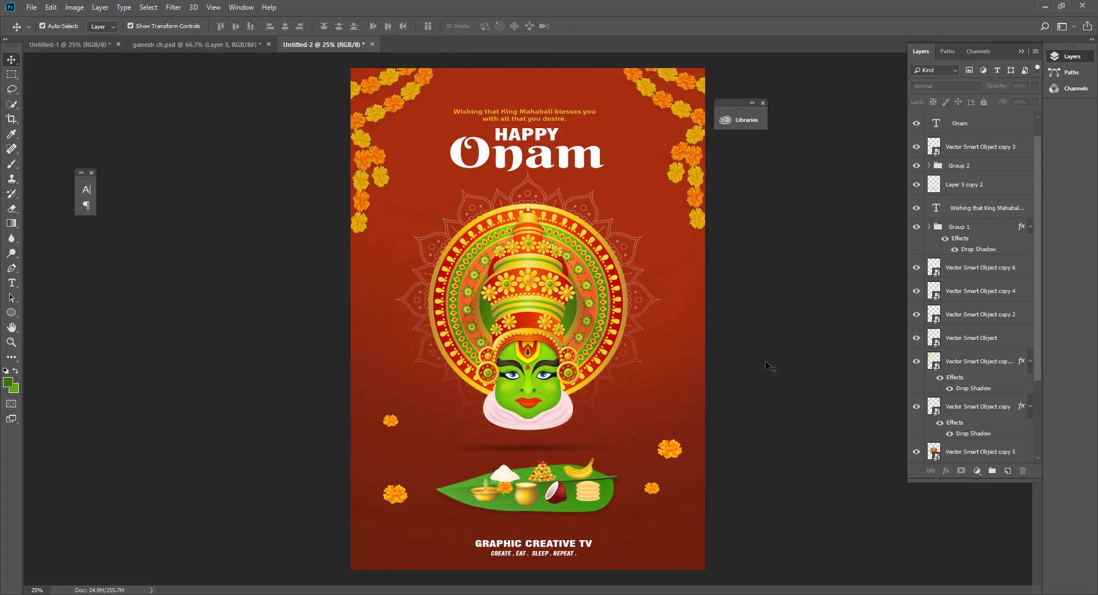
Preview orange, olive and teal hues on the Group 3 copy background, then cancel
scroll(951, 438, down, 4)
click(952, 438)
key(ctrl+u)
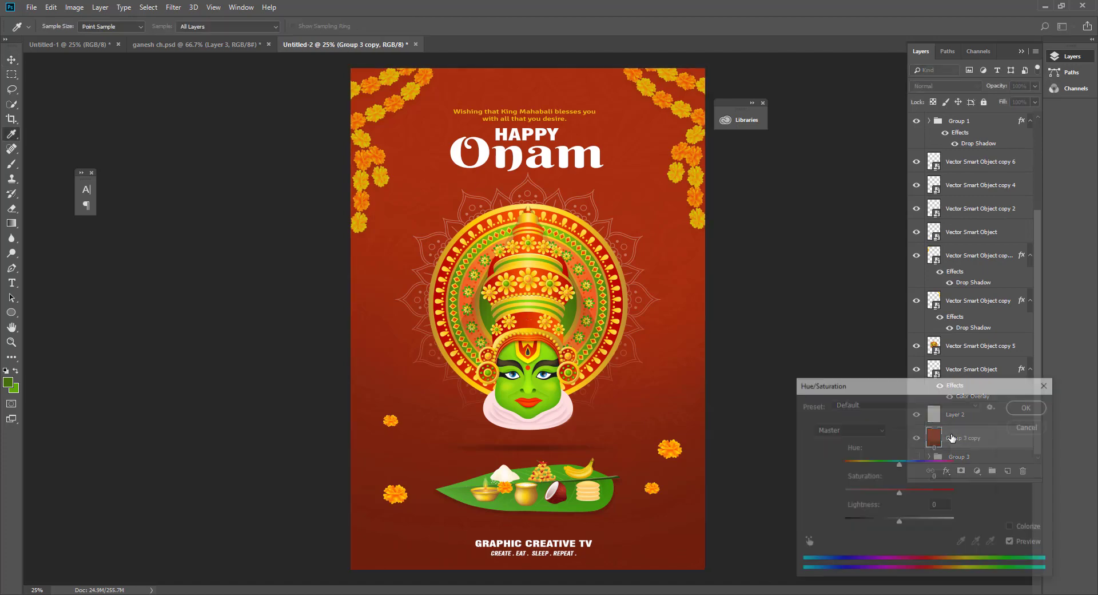
drag(900, 462, 914, 462)
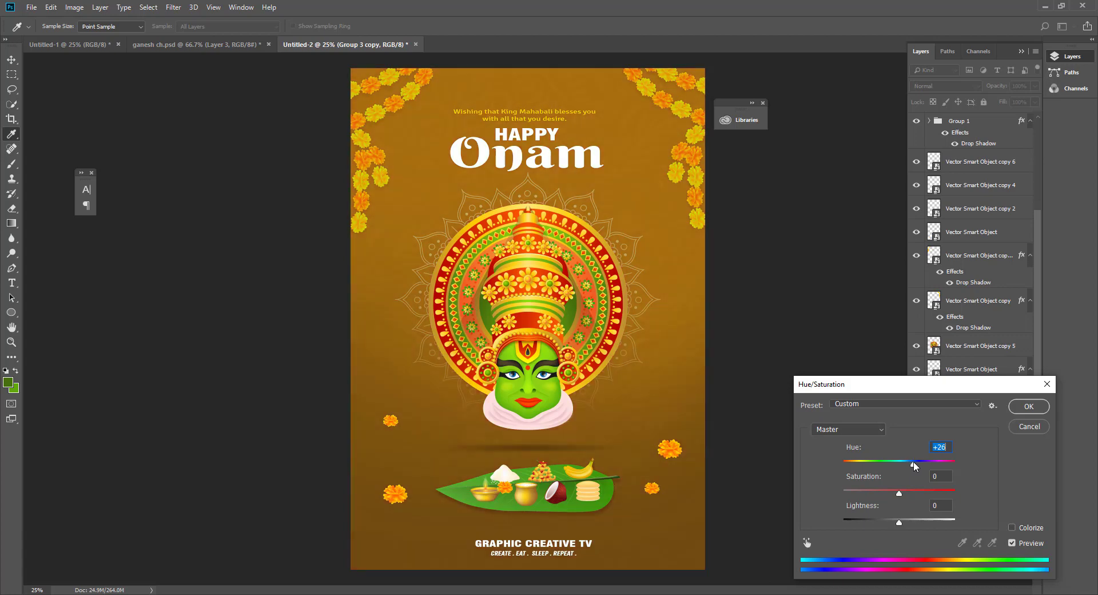
drag(914, 460, 951, 460)
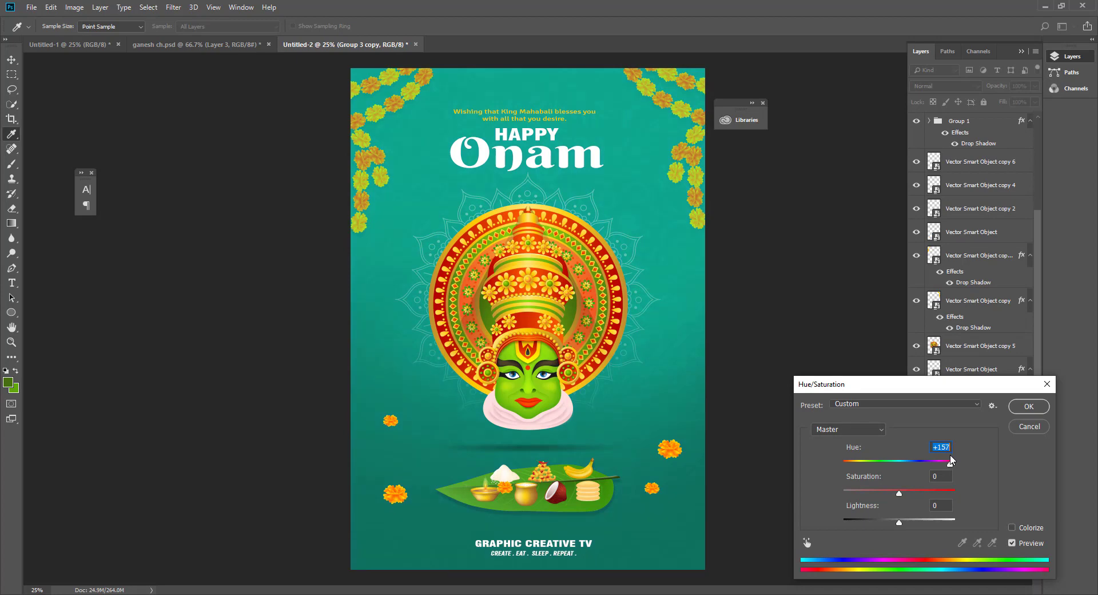
drag(952, 459, 954, 458)
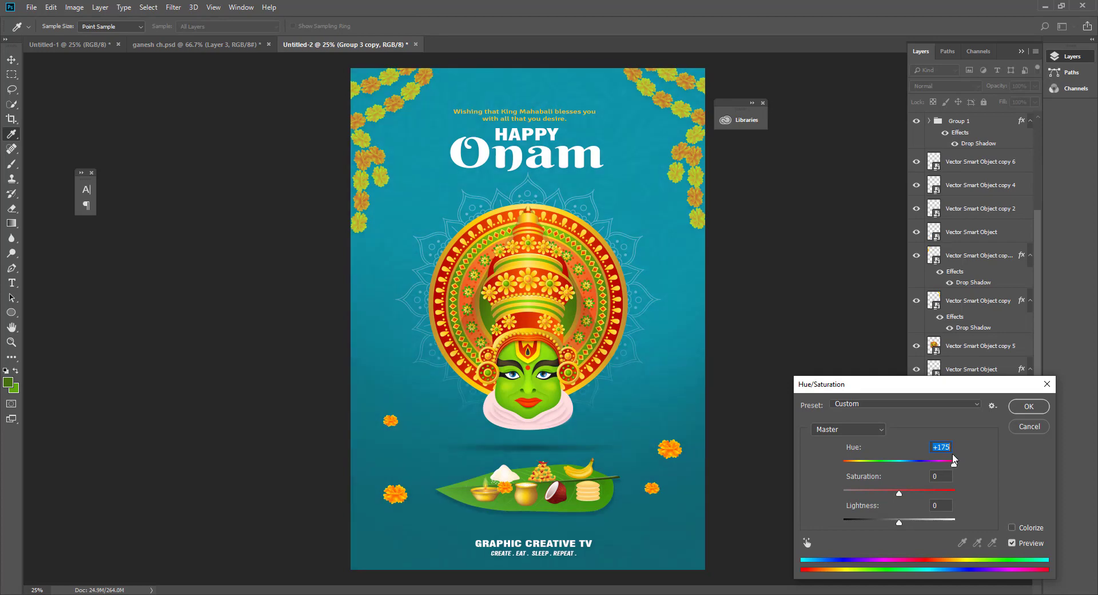
click(1019, 426)
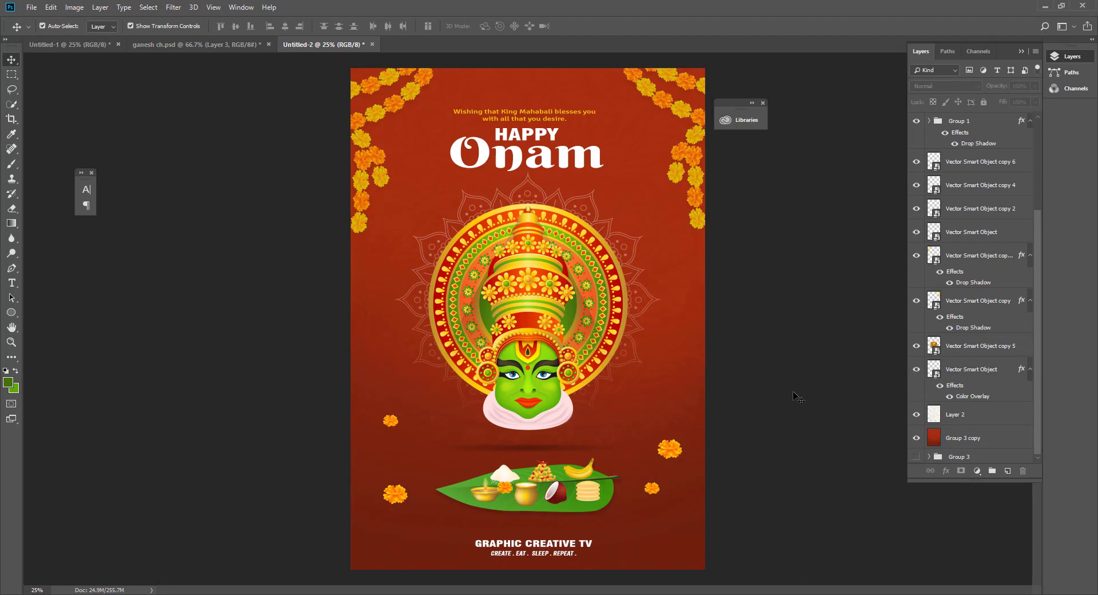
Lower the background texture layer's opacity to 9%
click(647, 133)
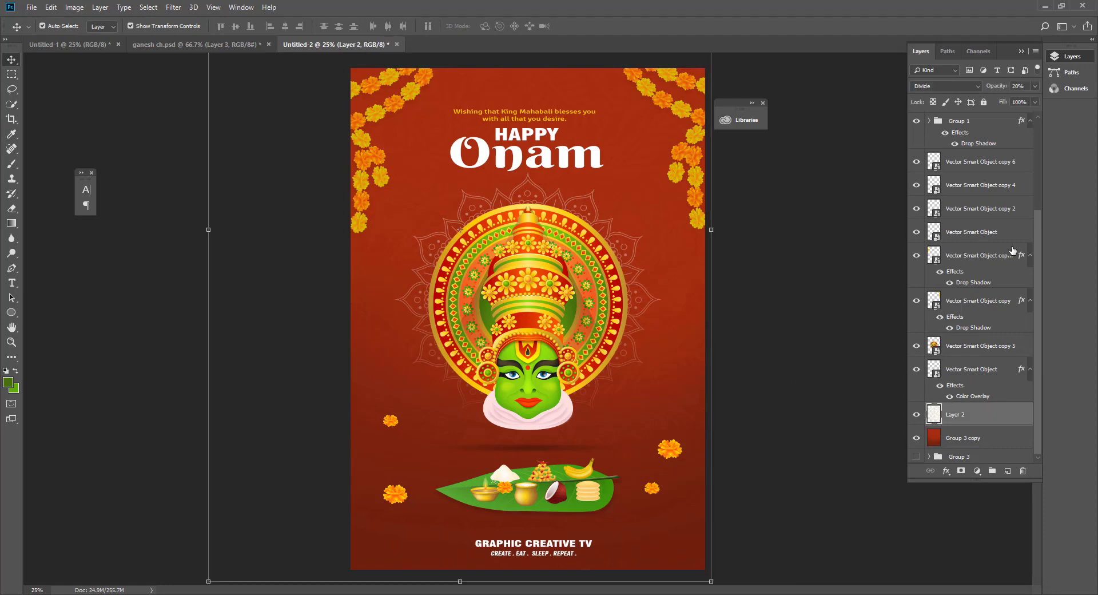
click(1034, 86)
drag(992, 99, 986, 99)
click(738, 309)
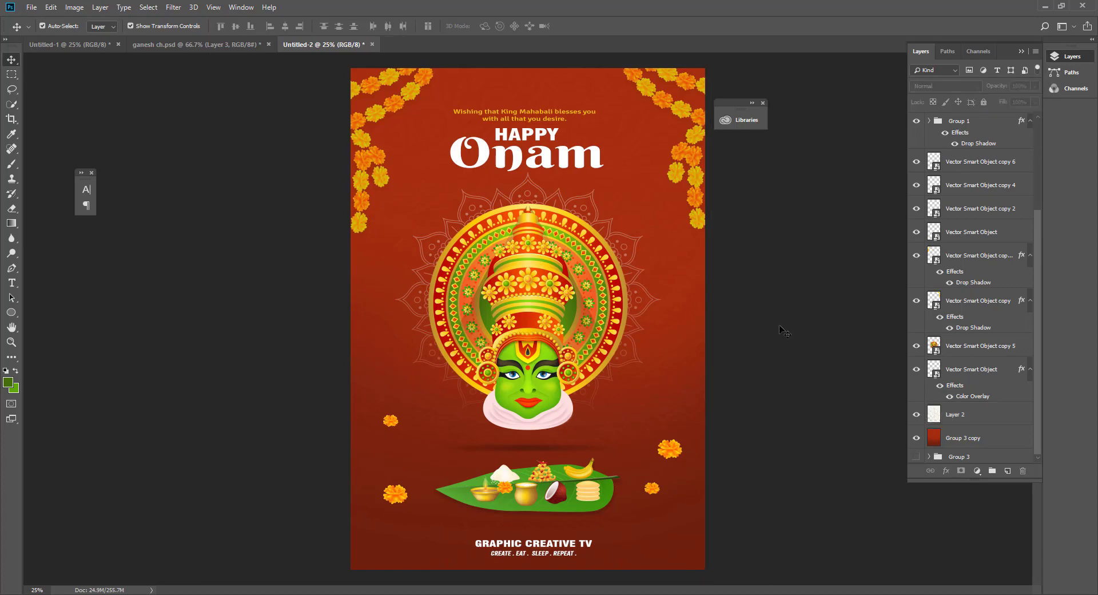
Raise the top-left garland to 84% and the top-right garland to 83% opacity
click(381, 182)
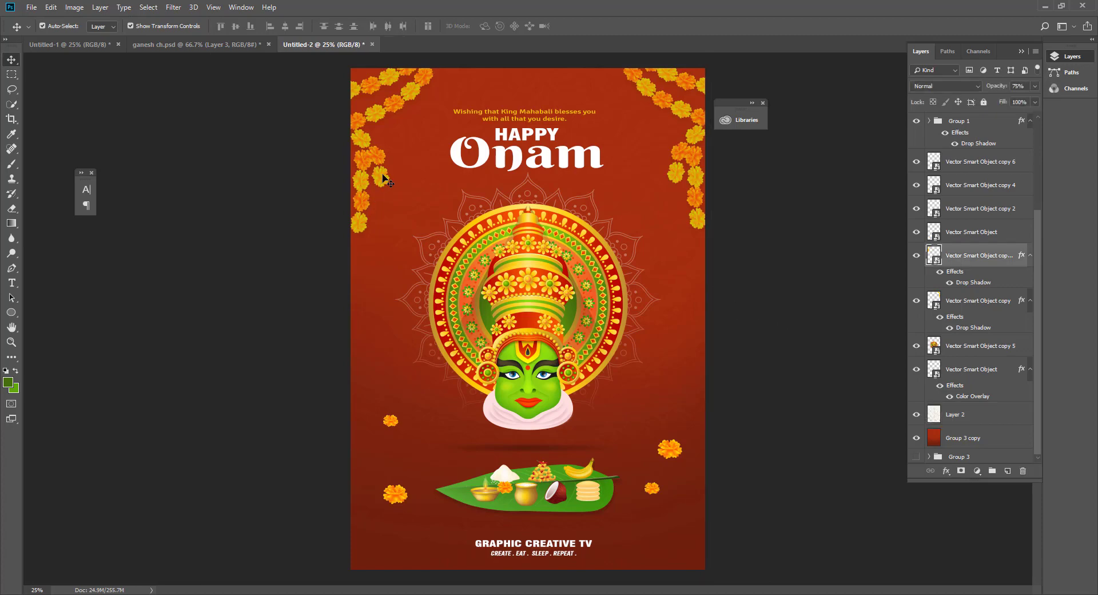
click(1035, 87)
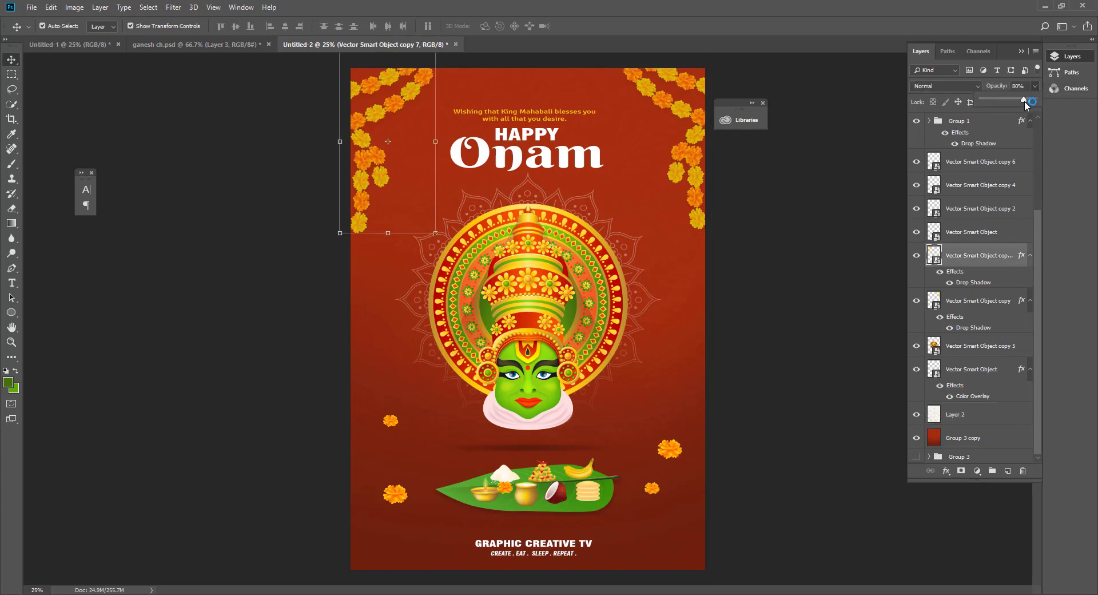
drag(1024, 101, 1026, 102)
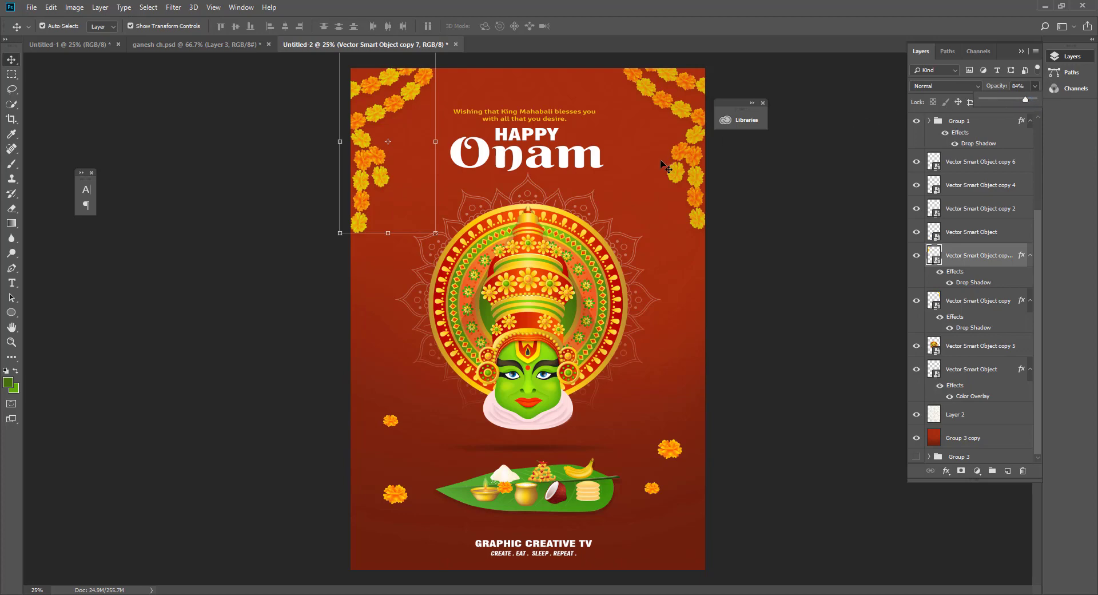
click(665, 166)
click(1034, 86)
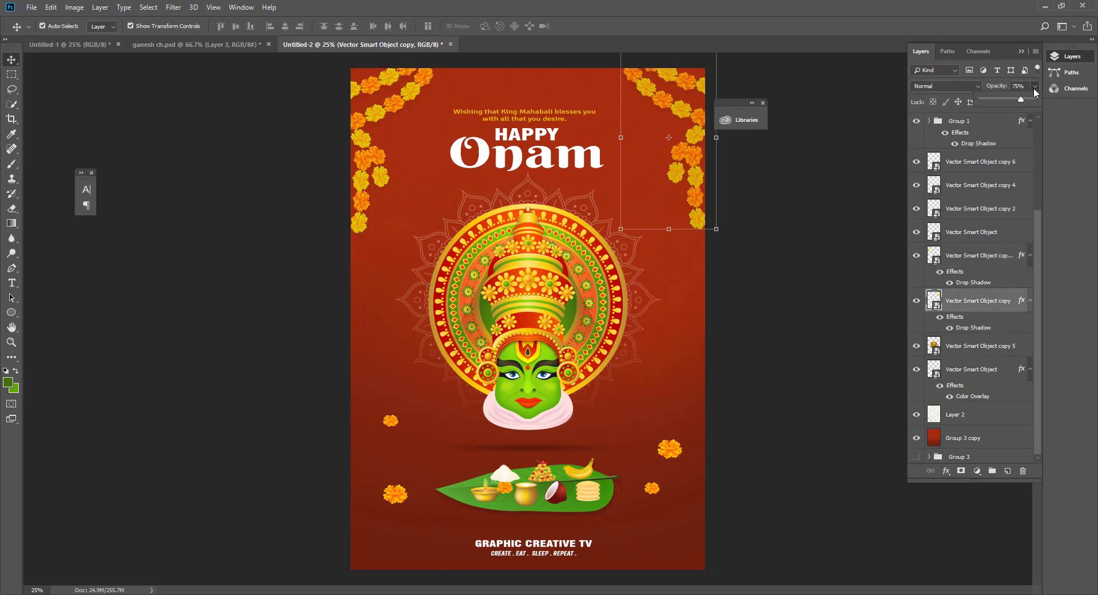
drag(1023, 95, 1024, 96)
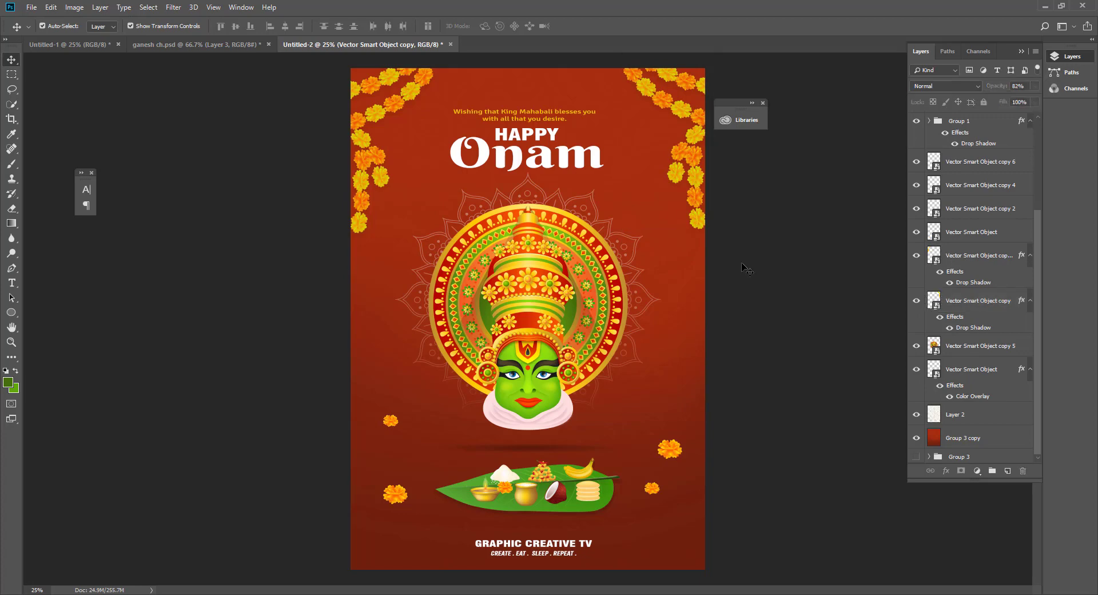
click(916, 300)
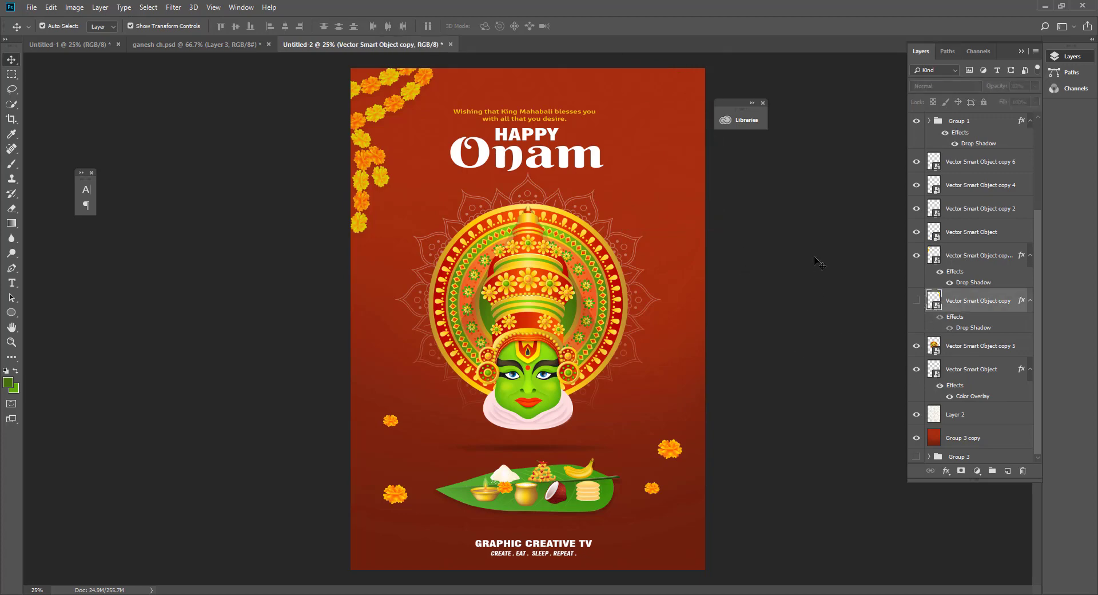
click(916, 300)
click(718, 293)
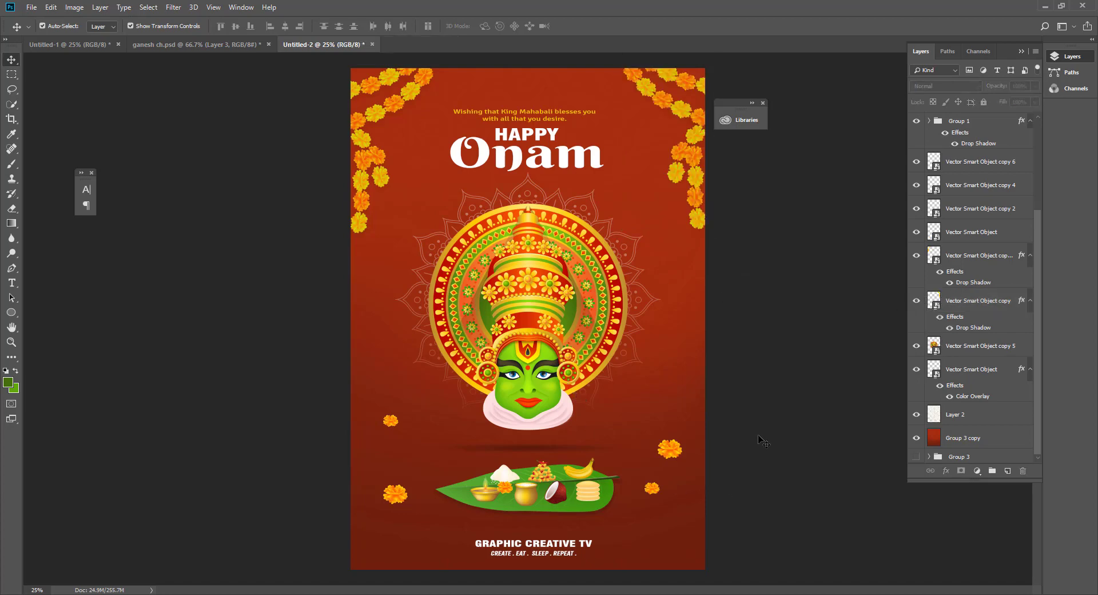
Test moving both garlands down the poster, then undo to keep them in the corners
mouse_move(379, 173)
mouse_down()
mouse_move(380, 431)
mouse_move(362, 432)
mouse_up()
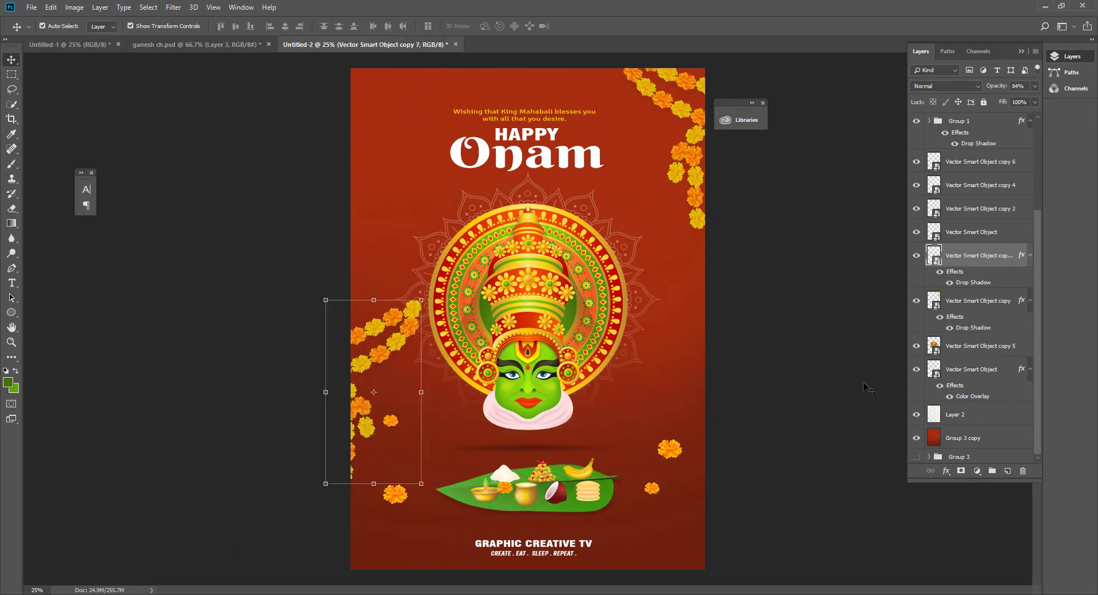
click(915, 255)
mouse_move(706, 150)
mouse_down()
mouse_move(718, 309)
mouse_move(825, 383)
mouse_up()
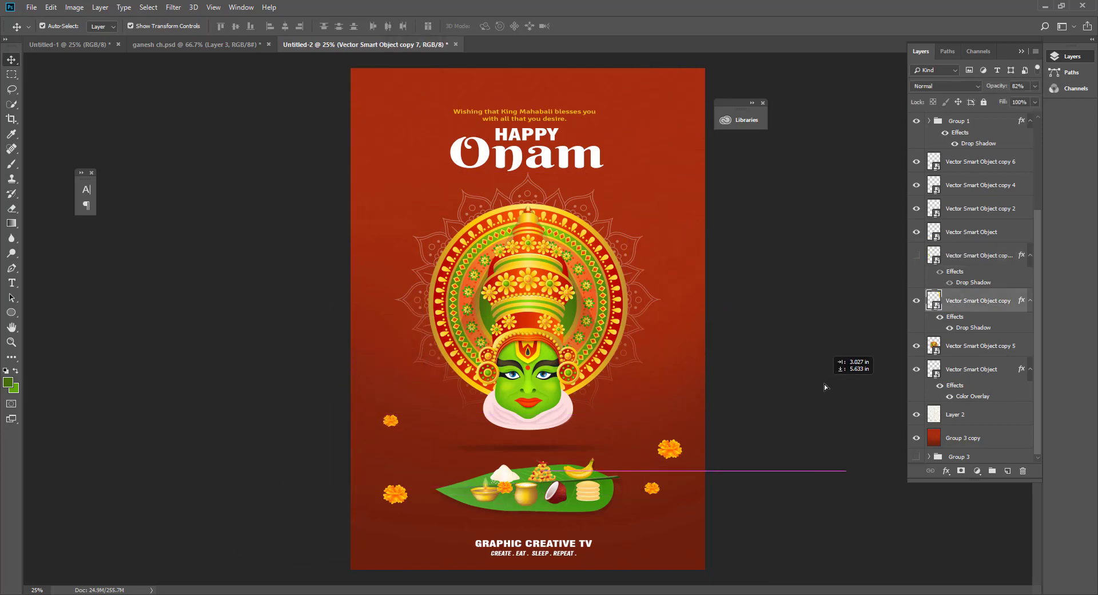
key(ctrl+z)
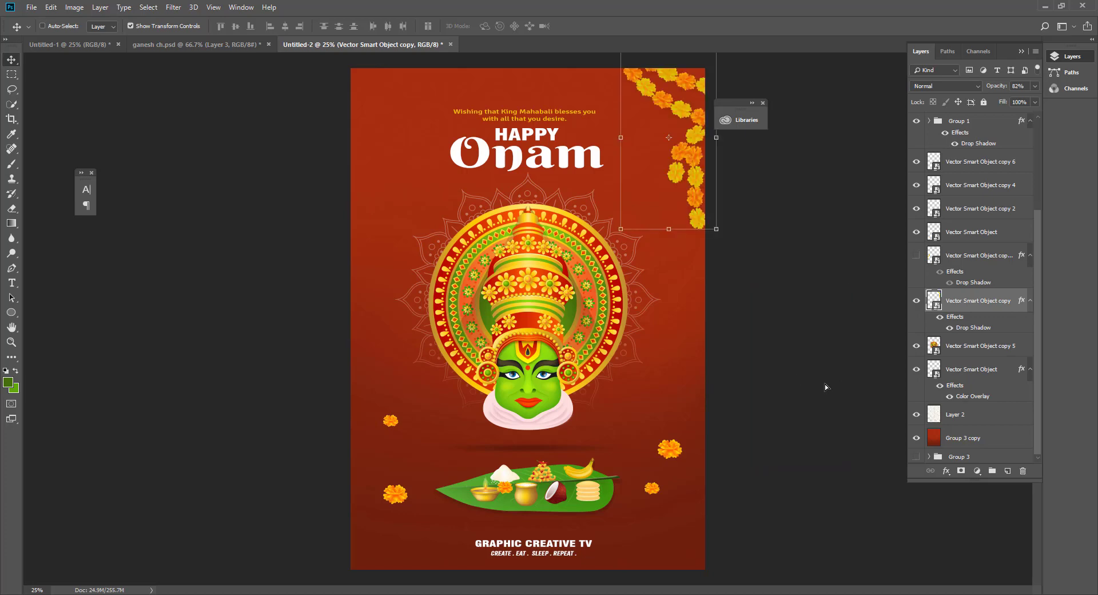
key(ctrl+z)
ctrl+click(801, 334)
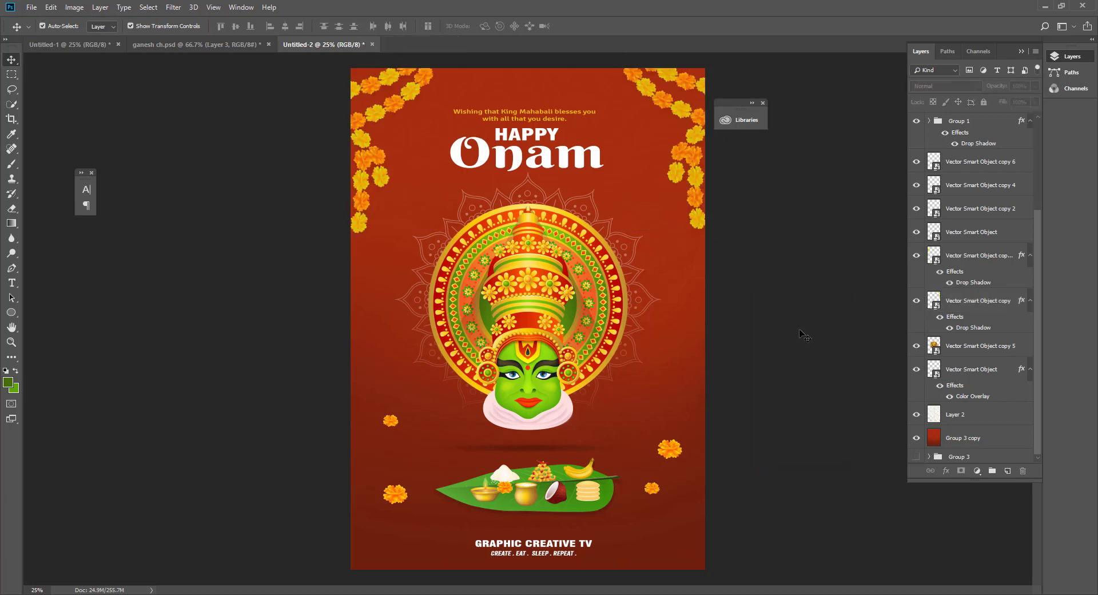
click(703, 186)
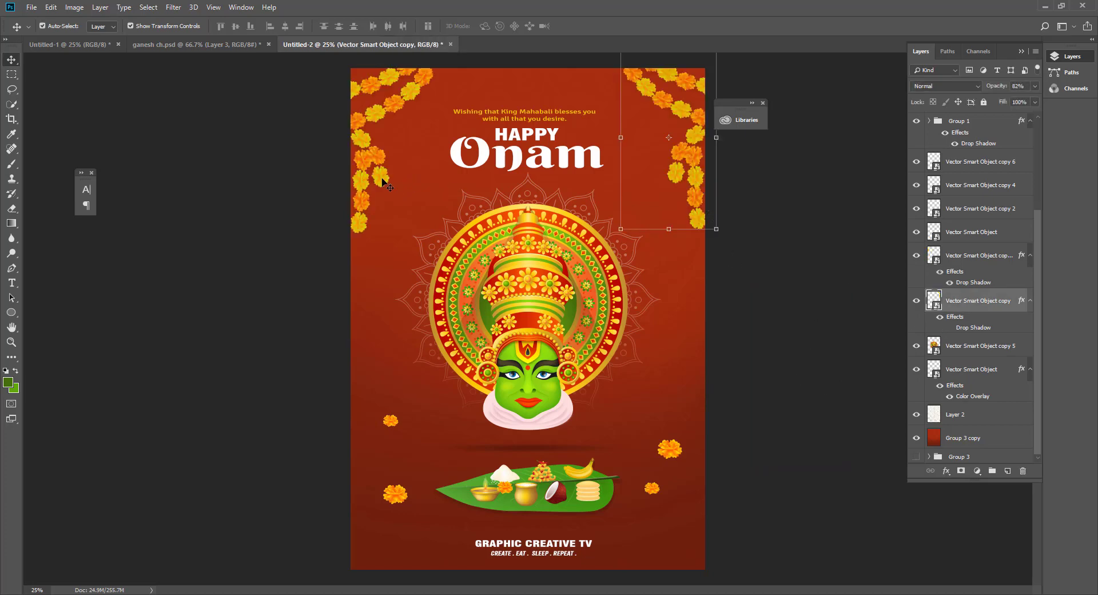
click(804, 326)
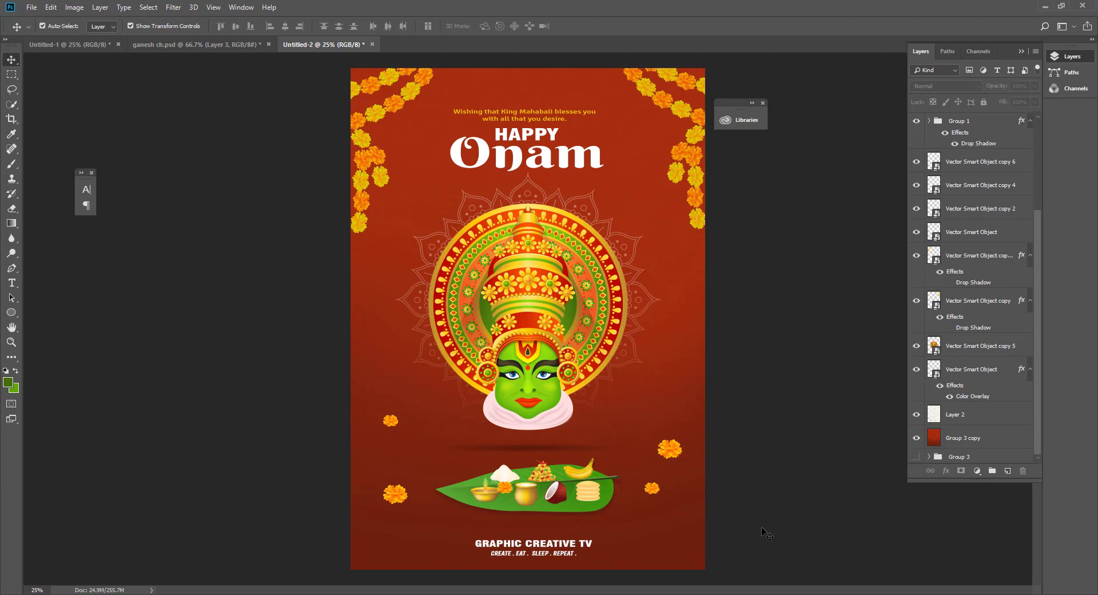
key(f)
key(f)
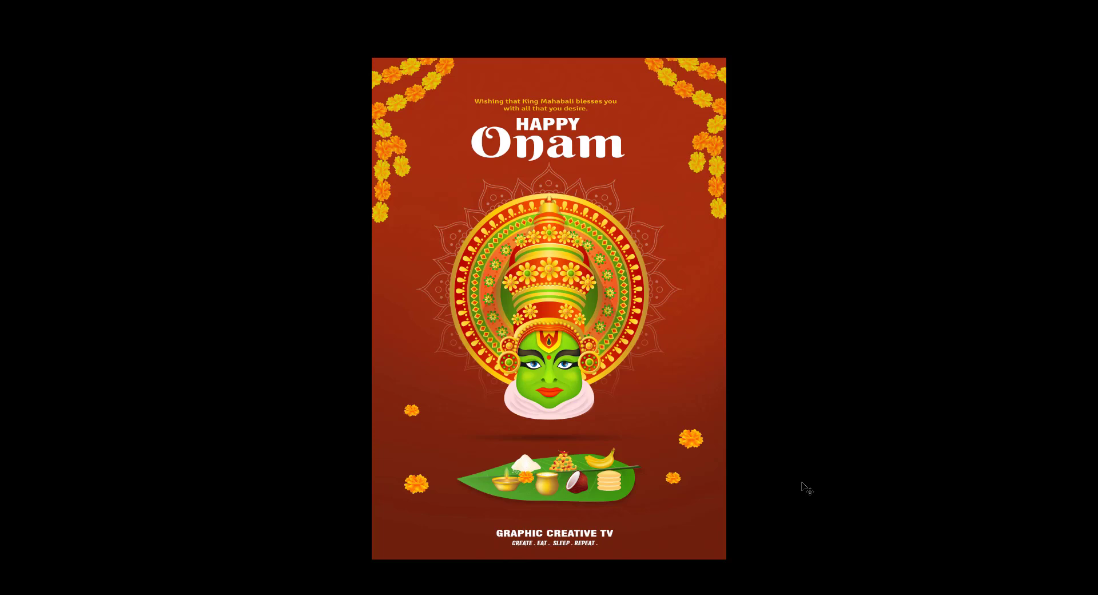
key(f)
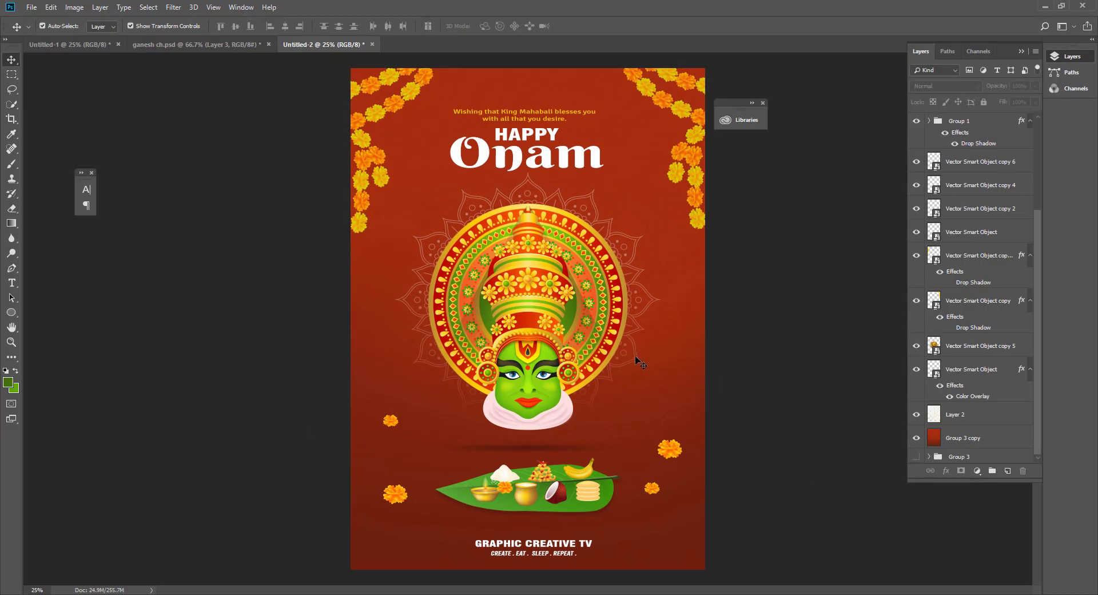
Try moving the mandala down the poster, then undo the move
mouse_move(638, 362)
mouse_down()
mouse_move(561, 587)
mouse_move(650, 592)
mouse_up()
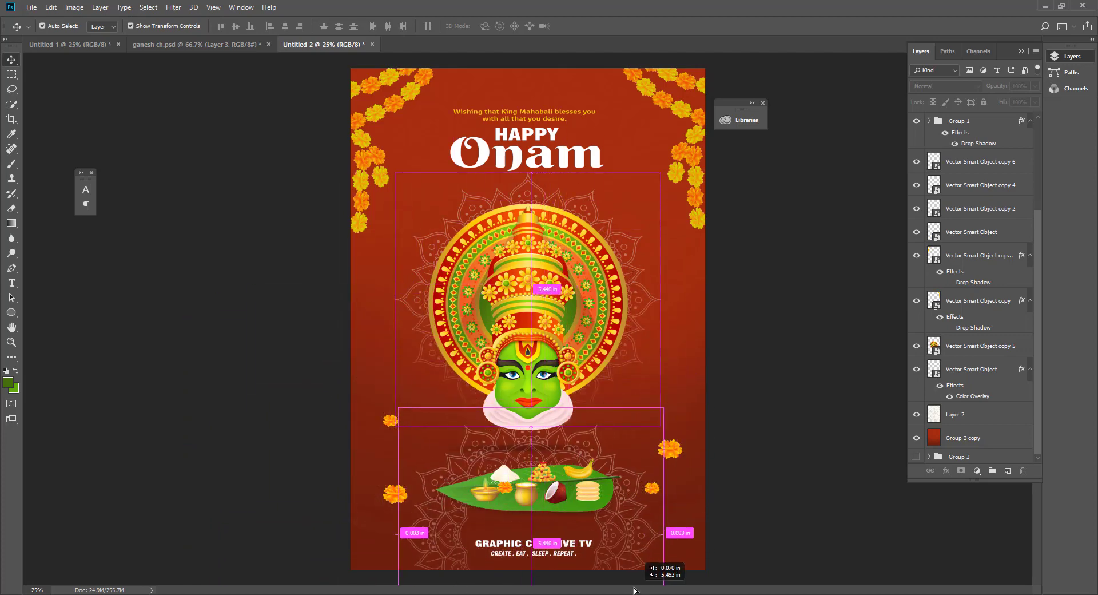
drag(650, 593, 678, 504)
key(ctrl+z)
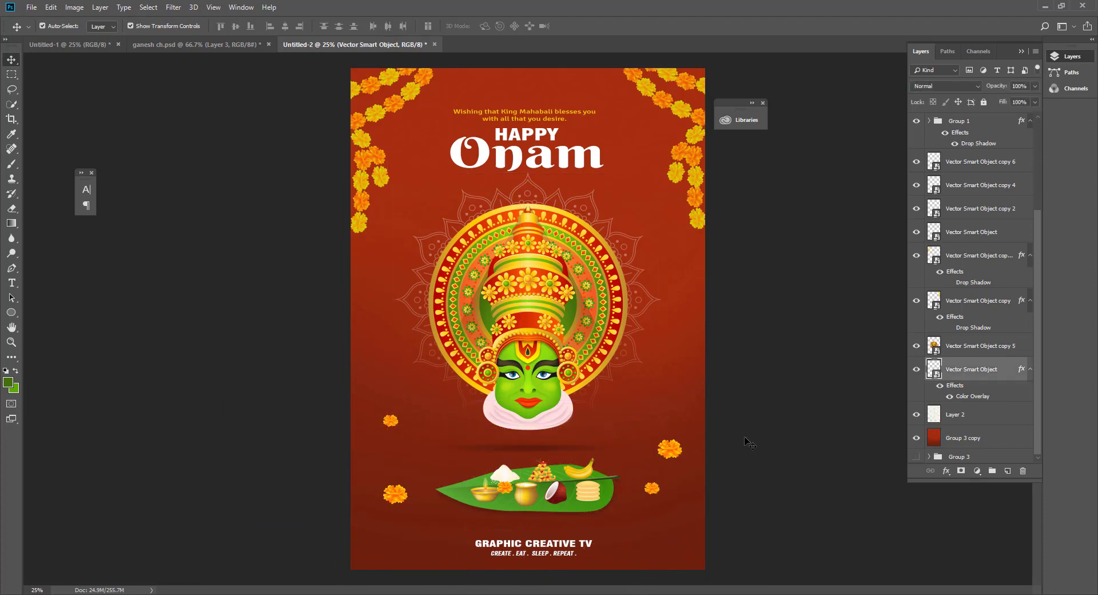
click(743, 440)
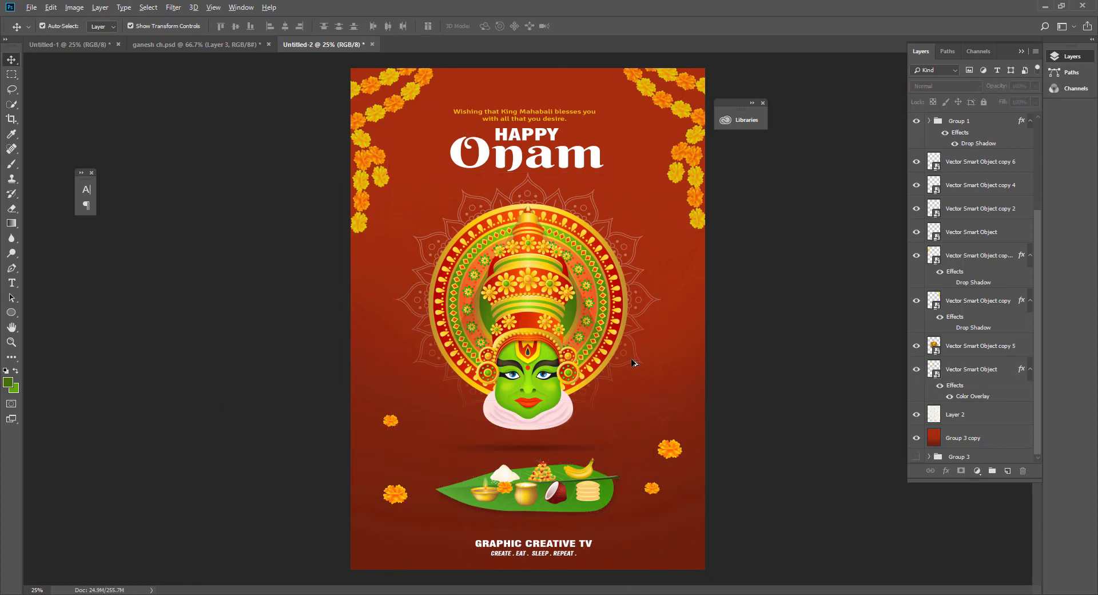
Duplicate the mandala lower on the poster, nudge it down-left and fade its opacity
drag(632, 364, 646, 558)
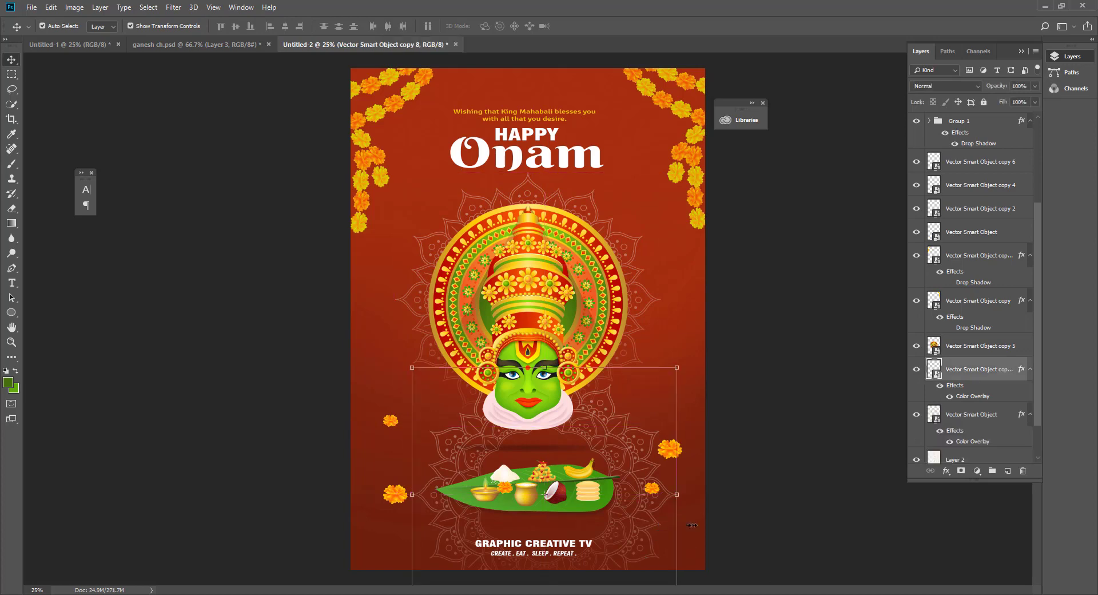
key(shift+Down)
key(shift+Down)
key(shift+Down)
key(shift+Down)
key(shift+Down)
key(shift+Down)
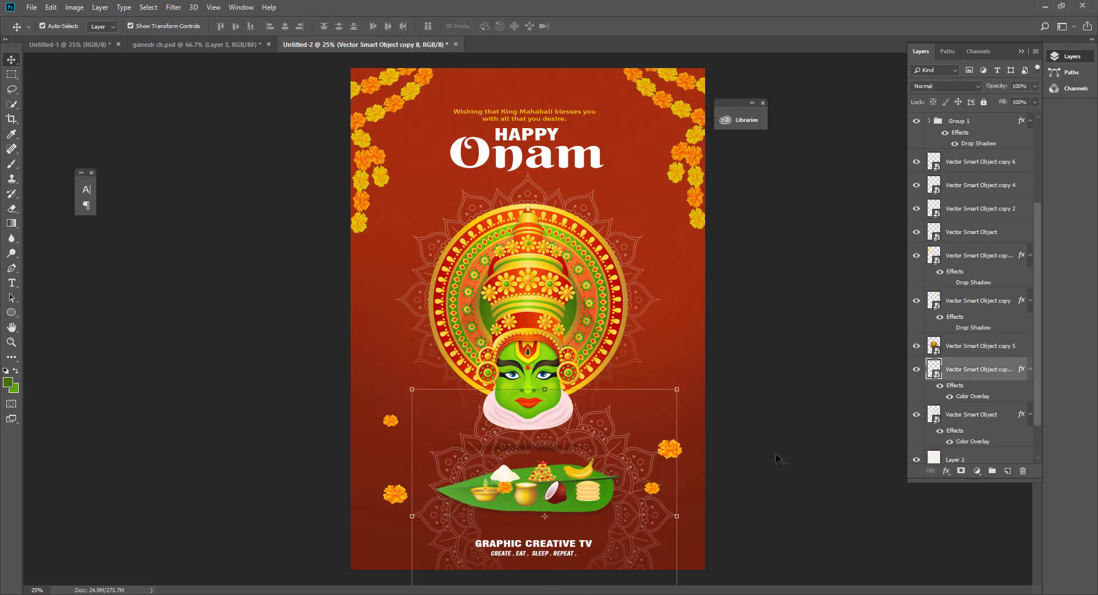
key(shift+Down)
key(shift+Down)
key(shift+Down)
key(shift+Down)
key(shift+Down)
key(shift+Down)
key(shift+Down)
key(shift+Down)
key(shift+Down)
key(shift+Down)
key(shift+Down)
key(shift+Down)
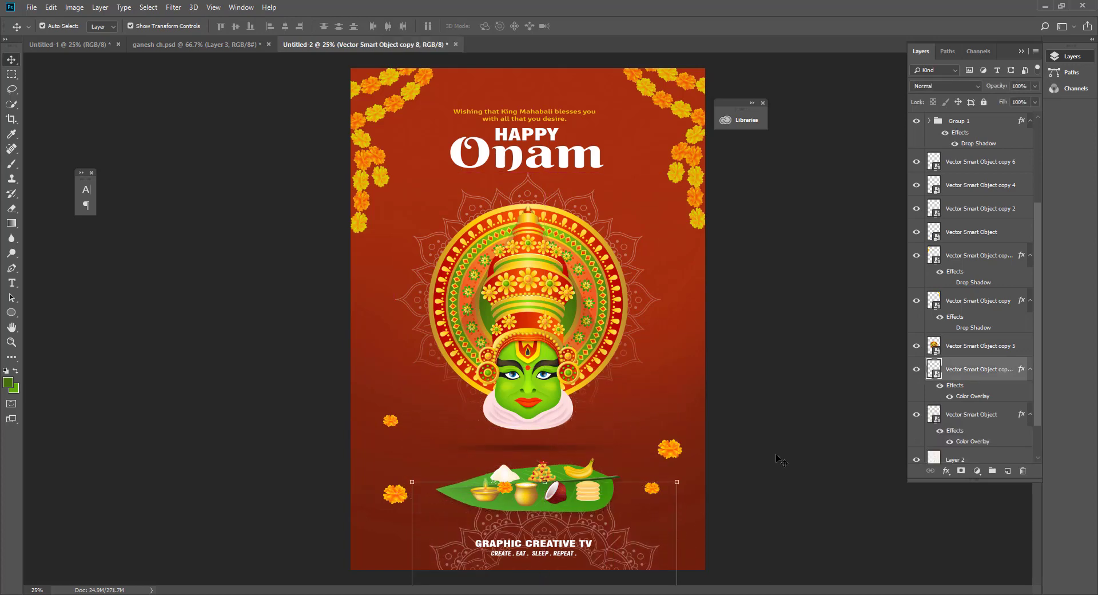
key(shift+Down)
key(shift+Down)
key(shift+Down)
key(shift+Down)
key(shift+Down)
key(shift+Down)
key(shift+Down)
key(shift+Down)
key(shift+Down)
key(shift+Down)
key(shift+Down)
key(shift+Down)
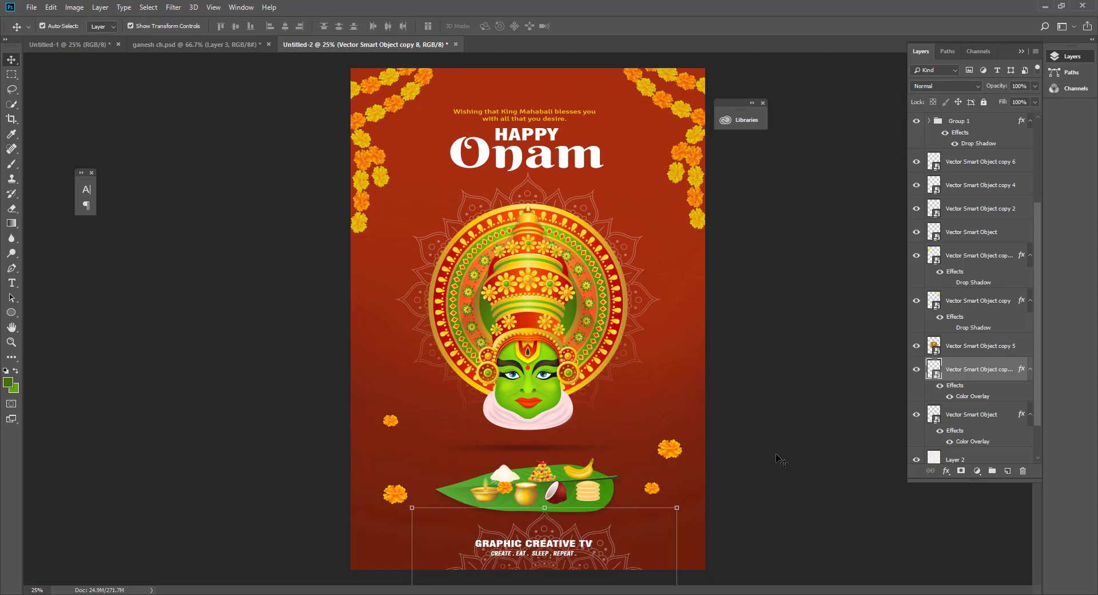
key(shift+Left)
key(shift+Left)
key(shift+Left)
key(shift+Left)
key(shift+Left)
key(shift+Left)
key(shift+Left)
key(shift+Left)
key(shift+Left)
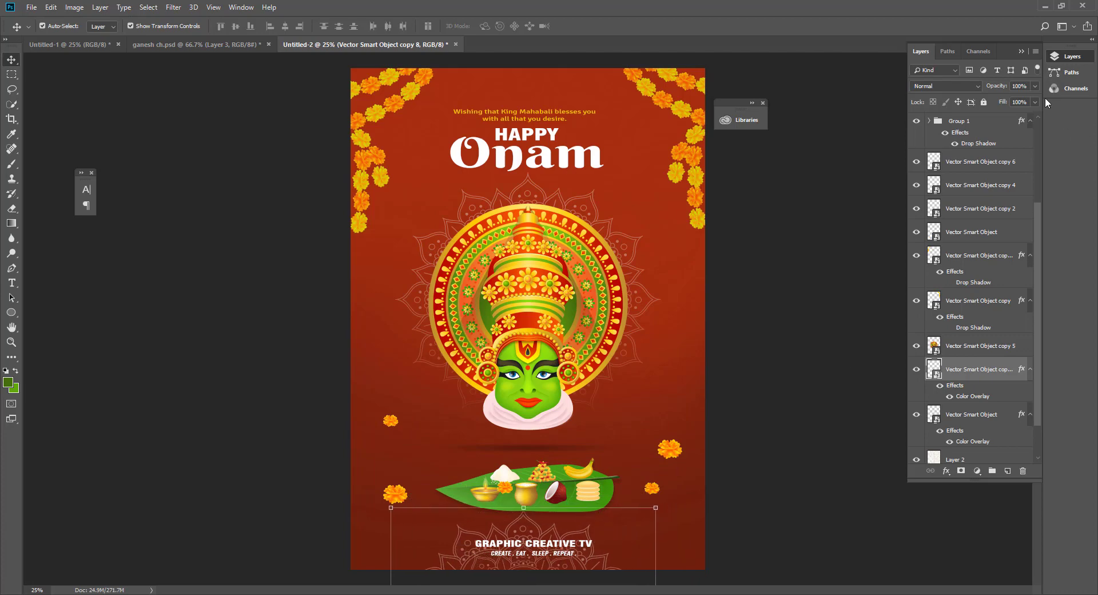
click(1035, 86)
drag(1015, 101, 1002, 101)
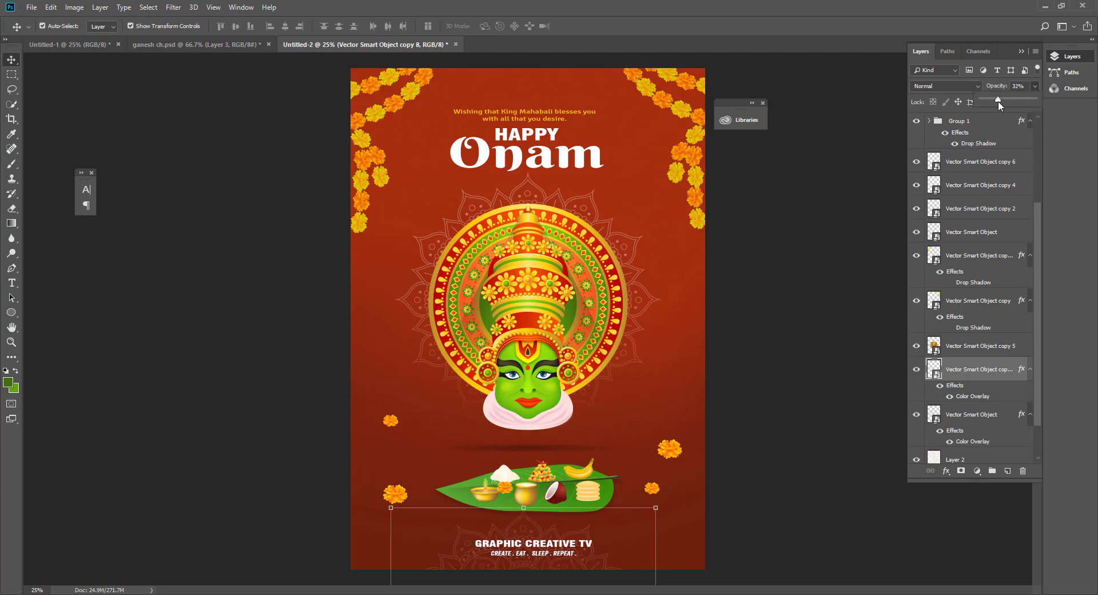
click(810, 433)
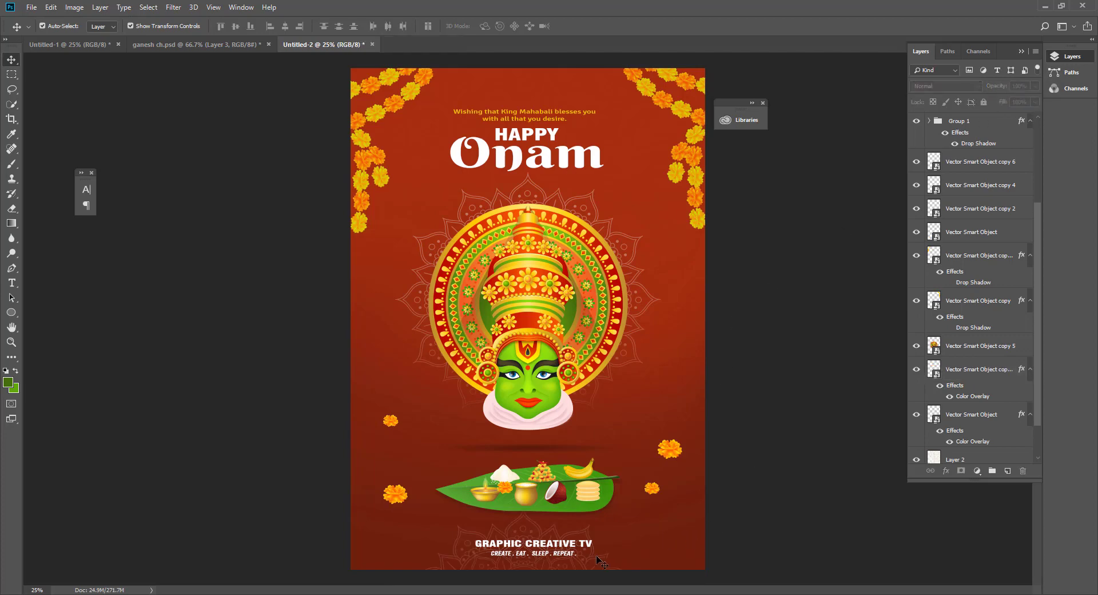
Place faint mandala copies in the bottom-right and bottom-left corners; nudge the small marigold up
drag(603, 561, 681, 543)
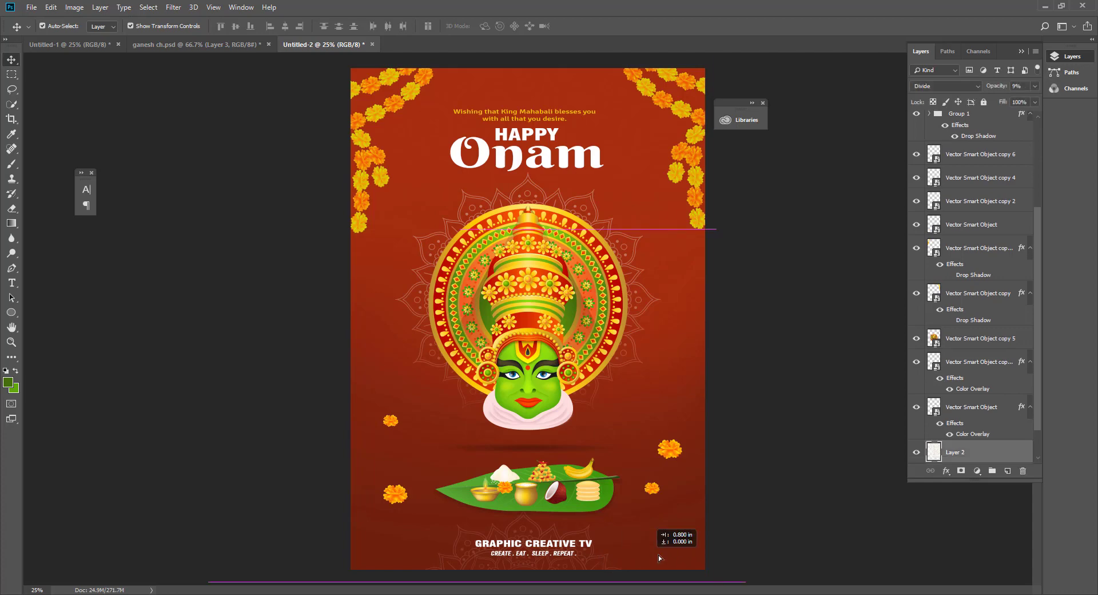
key(ctrl+z)
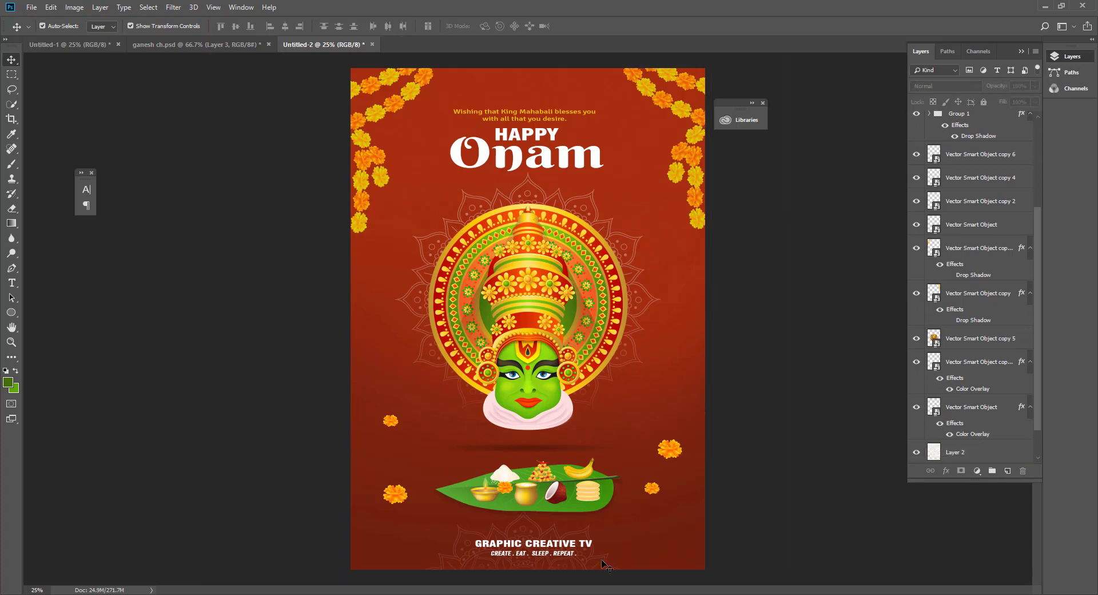
drag(602, 559, 808, 508)
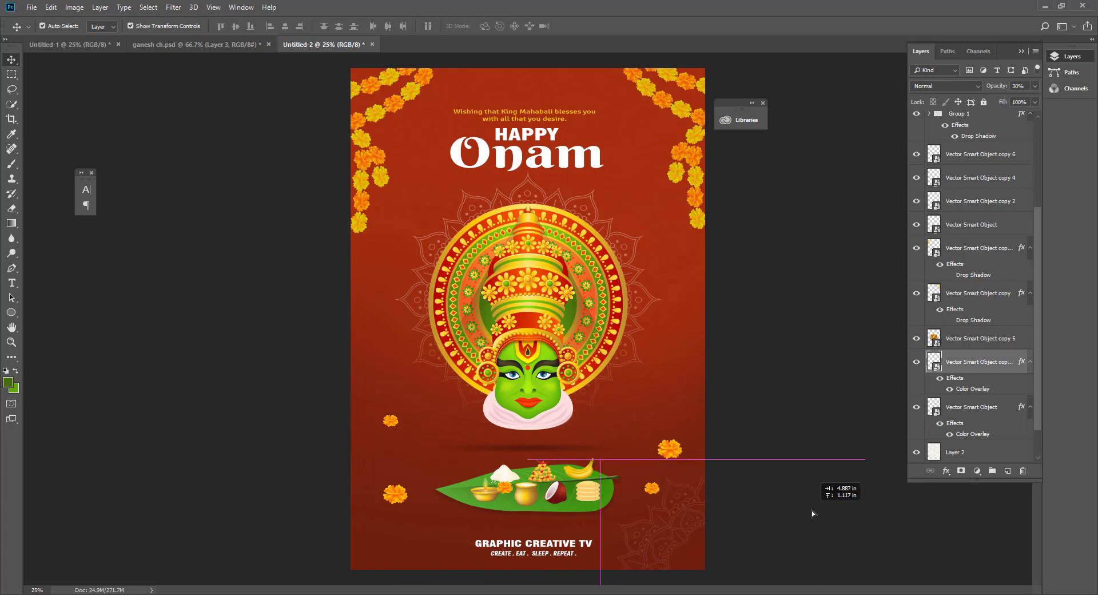
drag(808, 509, 812, 510)
drag(683, 543, 302, 559)
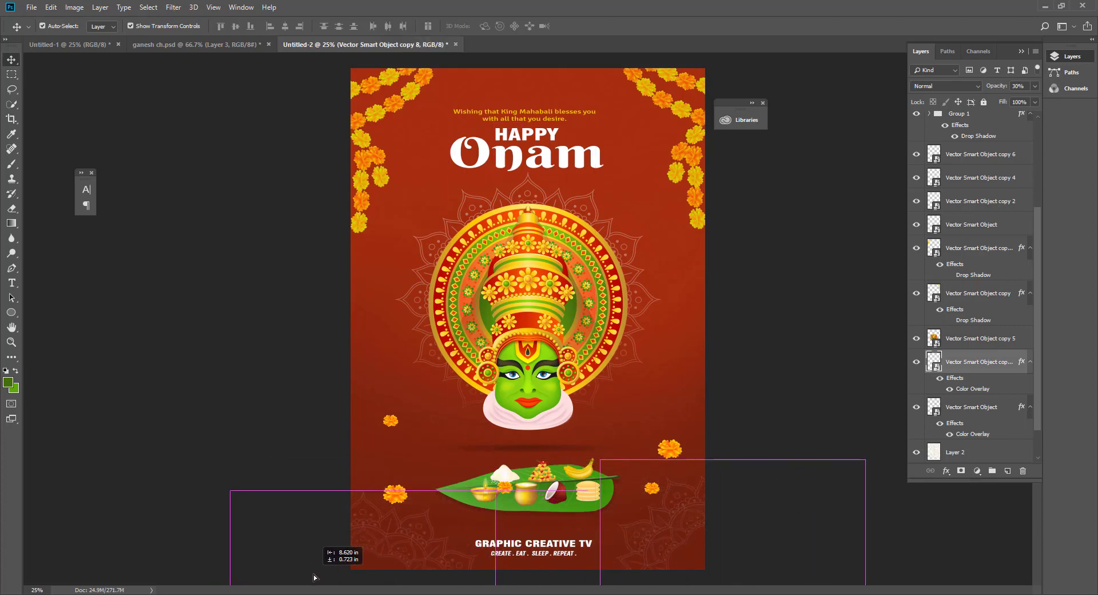
drag(302, 561, 272, 558)
drag(394, 493, 399, 478)
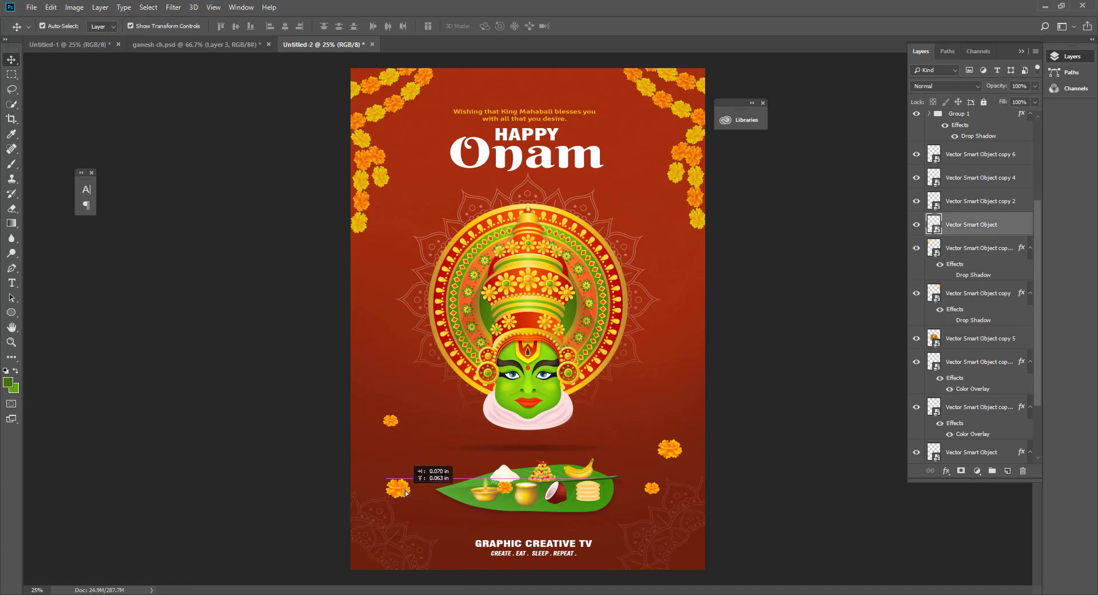
Apply a 4.4 px Gaussian Blur to the small left marigold, then select the greeting text
click(173, 7)
click(343, 180)
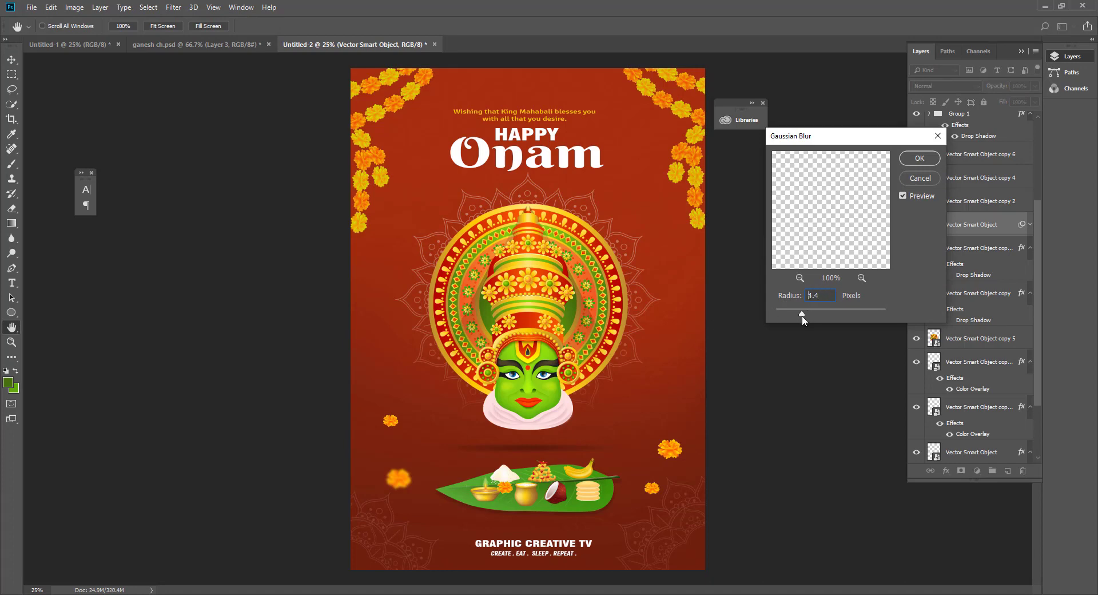
click(920, 158)
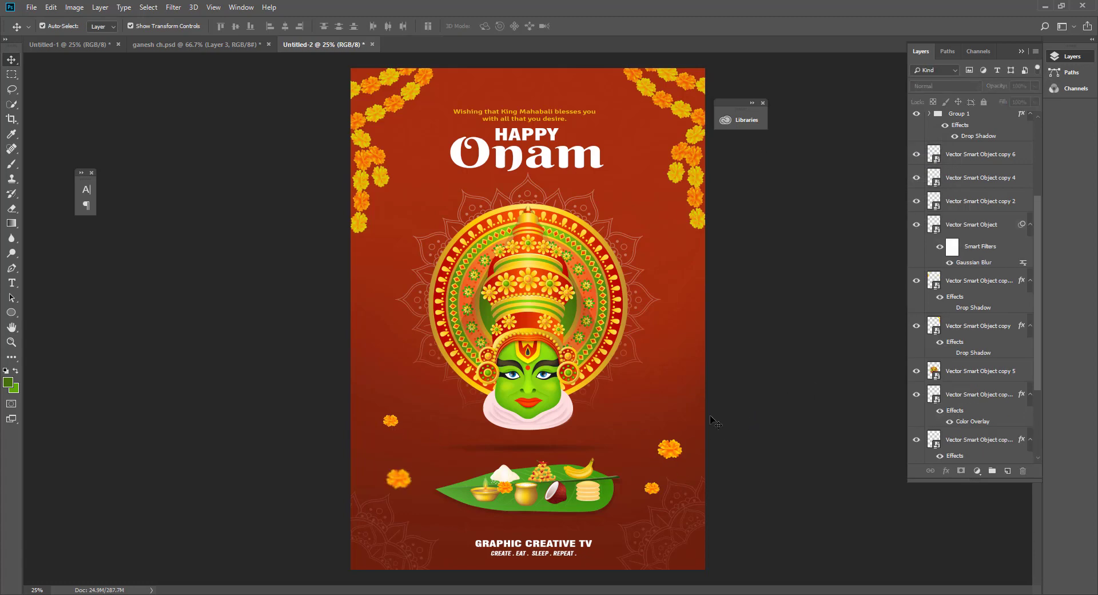
click(653, 488)
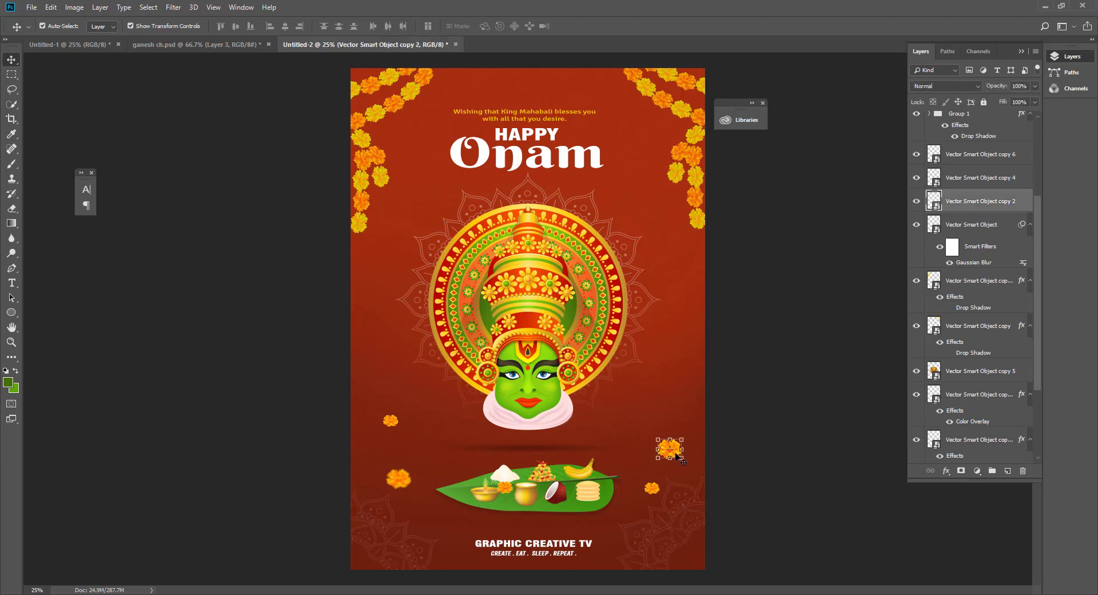
click(791, 472)
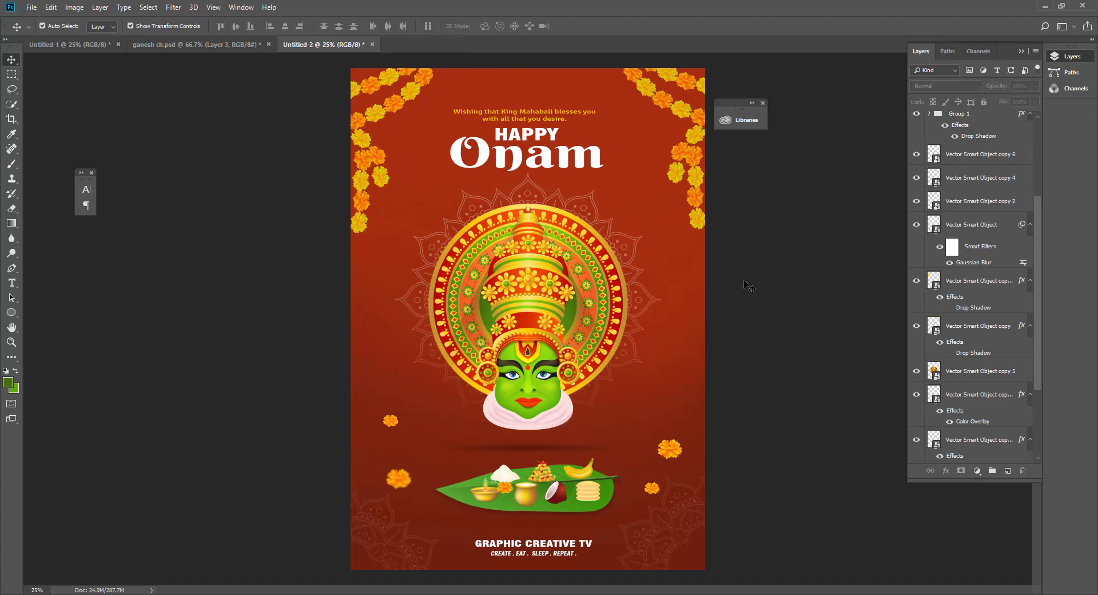
click(549, 120)
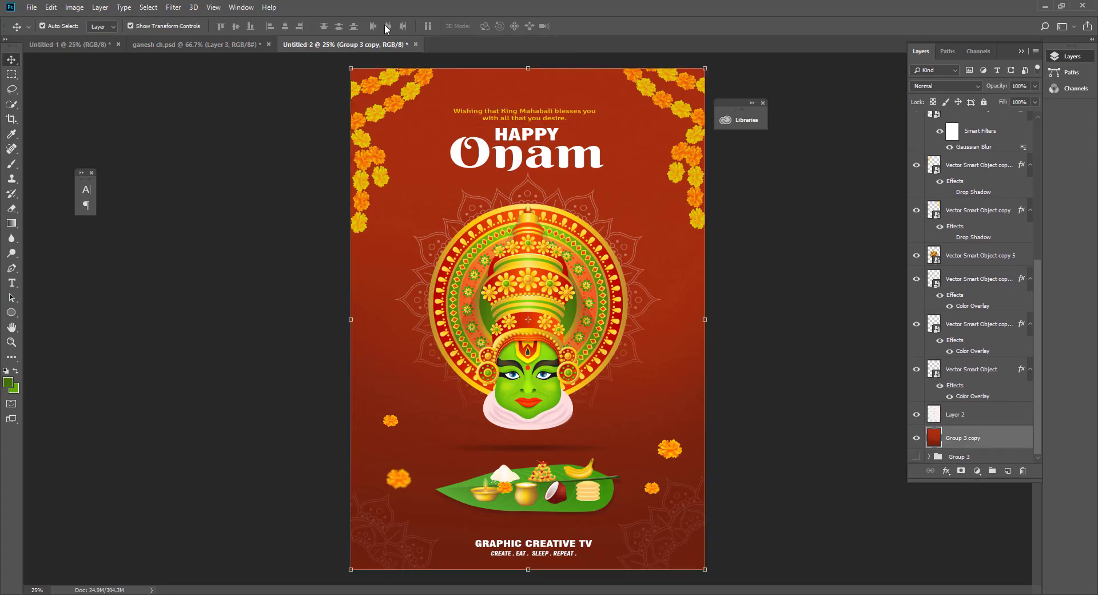
key(ctrl+f)
click(813, 309)
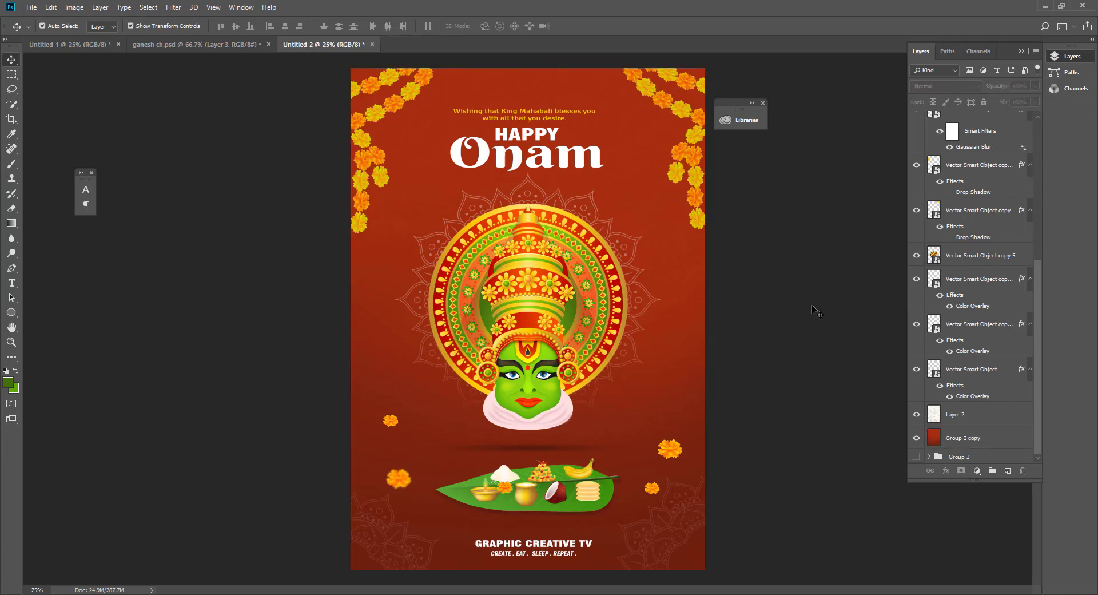
click(695, 309)
click(174, 6)
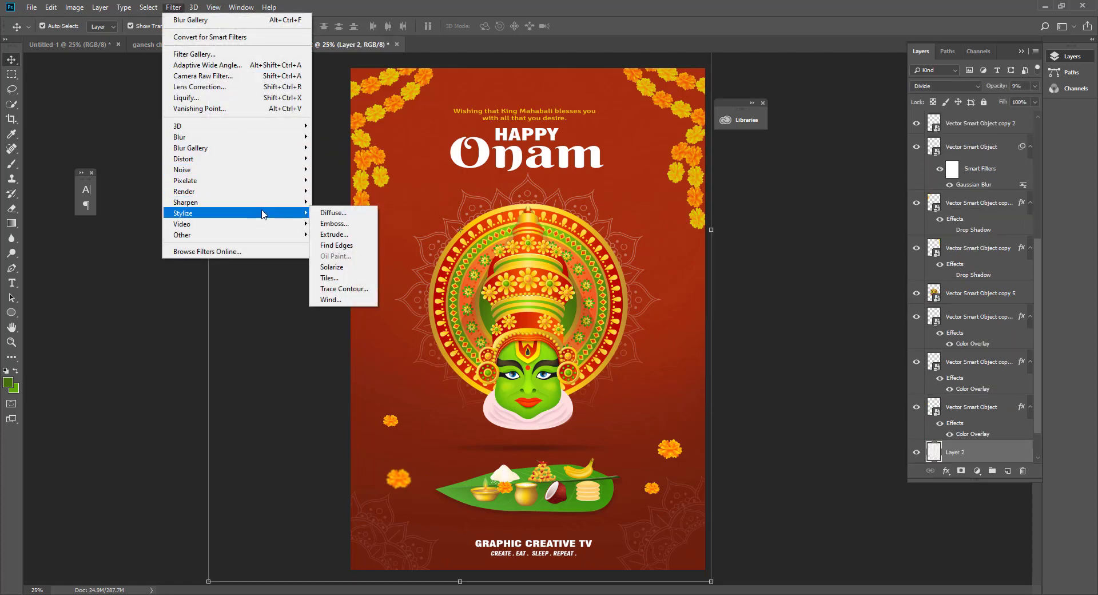
mouse_move(223, 169)
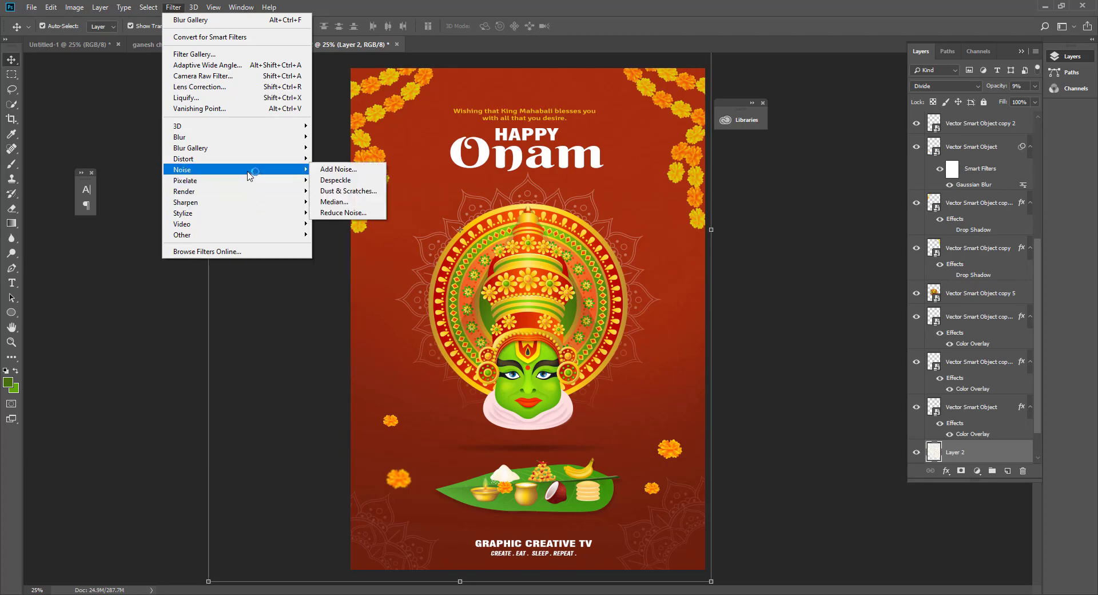
click(330, 168)
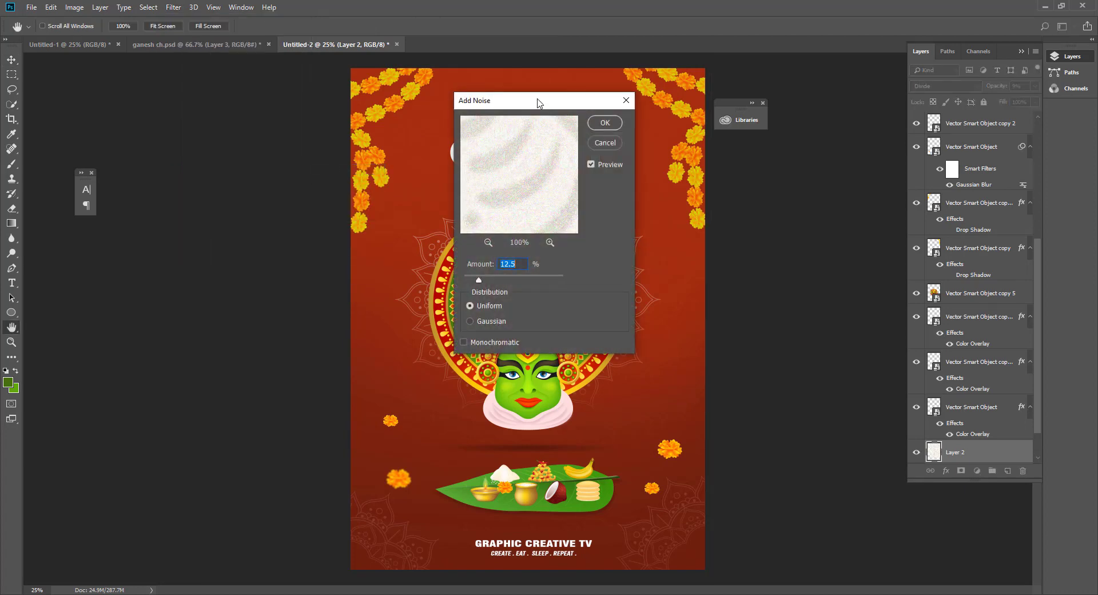
drag(538, 102, 762, 143)
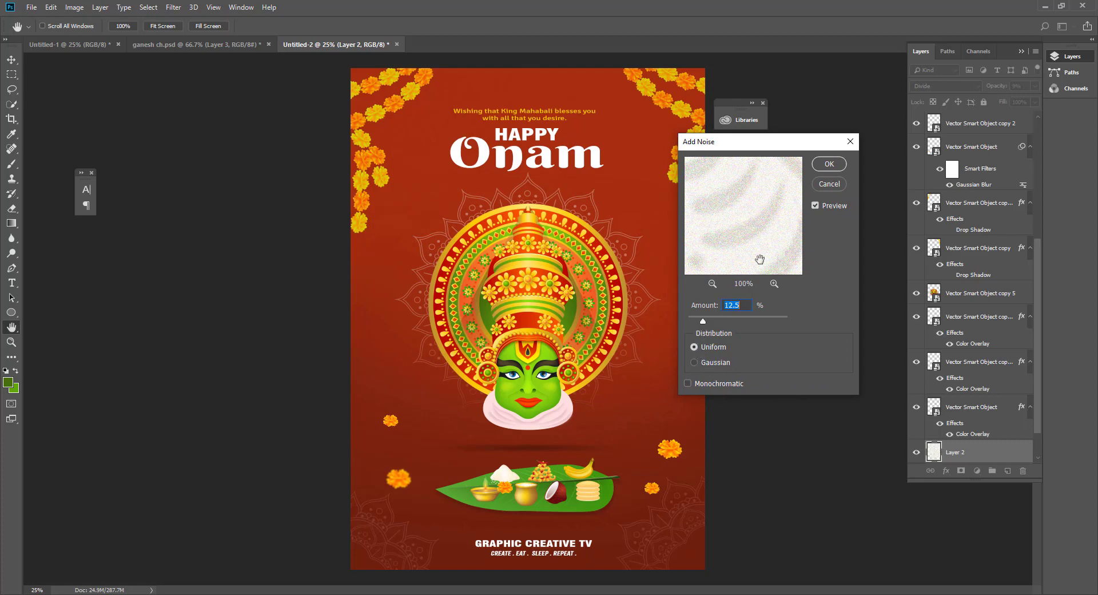
click(832, 183)
scroll(943, 429, down, 2)
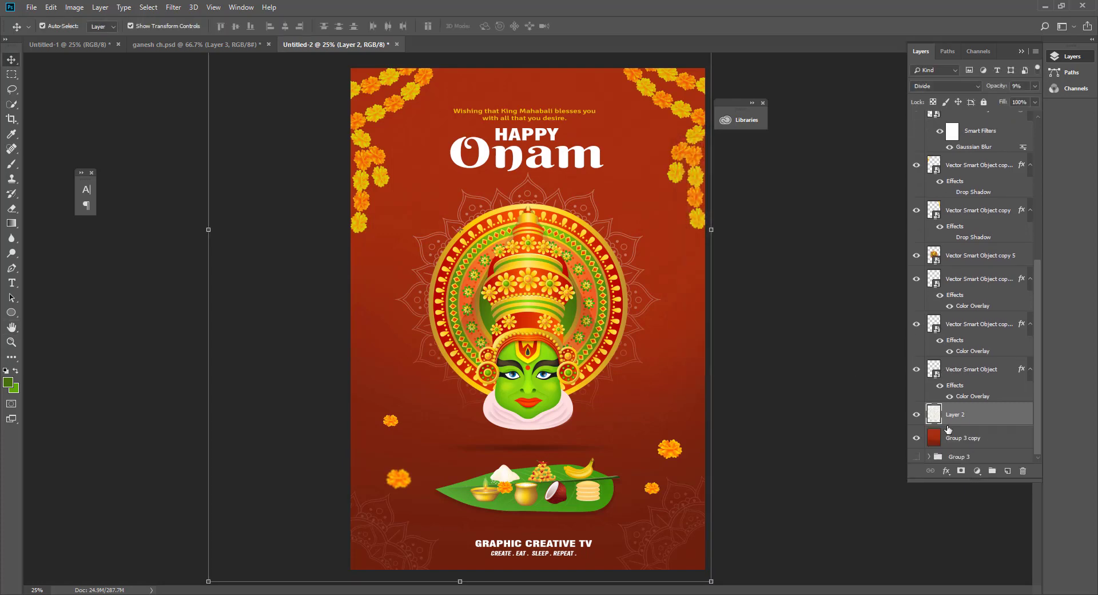
click(947, 438)
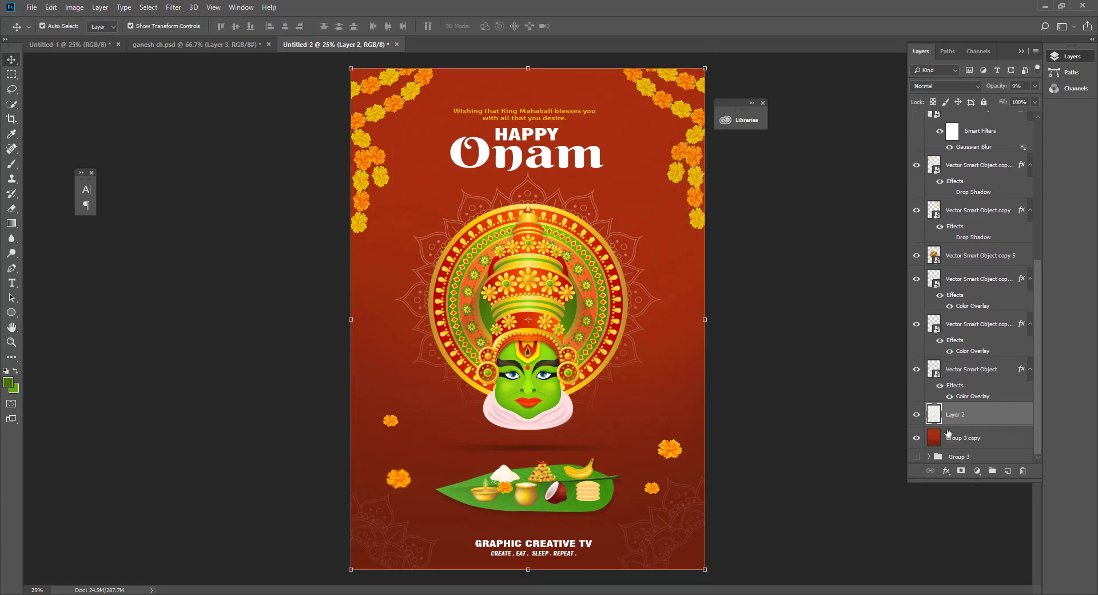
Add about 22% noise to the red background with single-colour grain toggled
click(174, 7)
mouse_move(223, 169)
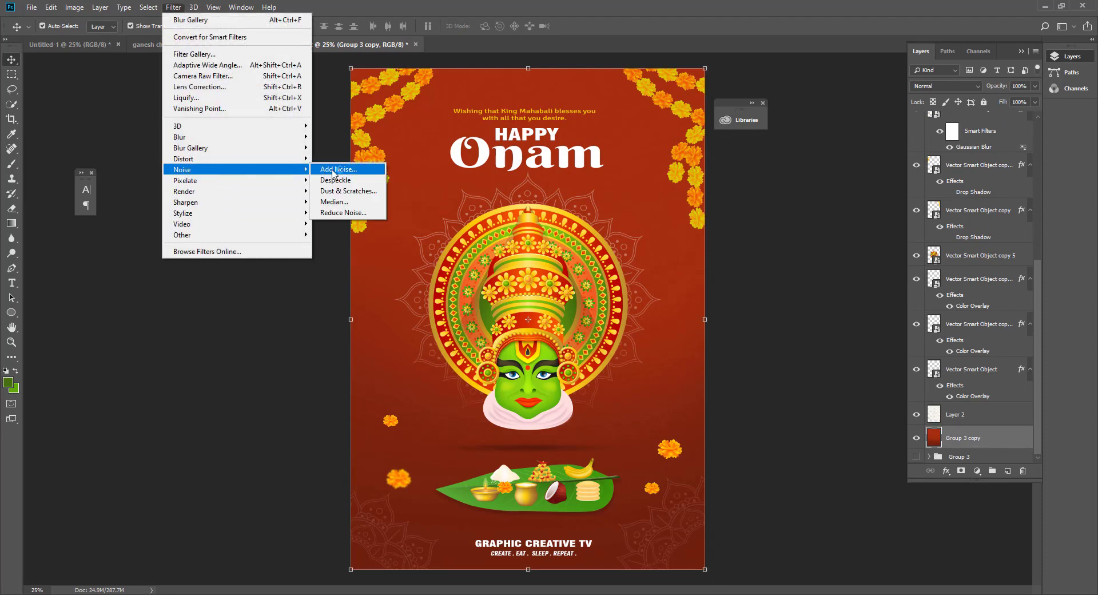
click(337, 169)
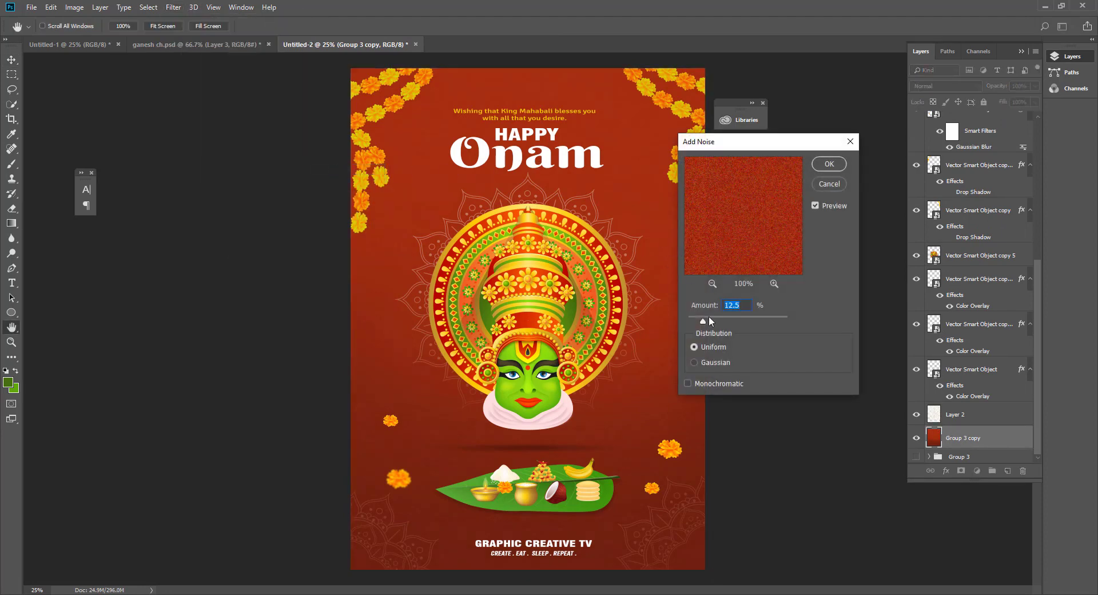
drag(703, 321, 711, 321)
drag(711, 319, 703, 322)
click(706, 383)
mouse_move(702, 322)
mouse_down()
mouse_move(715, 322)
mouse_move(703, 321)
mouse_up()
click(815, 165)
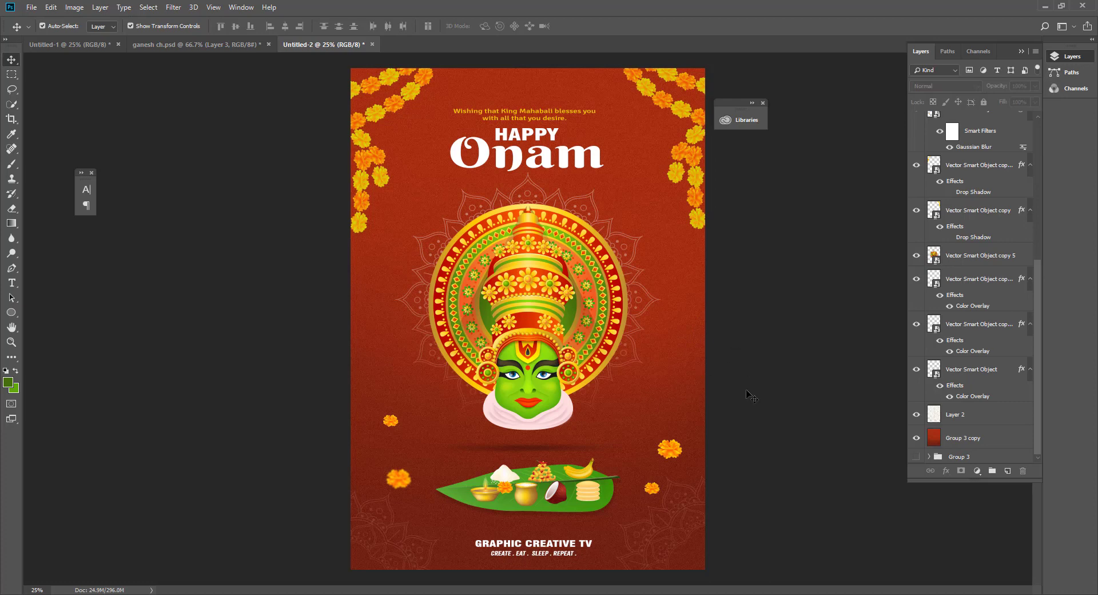
Deselect all layers and preview the finished poster full screen
click(548, 164)
click(829, 239)
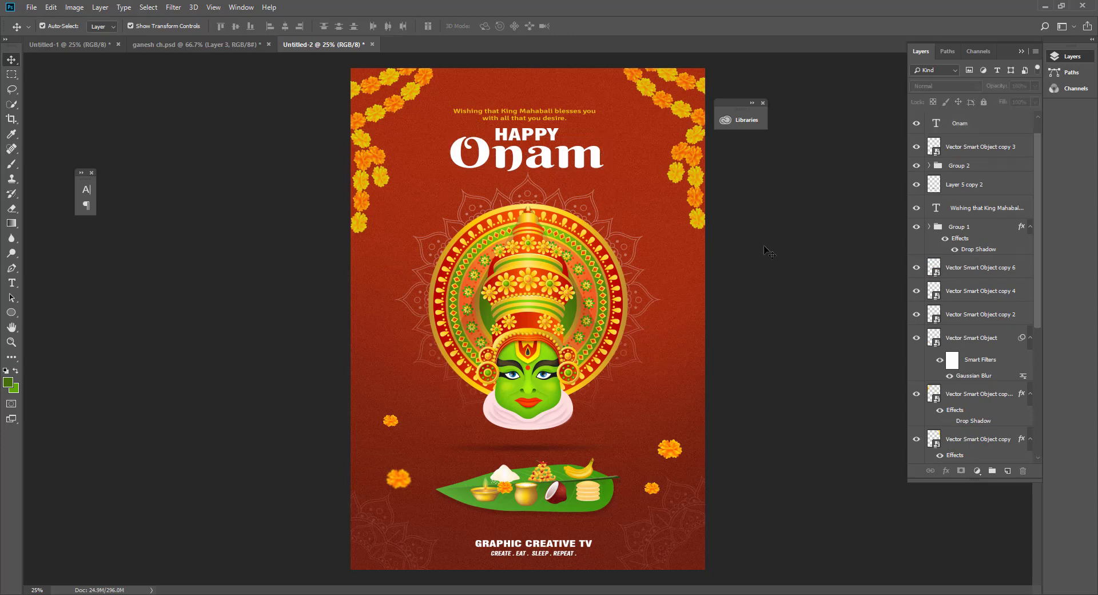
key(f)
key(f)
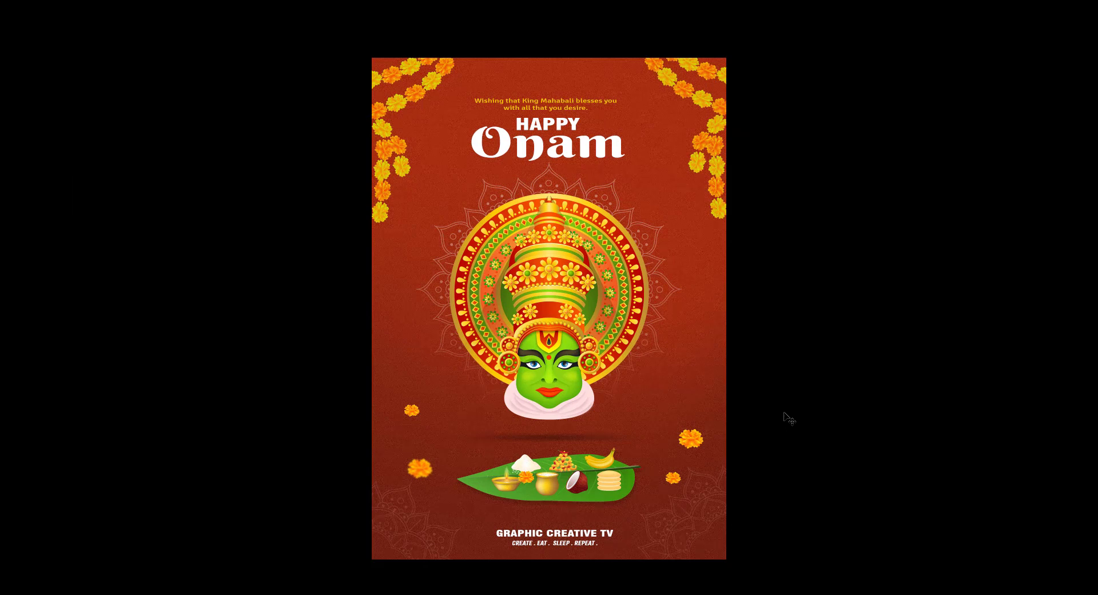
key(f)
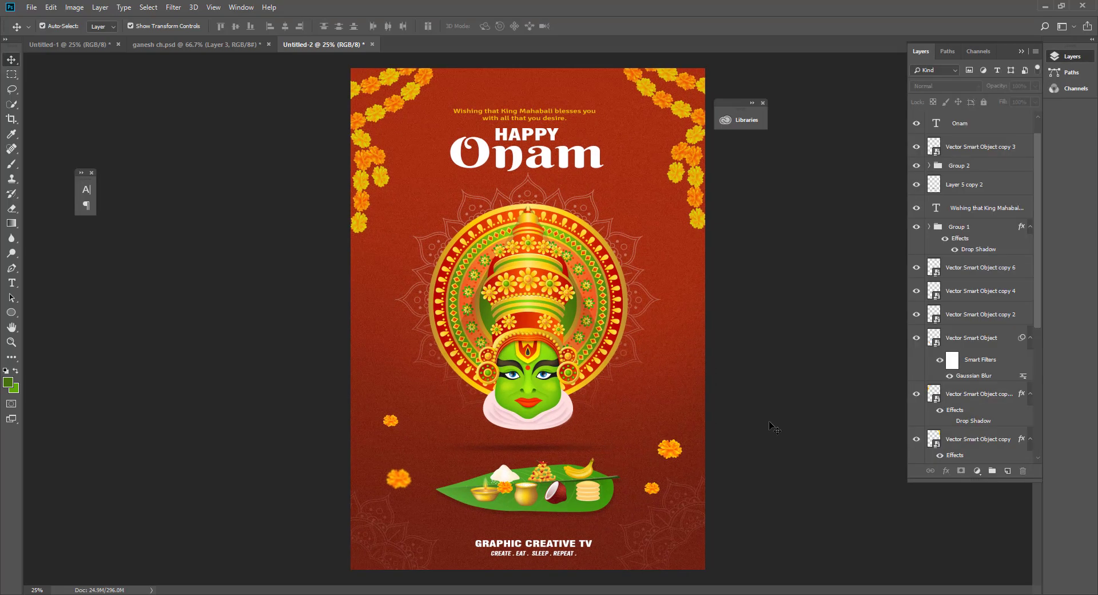